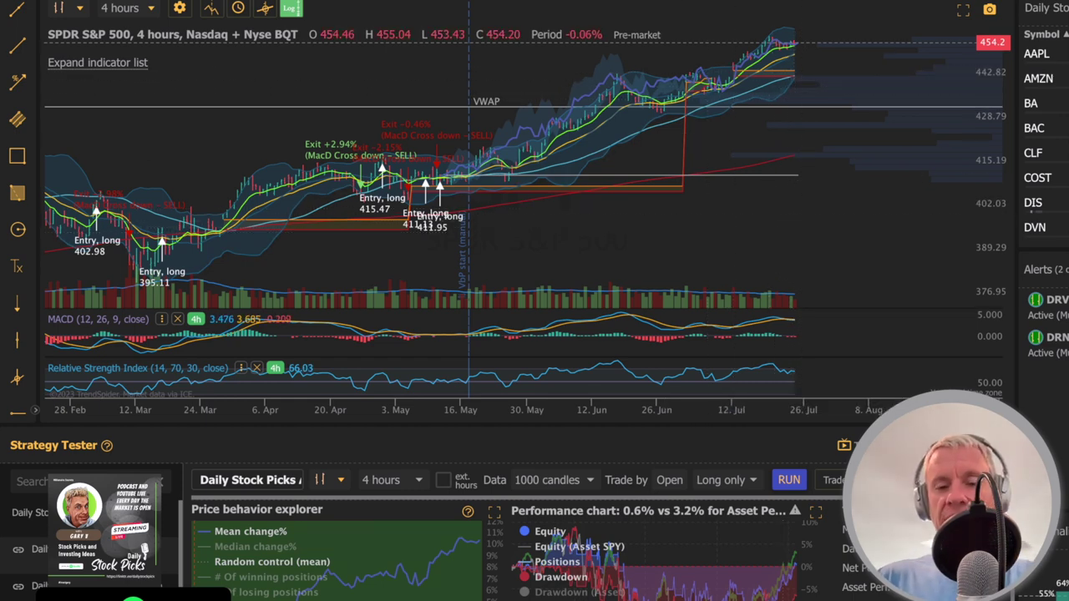
- Leave the SPY chart and open Seeking Alpha from Safari's Stock websites favorite
{"action": "key", "text": "super+t"}
{"action": "left_click", "coordinate": [351, 185]}
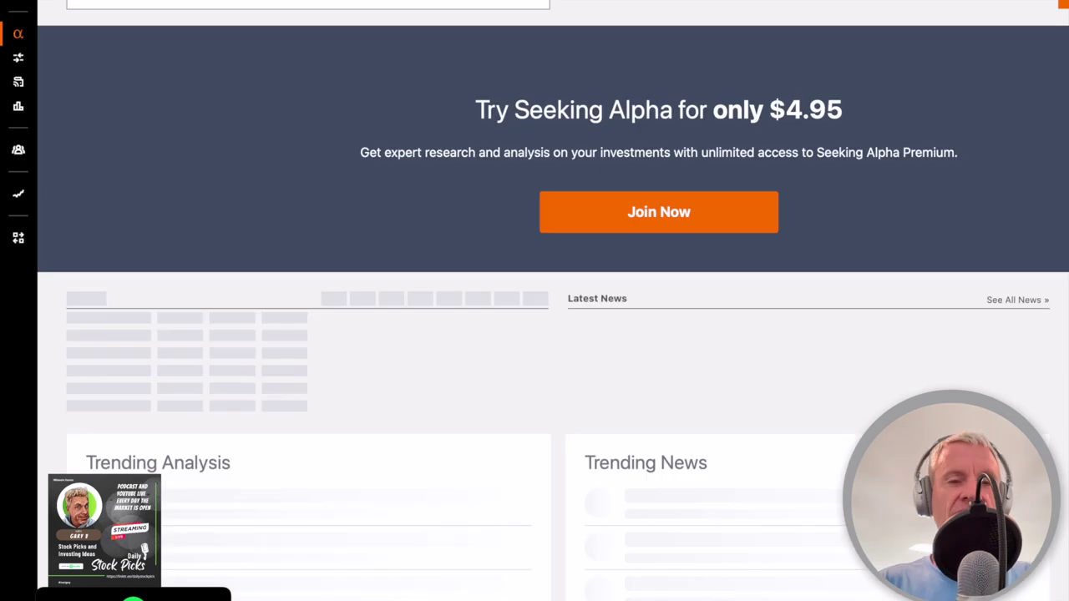
- Search for DJI and open the Dow Jones Industrial Average Index charting view
{"action": "left_click", "coordinate": [419, 3]}
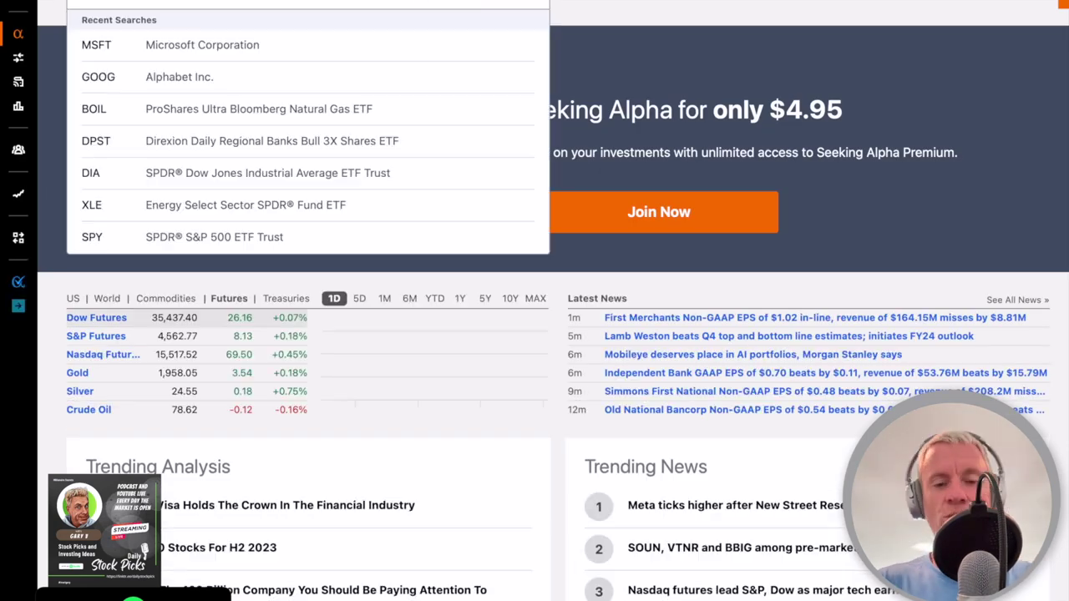
{"action": "type", "text": "djia"}
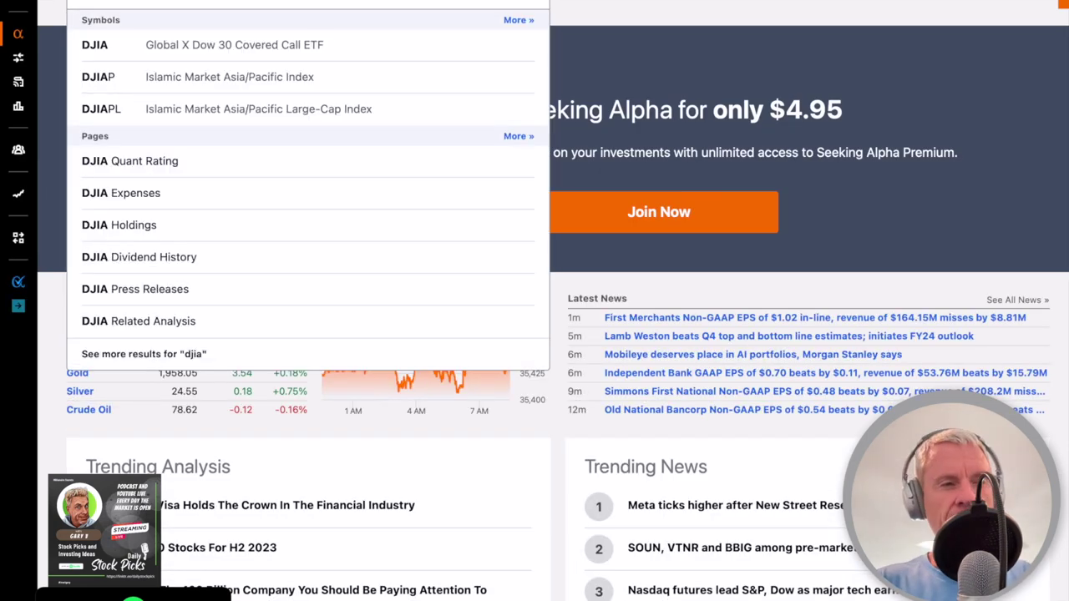
{"action": "key", "text": "BackSpace"}
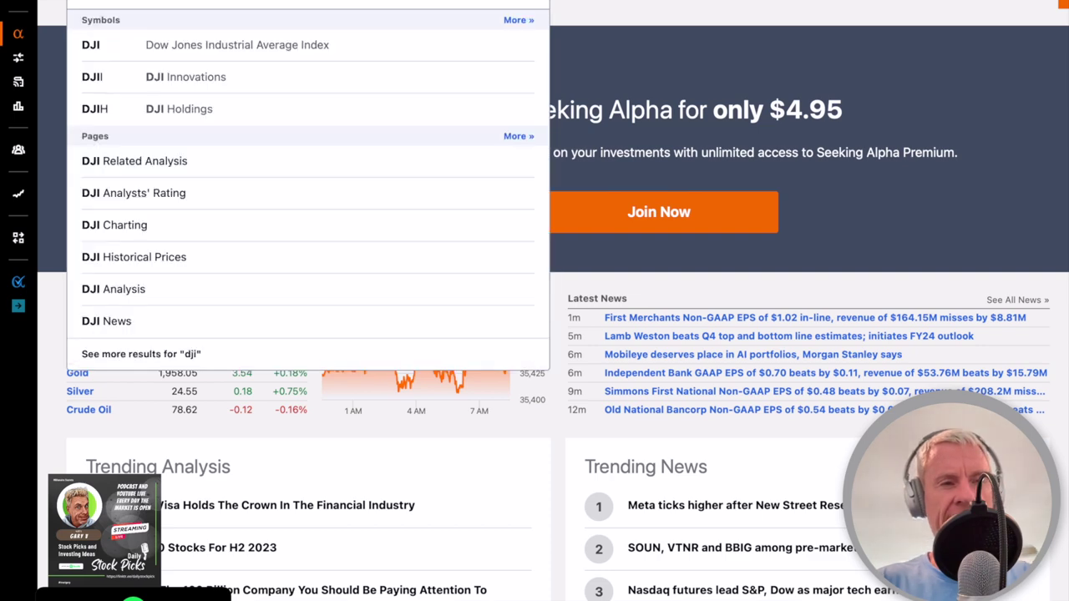
{"action": "left_click", "coordinate": [282, 44]}
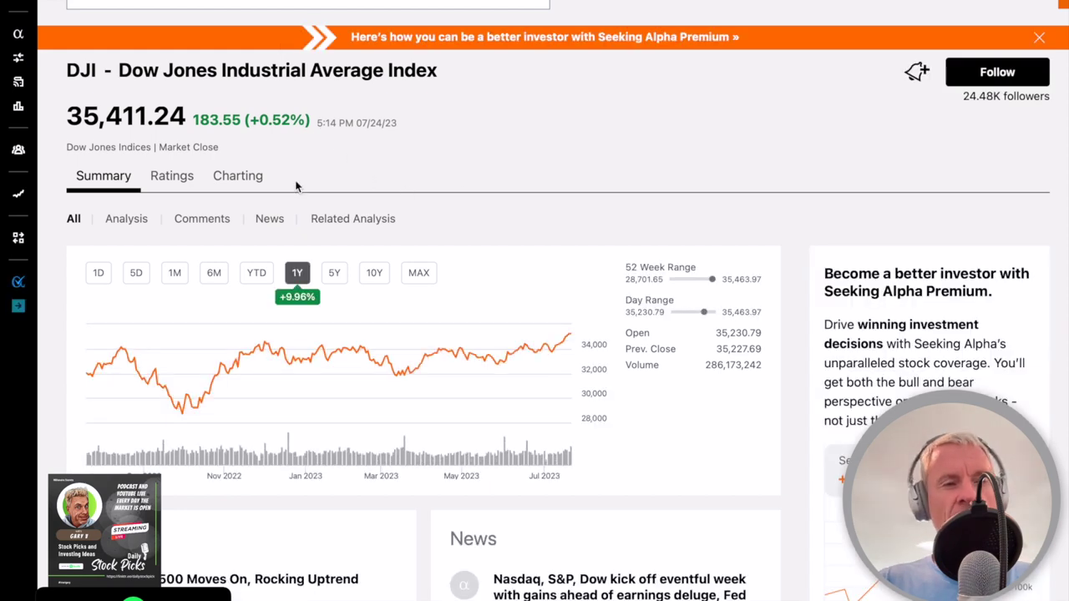
{"action": "left_click", "coordinate": [251, 177]}
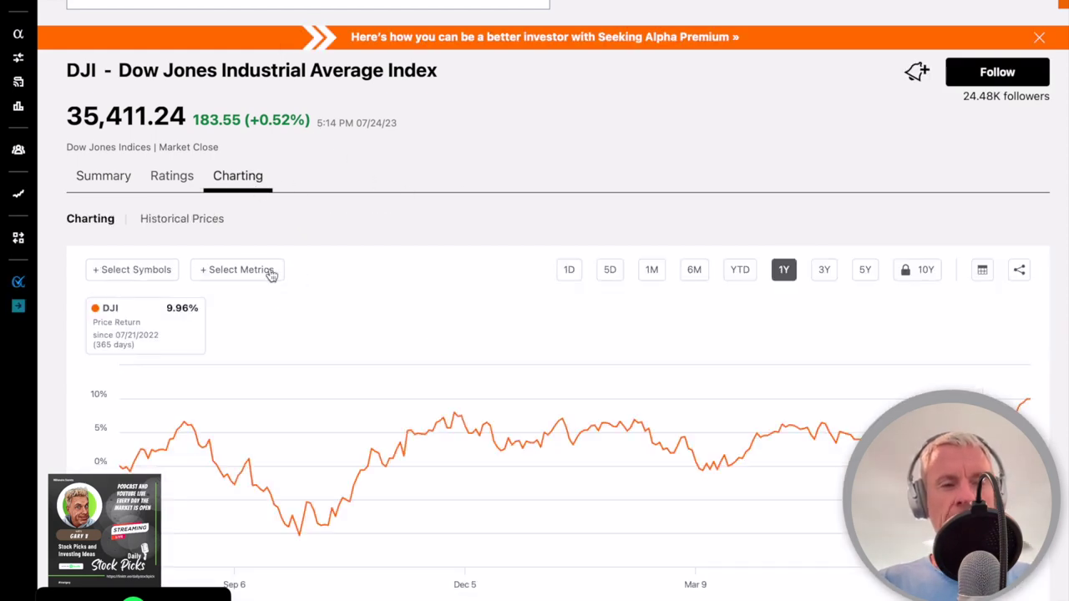
- Compare DJI with SPY, QQQ and IWM and show year-to-date returns
{"action": "left_click", "coordinate": [134, 270]}
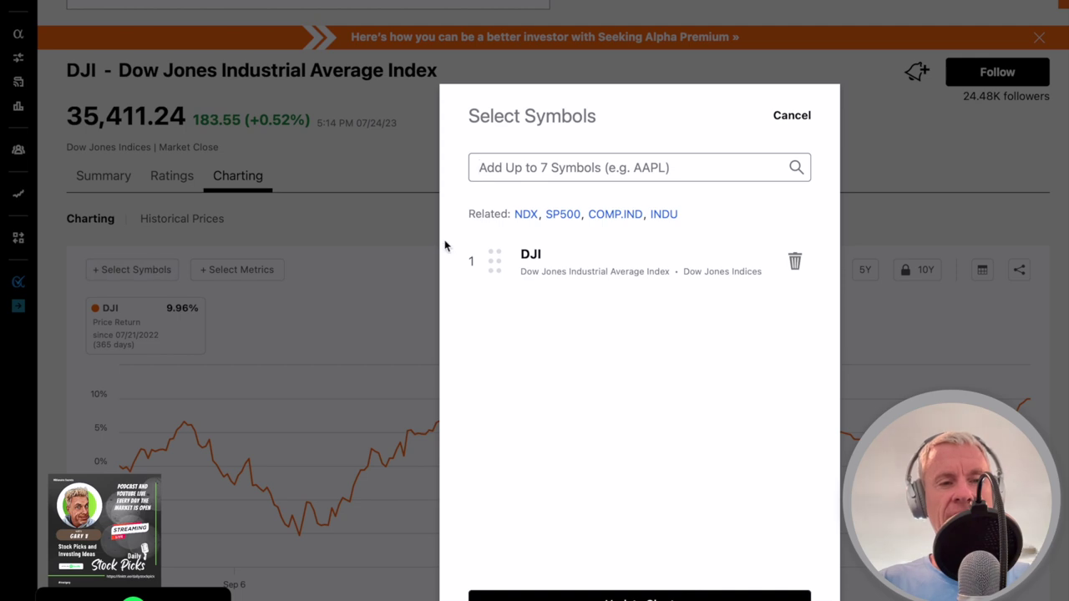
{"action": "type", "text": "spy"}
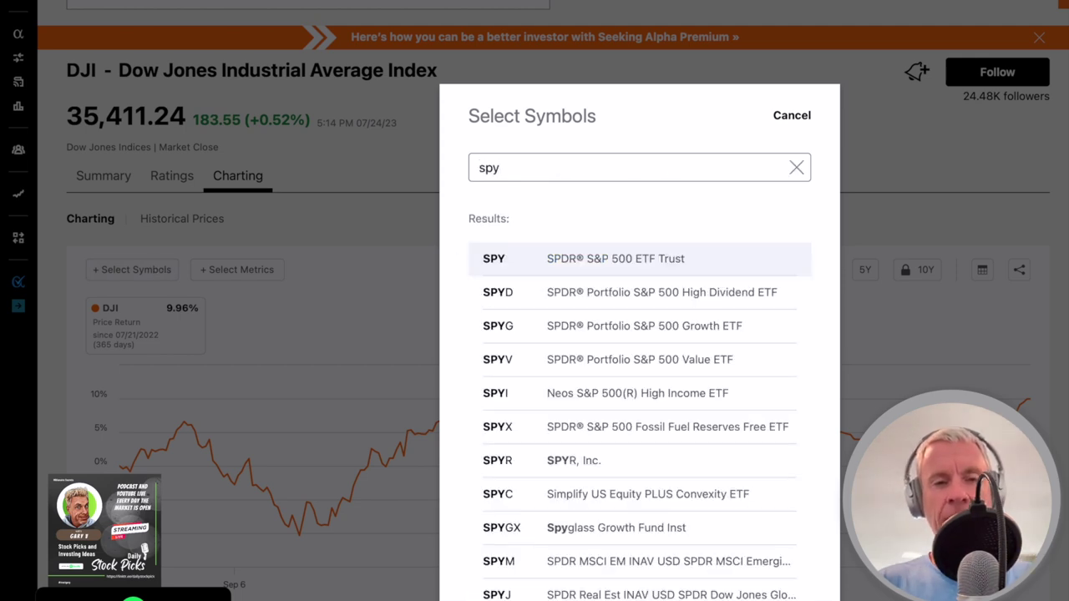
{"action": "left_click", "coordinate": [598, 261]}
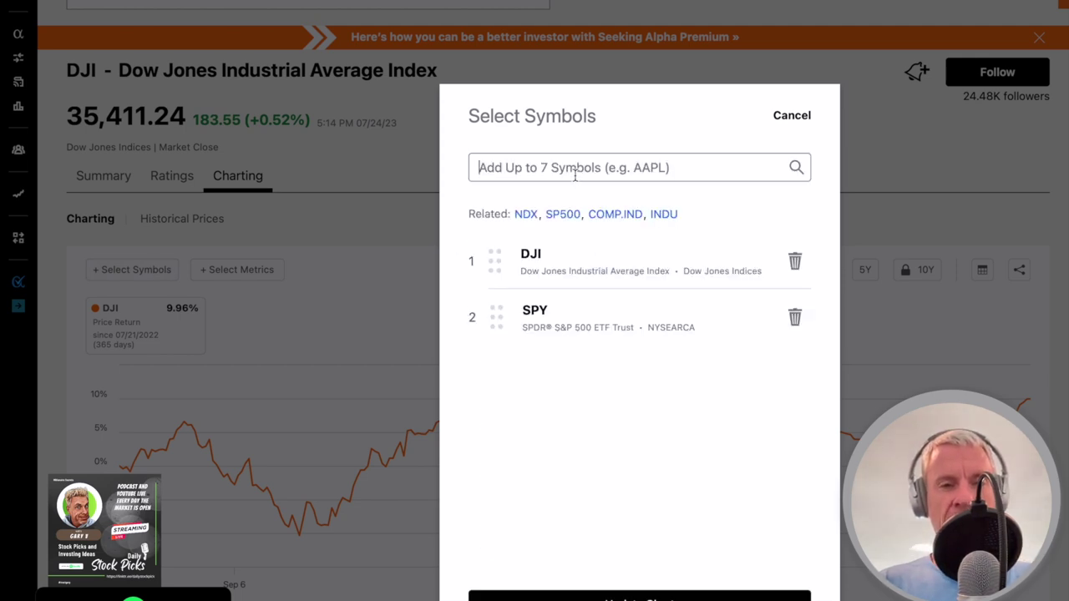
{"action": "type", "text": "qqq"}
{"action": "key", "text": "Return"}
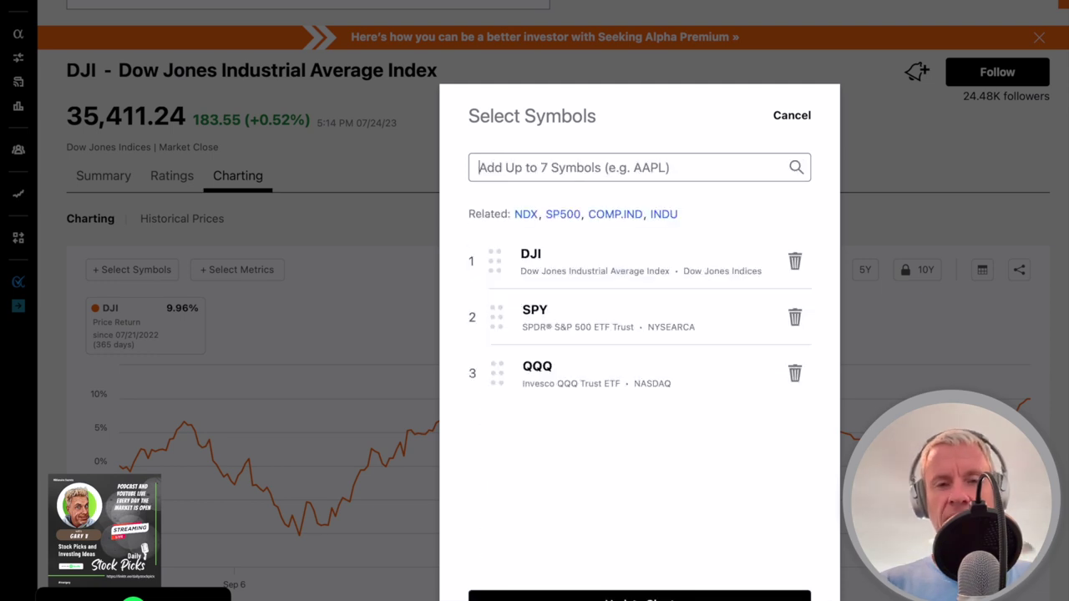
{"action": "type", "text": "iwm"}
{"action": "key", "text": "Return"}
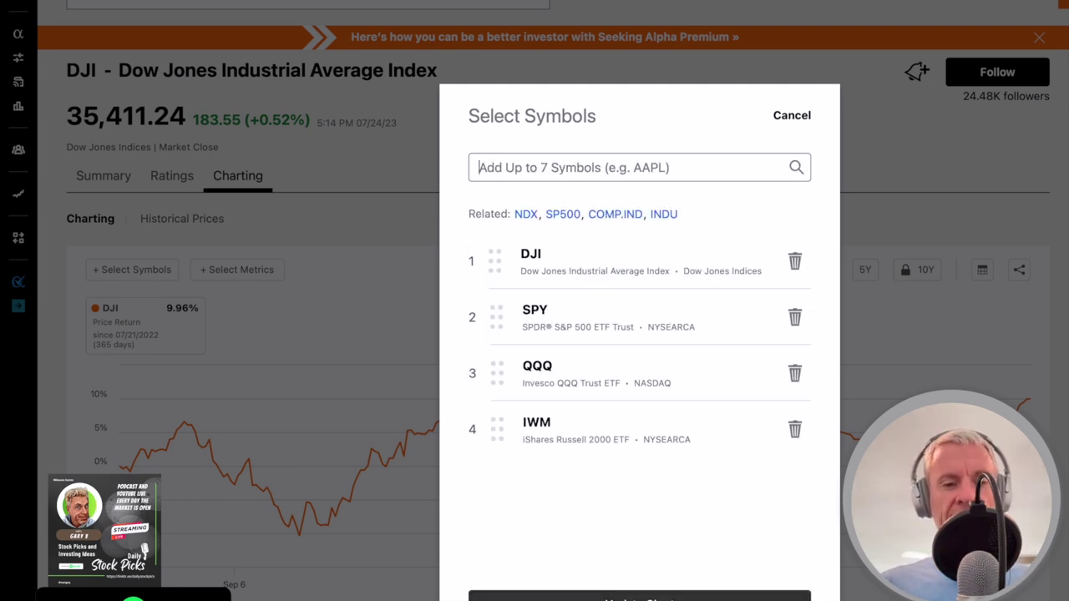
{"action": "left_click", "coordinate": [640, 597]}
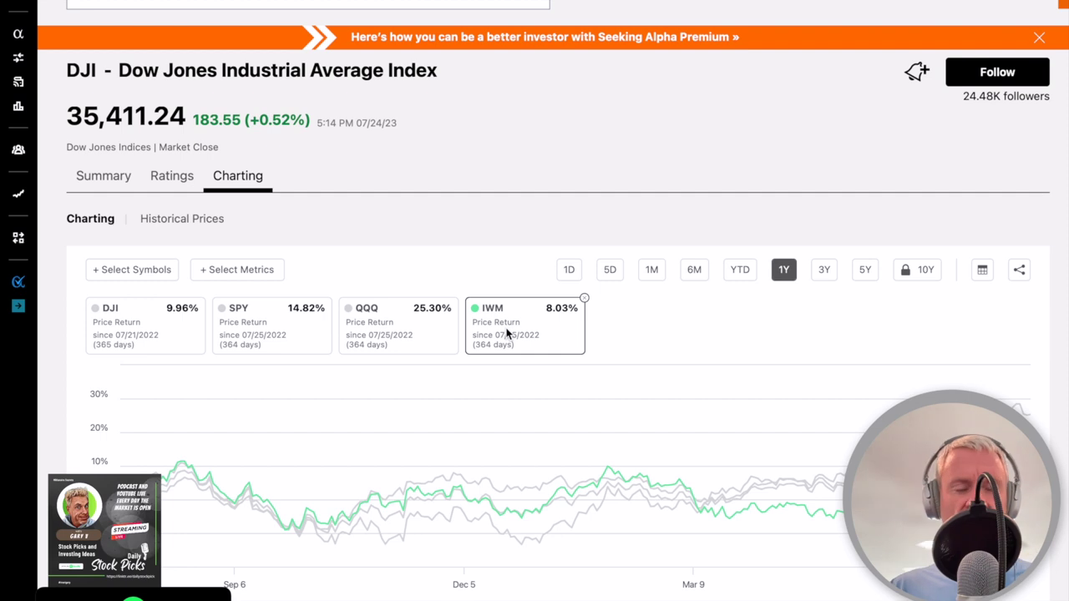
{"action": "left_click", "coordinate": [738, 269]}
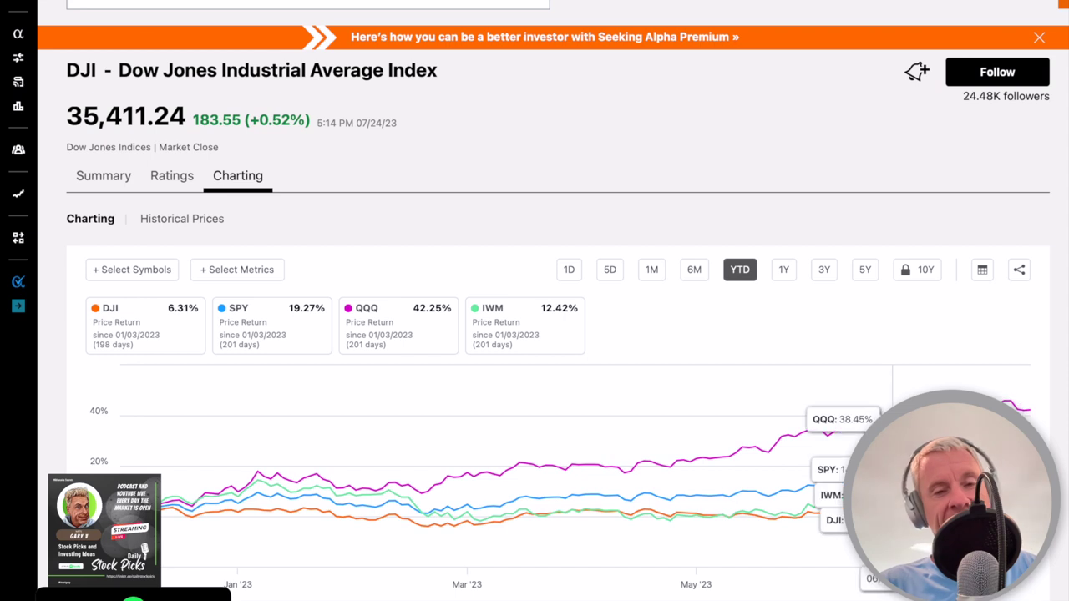
- Switch the four-symbol comparison to the 6M range
{"action": "left_click", "coordinate": [694, 270]}
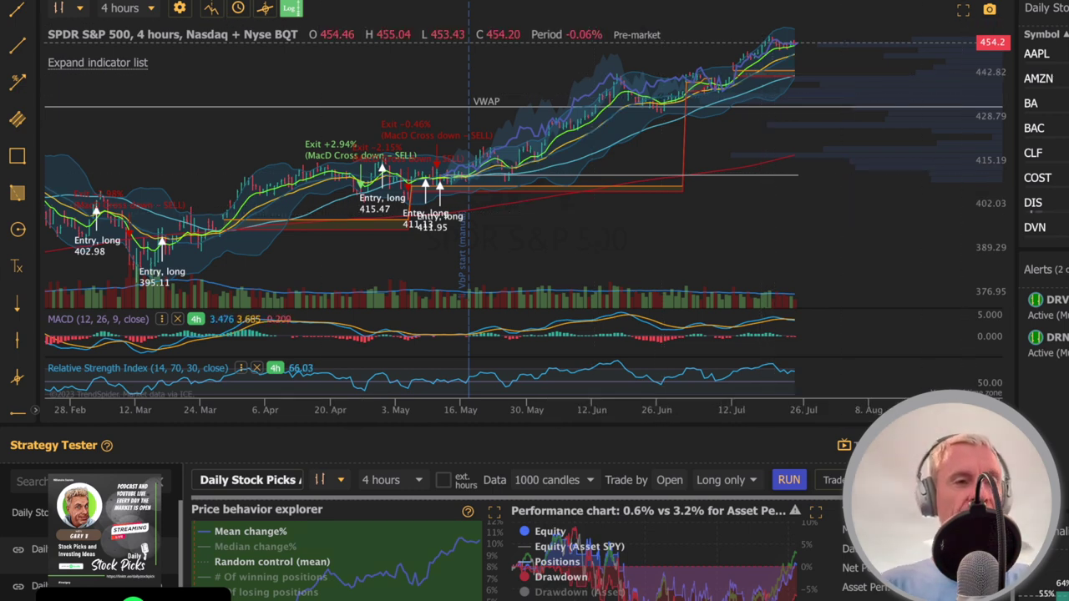
- Load the Exxon Mobil (XOM) 4-hour chart, then the Bank of America (BAC) chart
{"action": "type", "text": "XOM"}
{"action": "key", "text": "Return"}
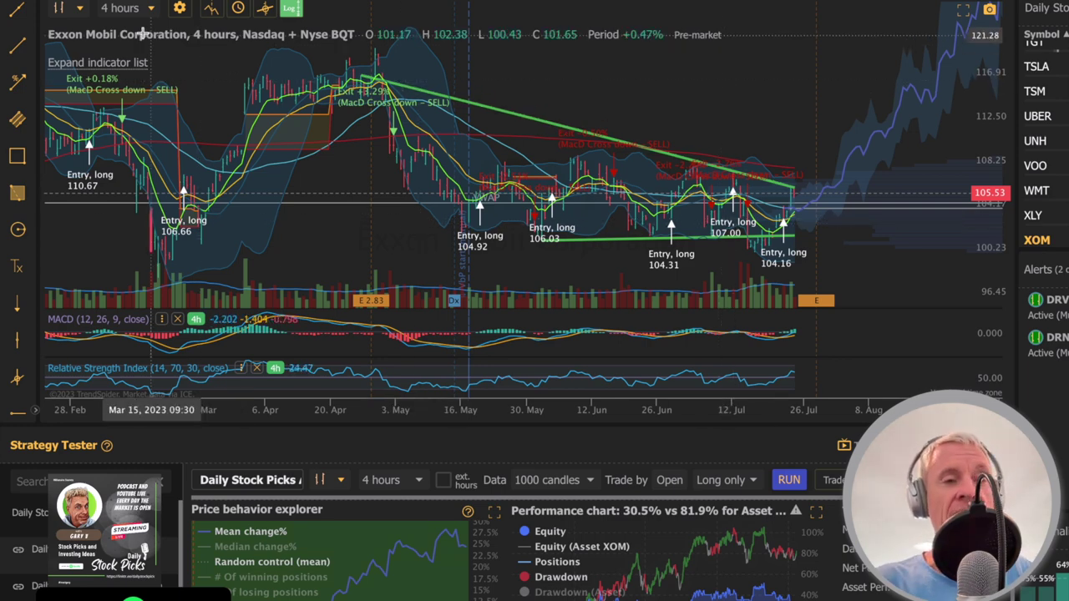
{"action": "type", "text": "BAC"}
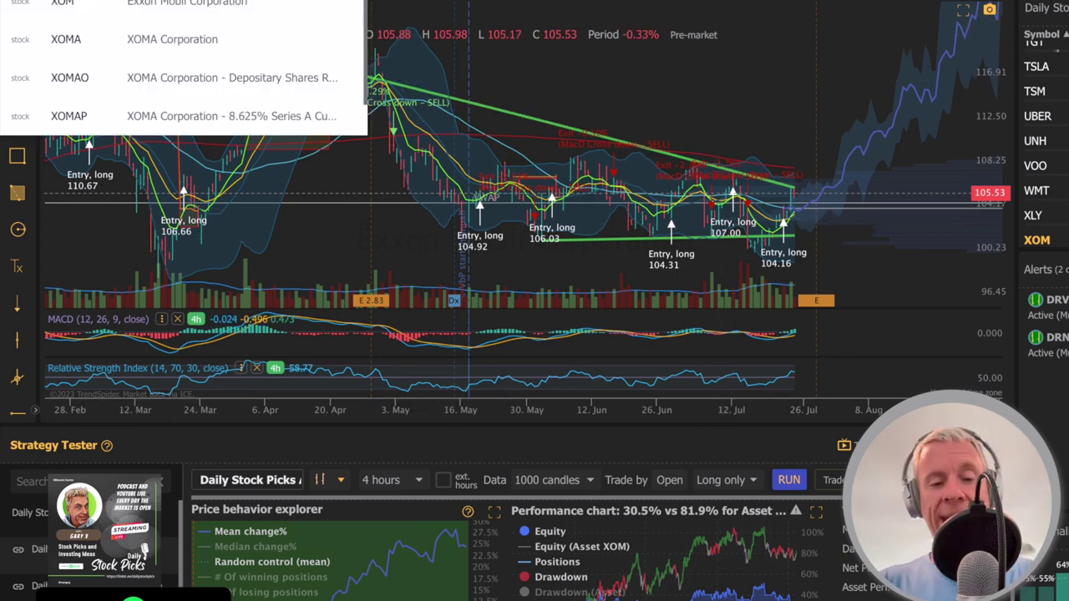
{"action": "key", "text": "Return"}
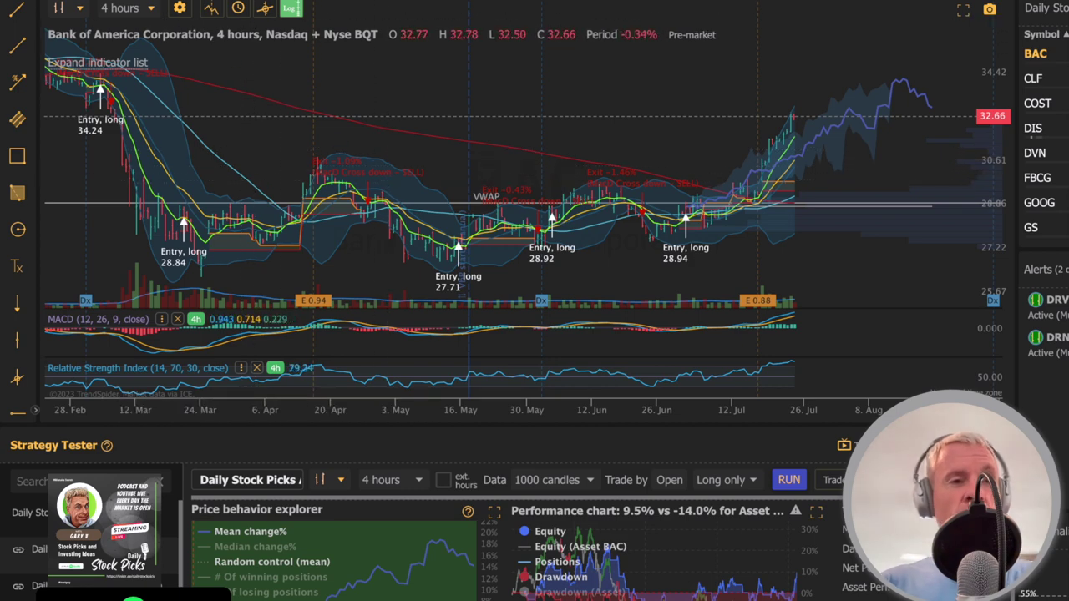
- Load the Wells Fargo (WFC) chart, then Devon Energy (DVN)
{"action": "type", "text": "WFC"}
{"action": "key", "text": "Return"}
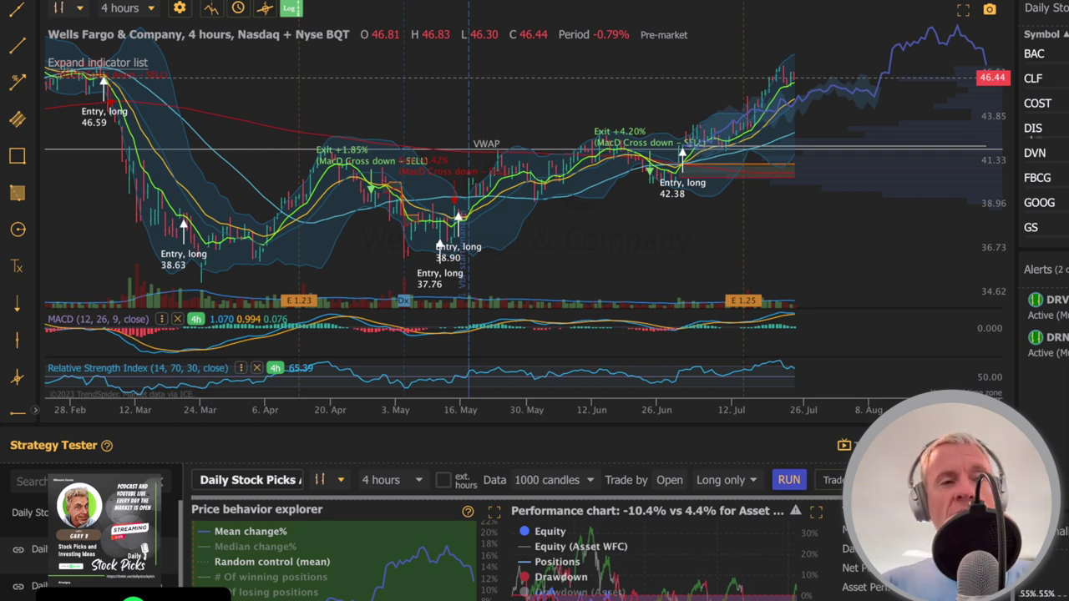
{"action": "type", "text": "DVN"}
{"action": "key", "text": "Return"}
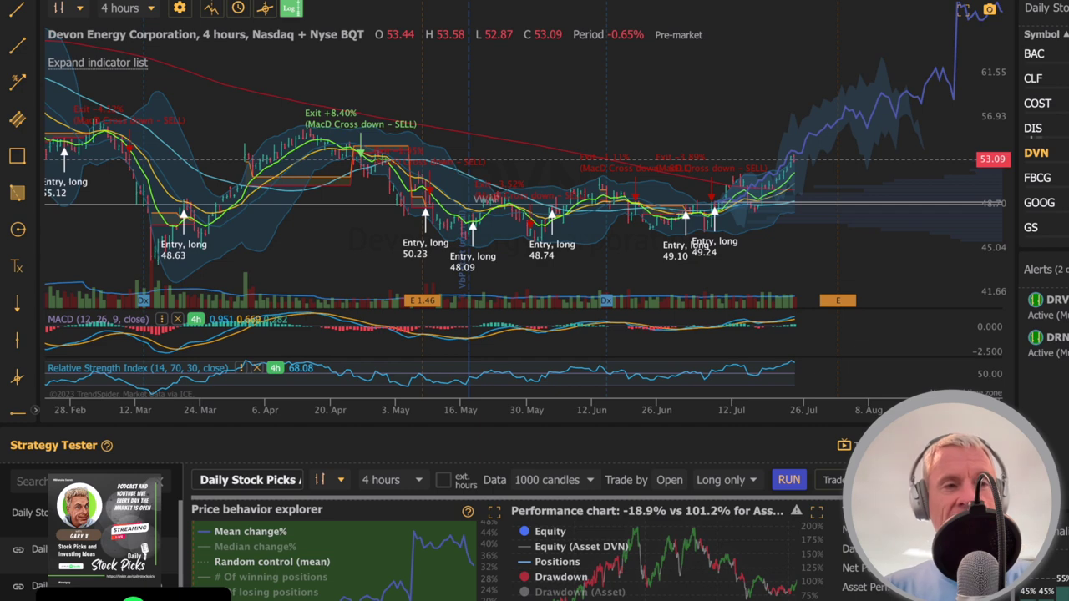
- Load the Netflix (NFLX) 4-hour chart to review its indicators and backtest
{"action": "type", "text": "NFLX"}
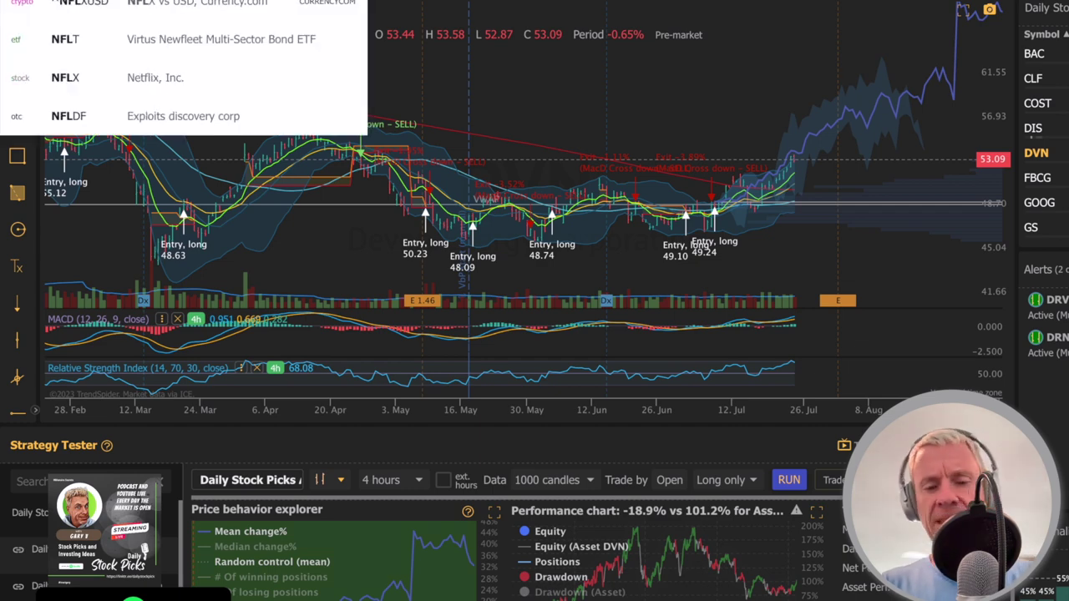
{"action": "key", "text": "Return"}
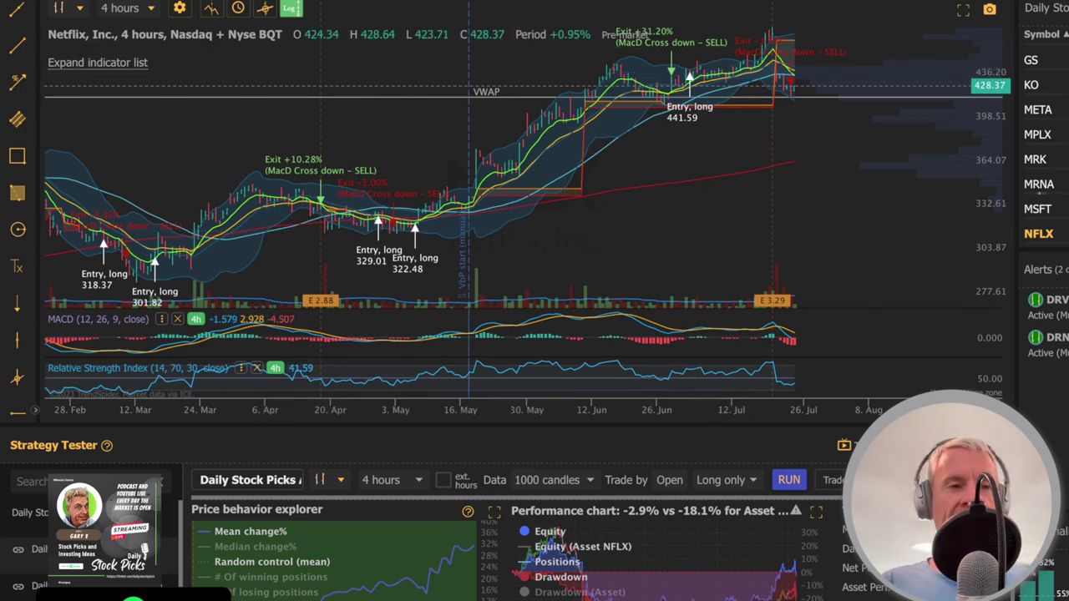
- Load the Gamestop (GME) chart, then move on to AMC Entertainment
{"action": "type", "text": "GME"}
{"action": "key", "text": "Return"}
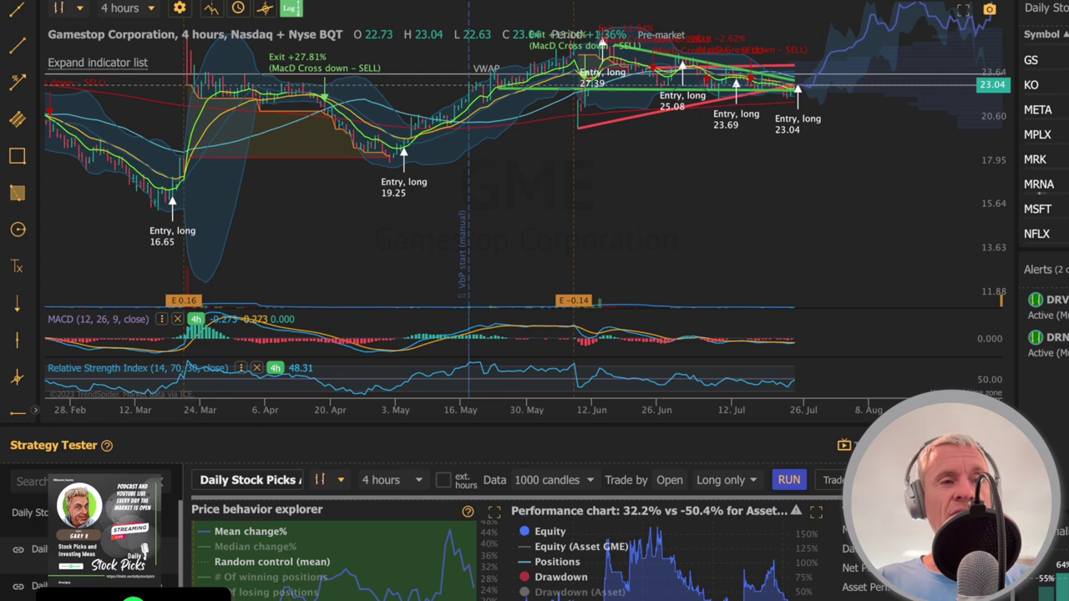
{"action": "key", "text": "Return"}
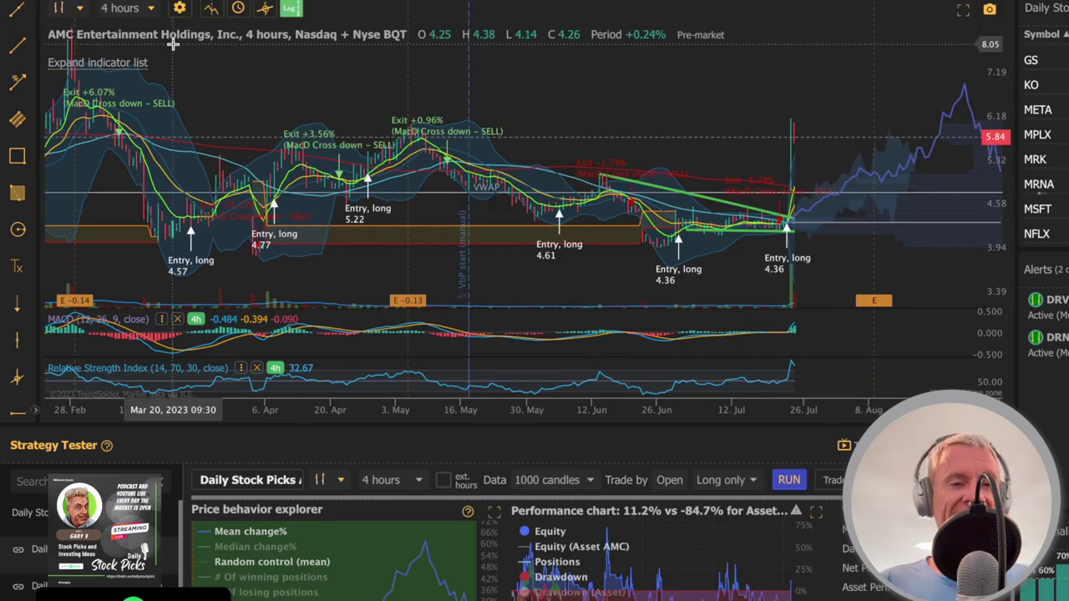
- Change the AMC chart timeframe from 4 hours to Weekly
{"action": "left_click", "coordinate": [136, 9]}
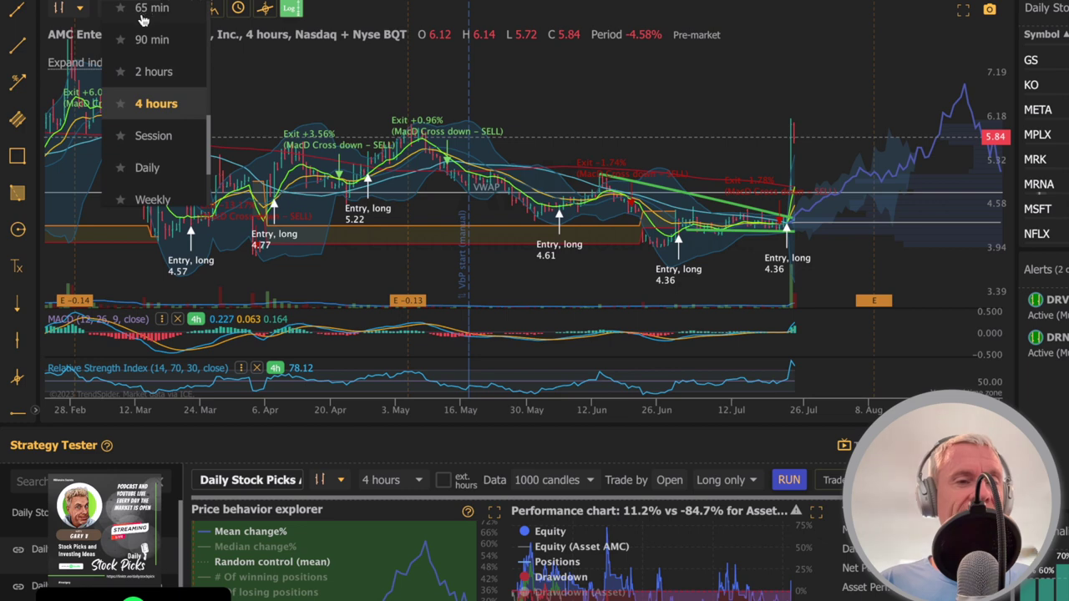
{"action": "left_click", "coordinate": [152, 200]}
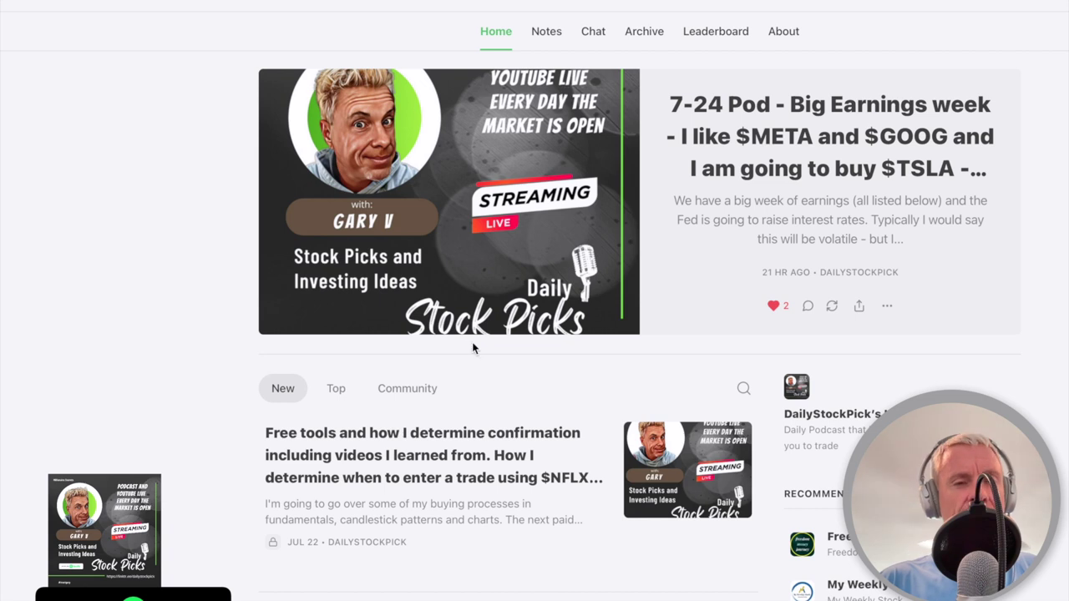
- Return from the 7-24 Pod post to the DailyStockPick Substack home page
{"action": "mouse_move", "coordinate": [355, 448]}
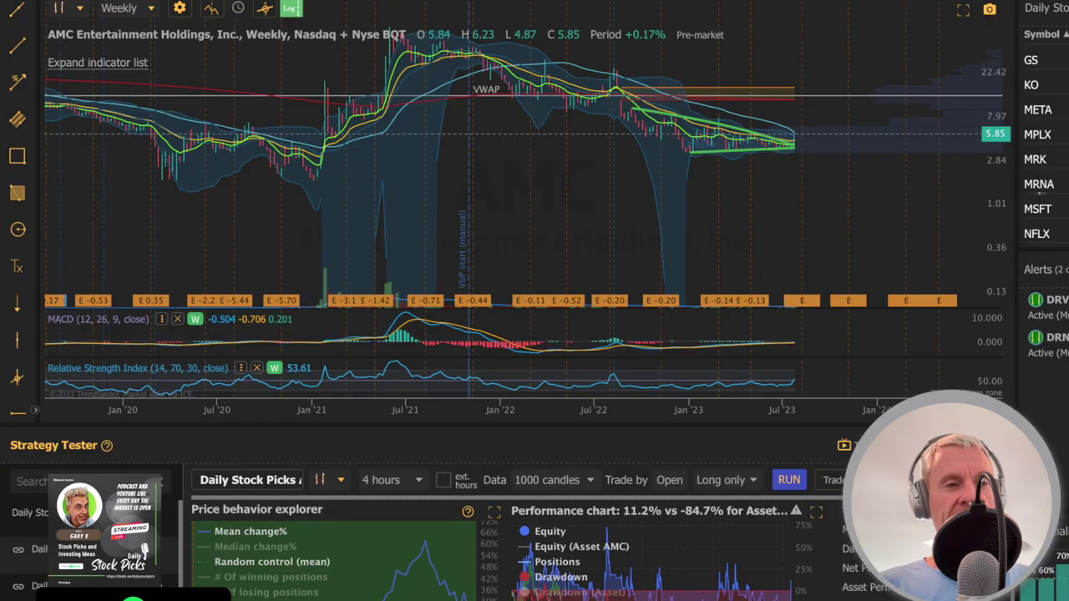
- Load the Microsoft (MSFT) 4-hour chart and stretch it to cover April–August
{"action": "type", "text": "m"}
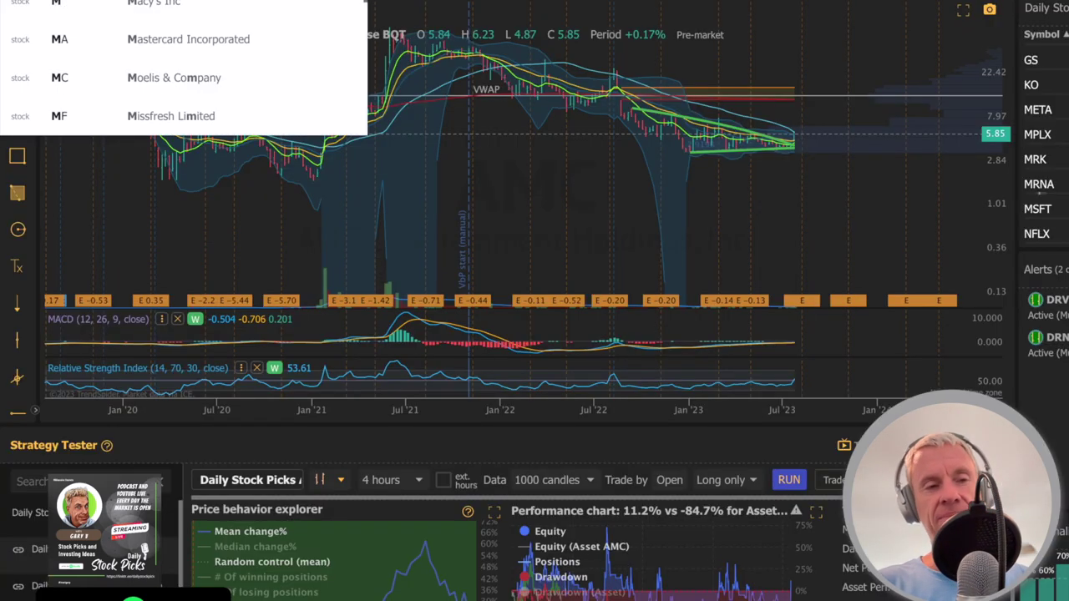
{"action": "key", "text": "Return"}
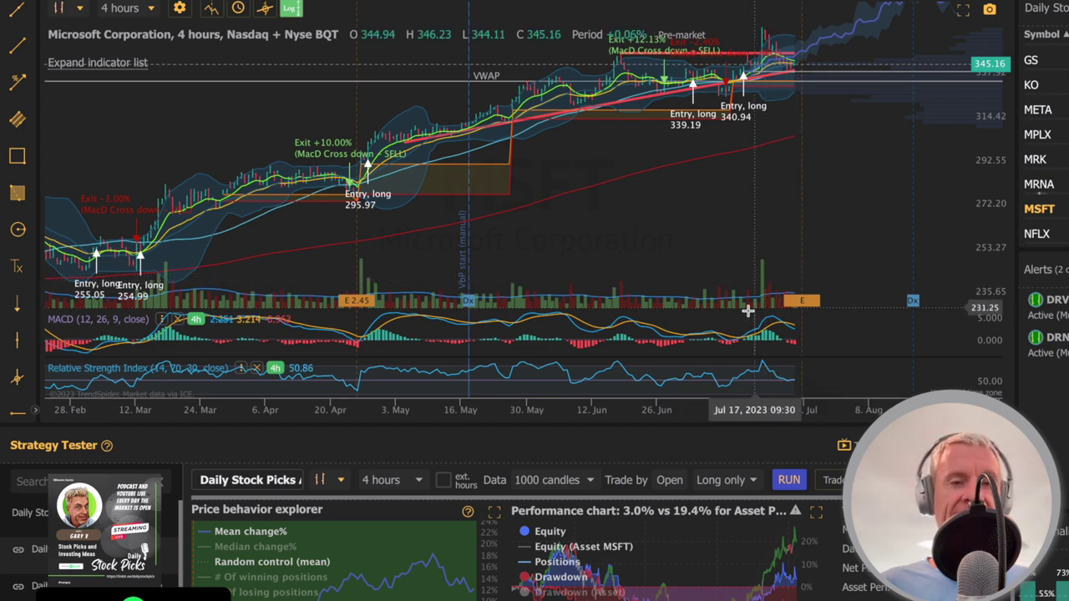
{"action": "left_click_drag", "start_coordinate": [785, 412], "coordinate": [630, 418]}
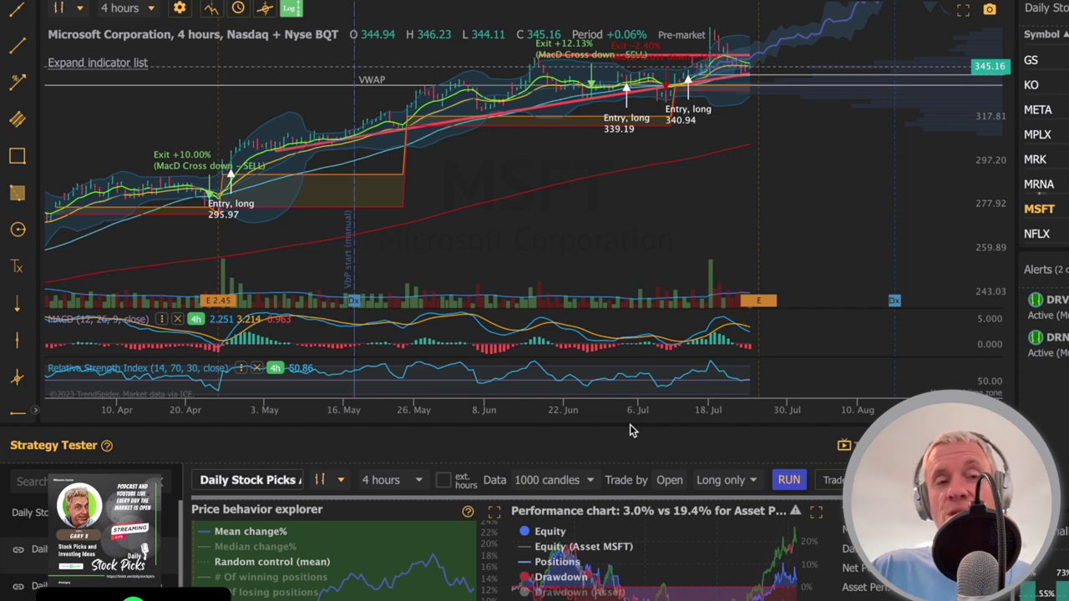
- Switch the Microsoft chart to weekly candles and widen it to show several years
{"action": "left_click", "coordinate": [138, 10]}
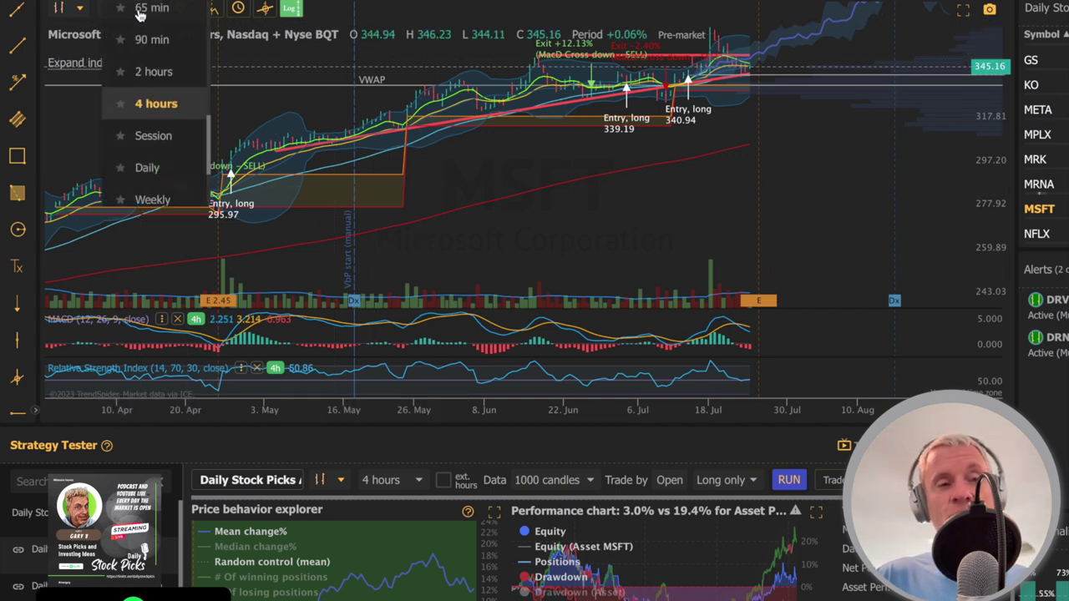
{"action": "left_click", "coordinate": [153, 199]}
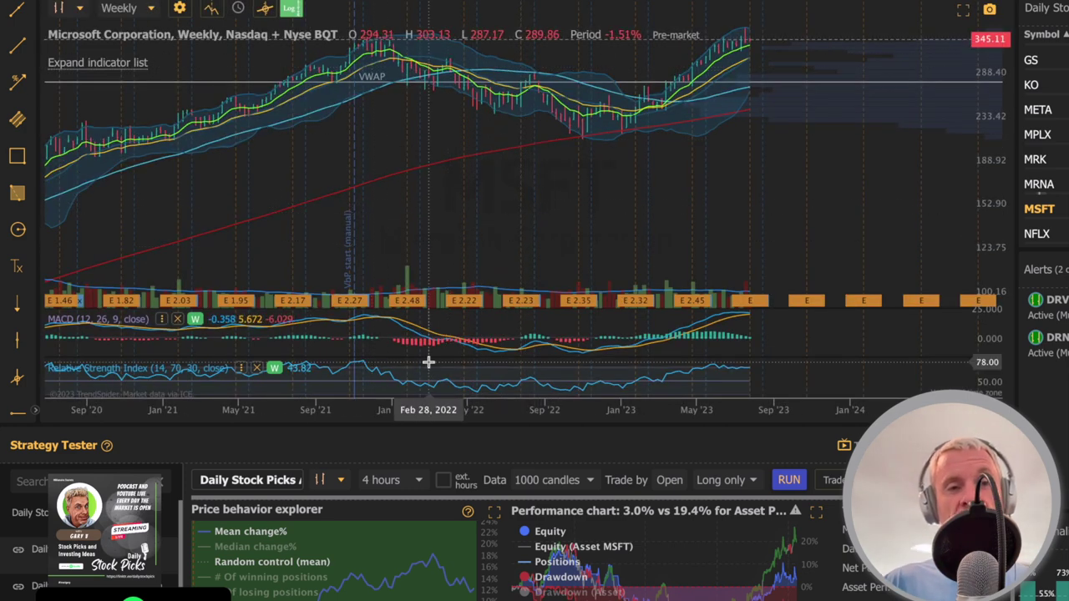
{"action": "left_click_drag", "start_coordinate": [380, 409], "coordinate": [683, 417]}
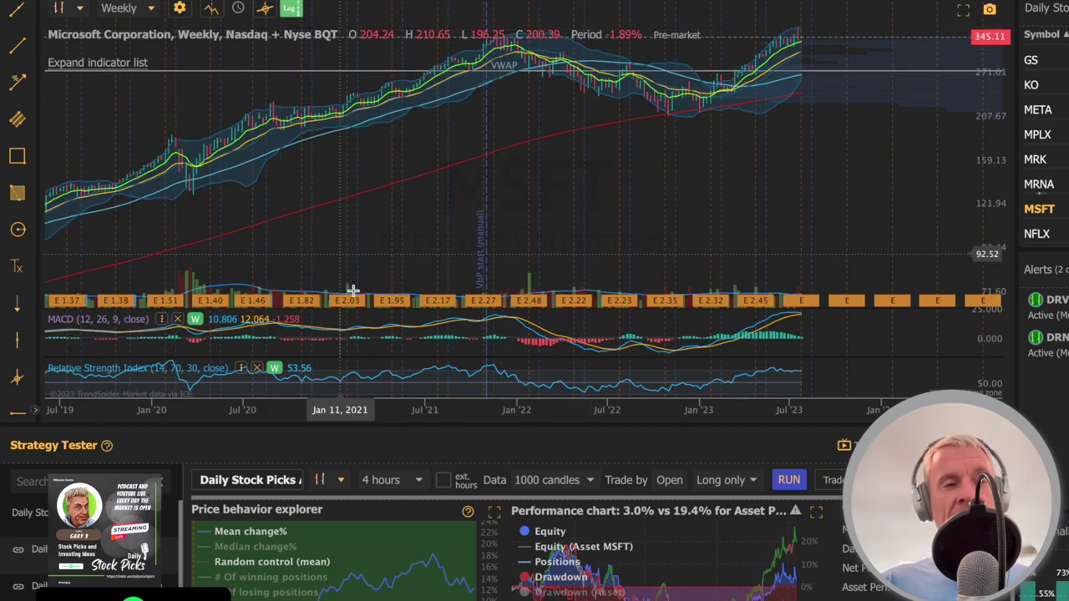
{"action": "left_click_drag", "start_coordinate": [193, 415], "coordinate": [665, 416]}
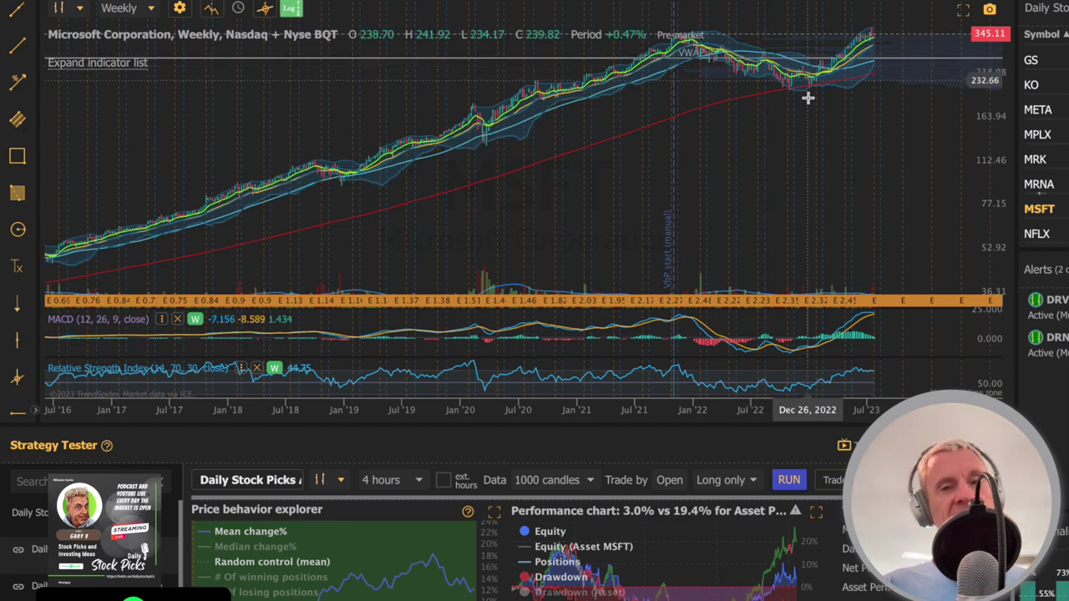
- Load Alphabet's GOOG chart from the symbol field
{"action": "scroll", "coordinate": [823, 393], "scroll_direction": "up", "scroll_amount": 5}
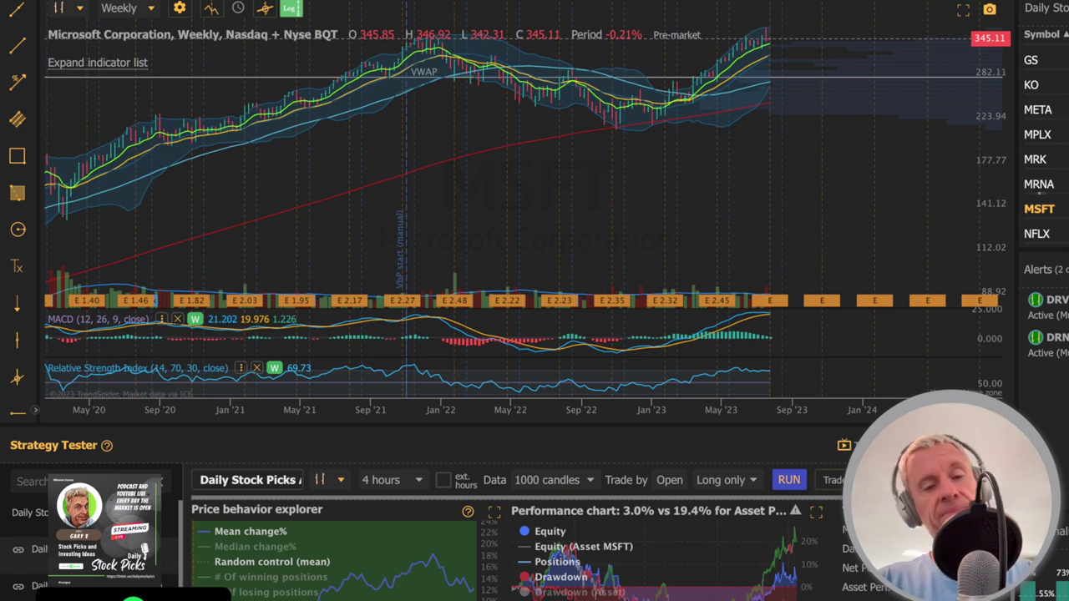
{"action": "type", "text": "GOOG"}
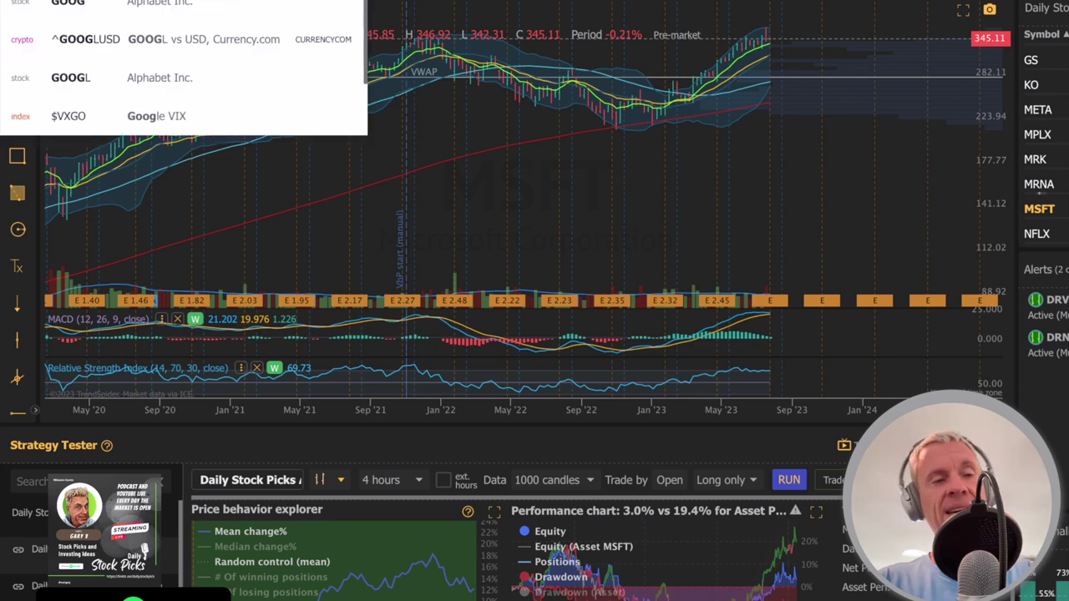
{"action": "key", "text": "Return"}
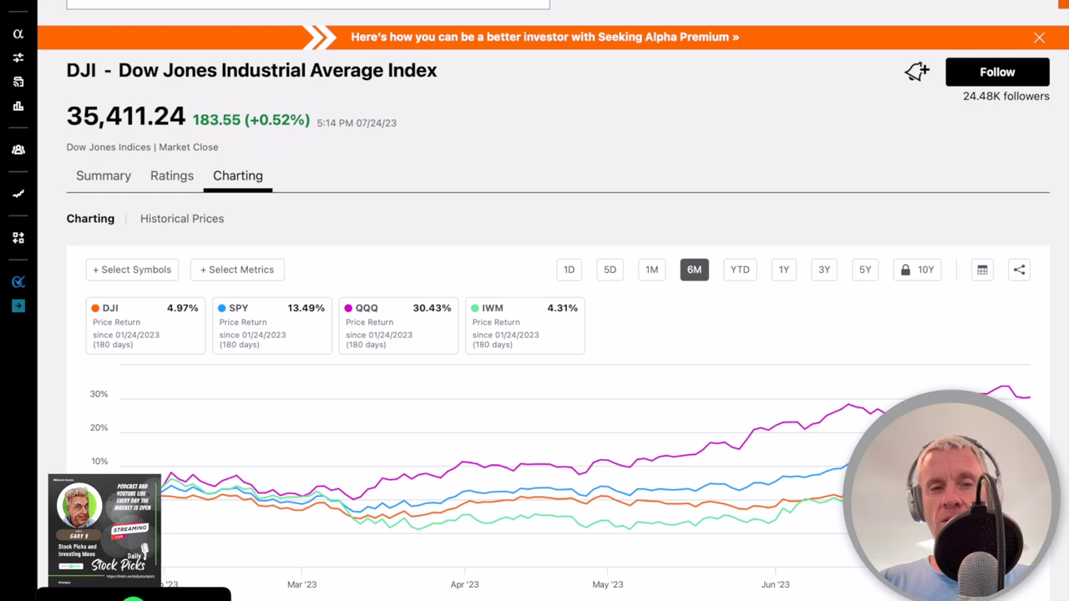
- Search Seeking Alpha for goog and open Alphabet's charting page
{"action": "left_click", "coordinate": [513, 7]}
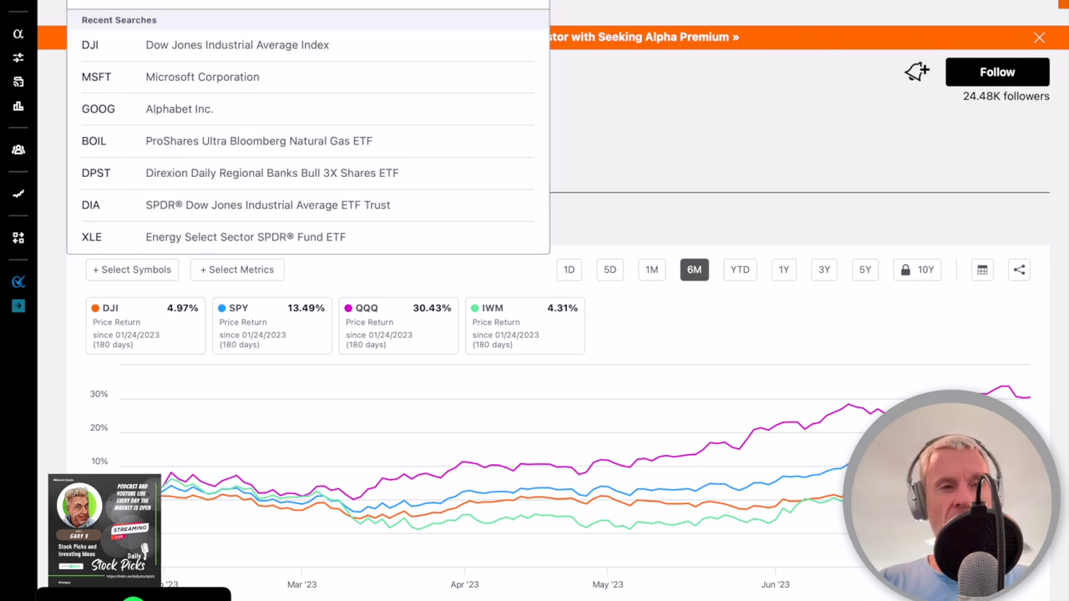
{"action": "type", "text": "goog"}
{"action": "key", "text": "Return"}
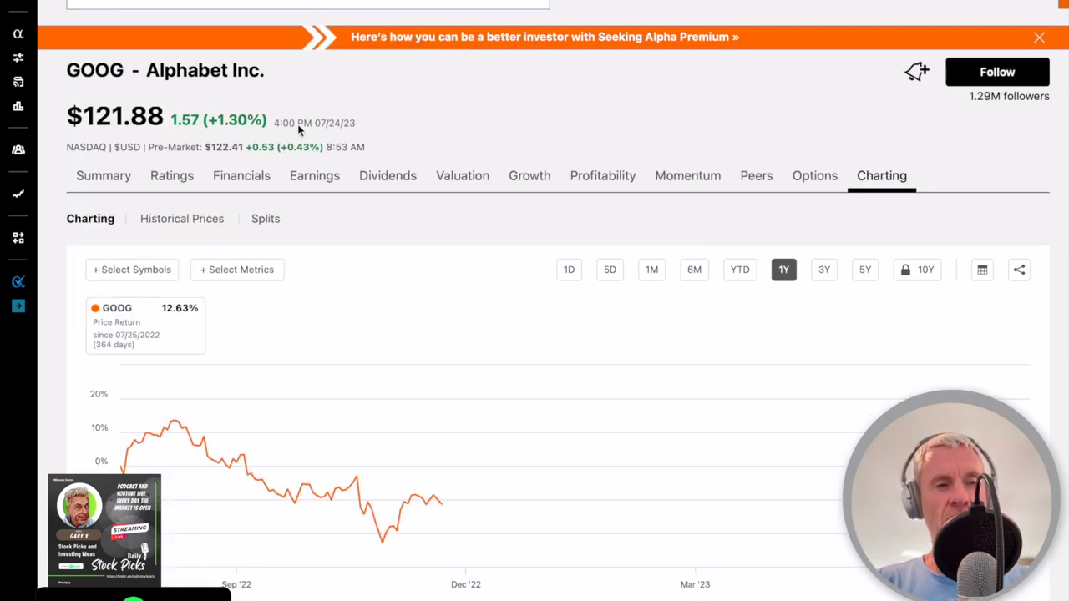
- Compare GOOG against META and MSFT and show year-to-date returns
{"action": "left_click", "coordinate": [141, 275]}
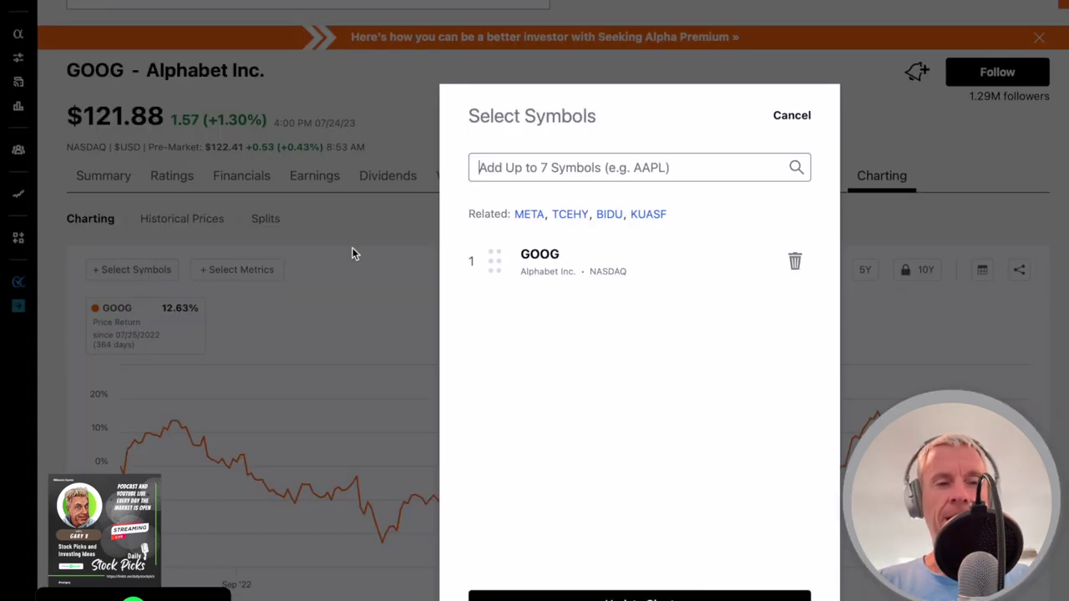
{"action": "left_click", "coordinate": [511, 171]}
{"action": "type", "text": "msft"}
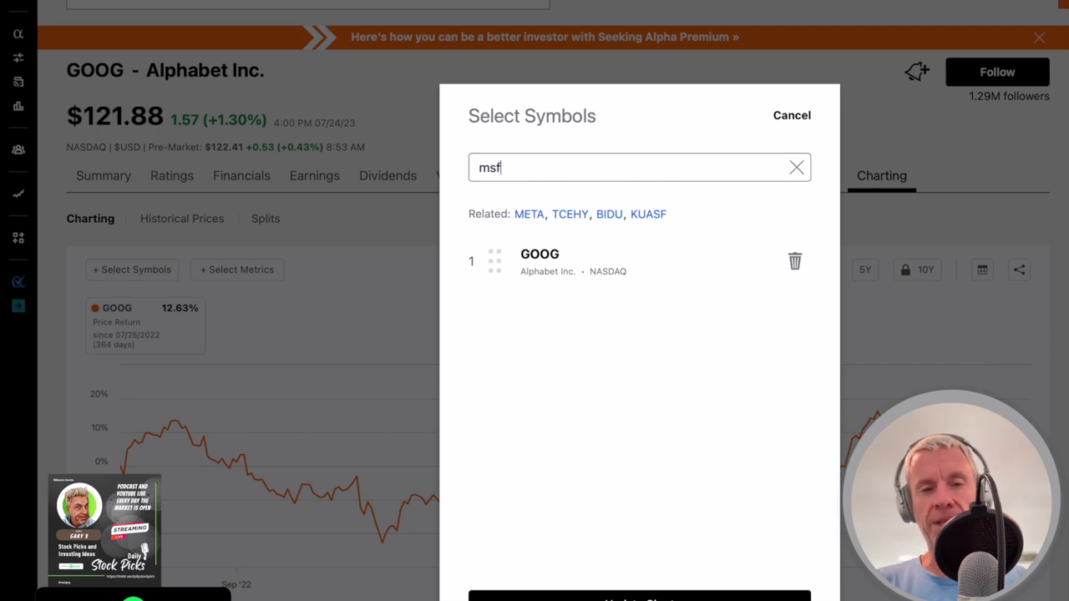
{"action": "key", "text": "BackSpace"}
{"action": "key", "text": "BackSpace"}
{"action": "key", "text": "BackSpace"}
{"action": "key", "text": "BackSpace"}
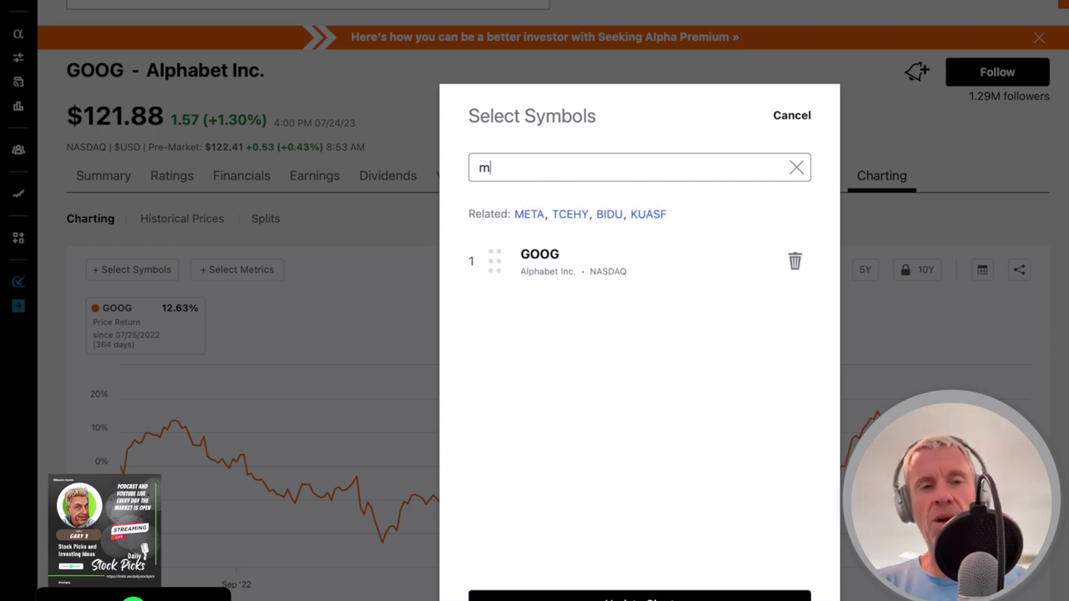
{"action": "type", "text": "meta"}
{"action": "key", "text": "Return"}
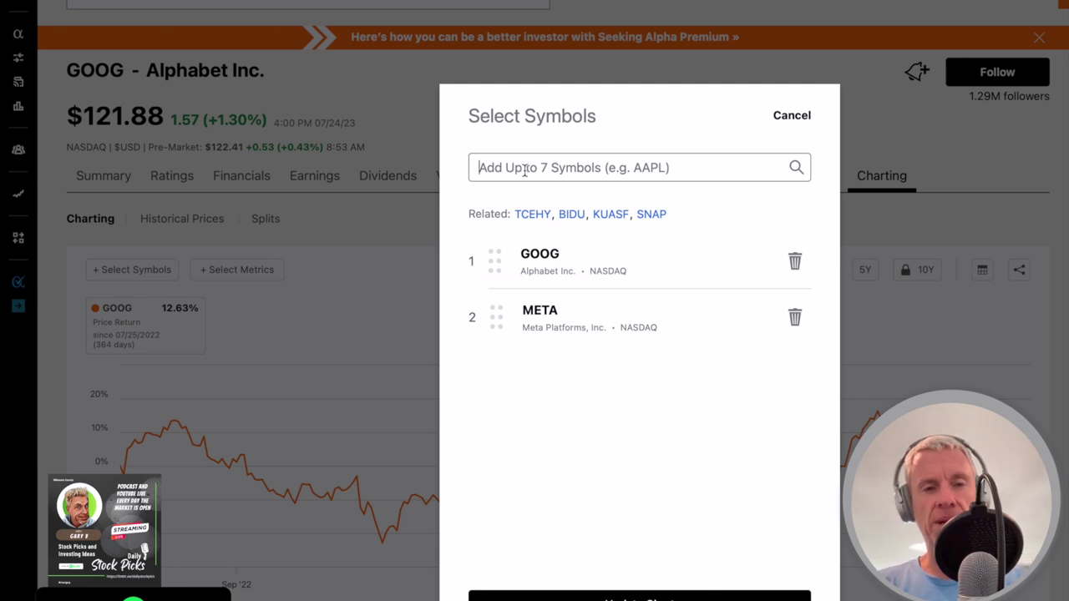
{"action": "type", "text": "msft"}
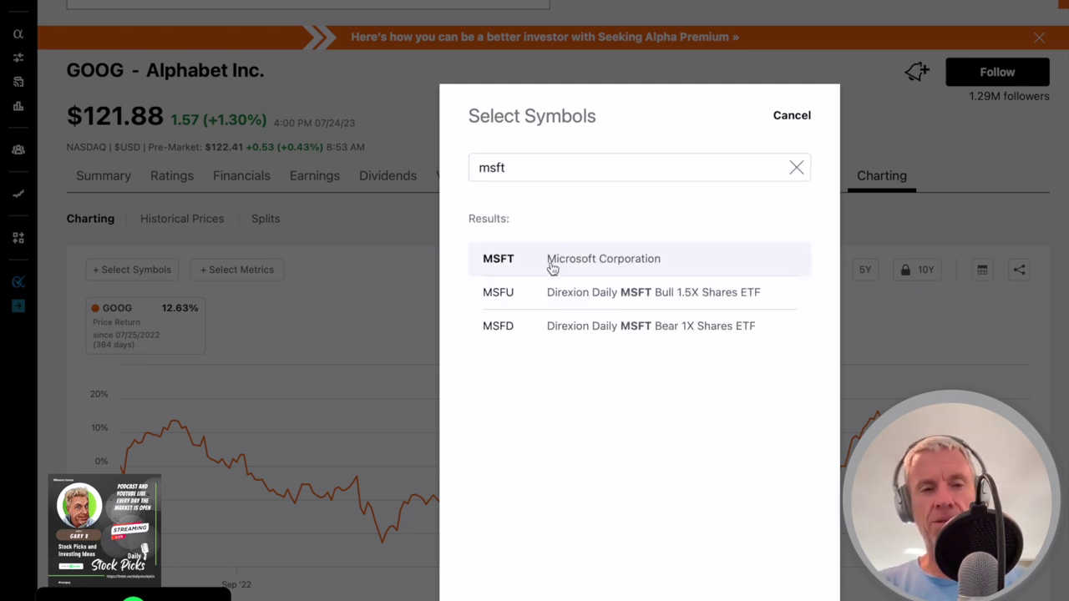
{"action": "left_click", "coordinate": [548, 260]}
{"action": "left_click", "coordinate": [700, 594]}
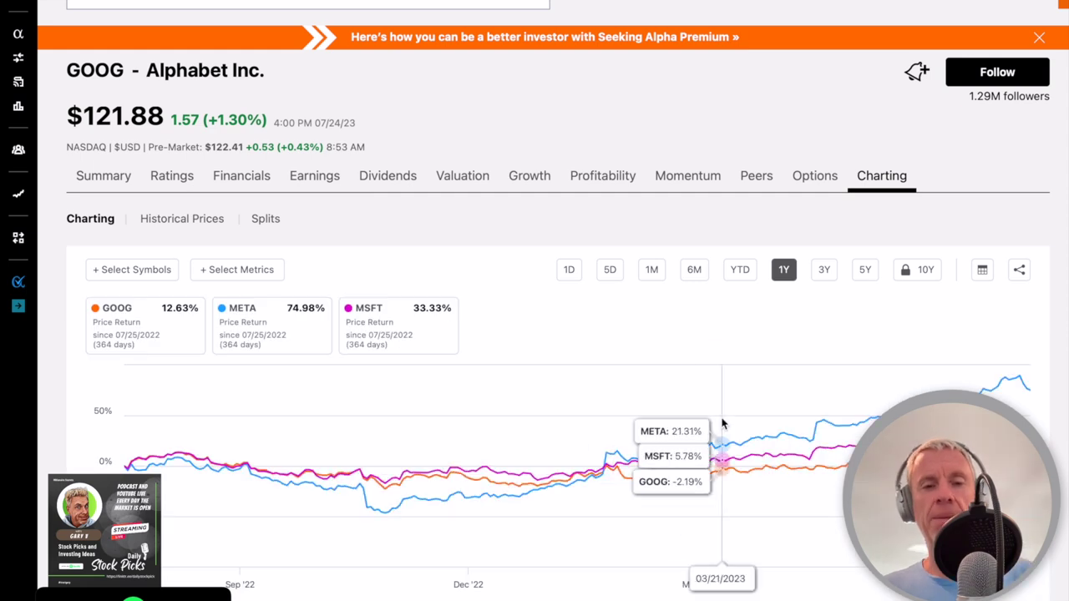
{"action": "left_click", "coordinate": [739, 272]}
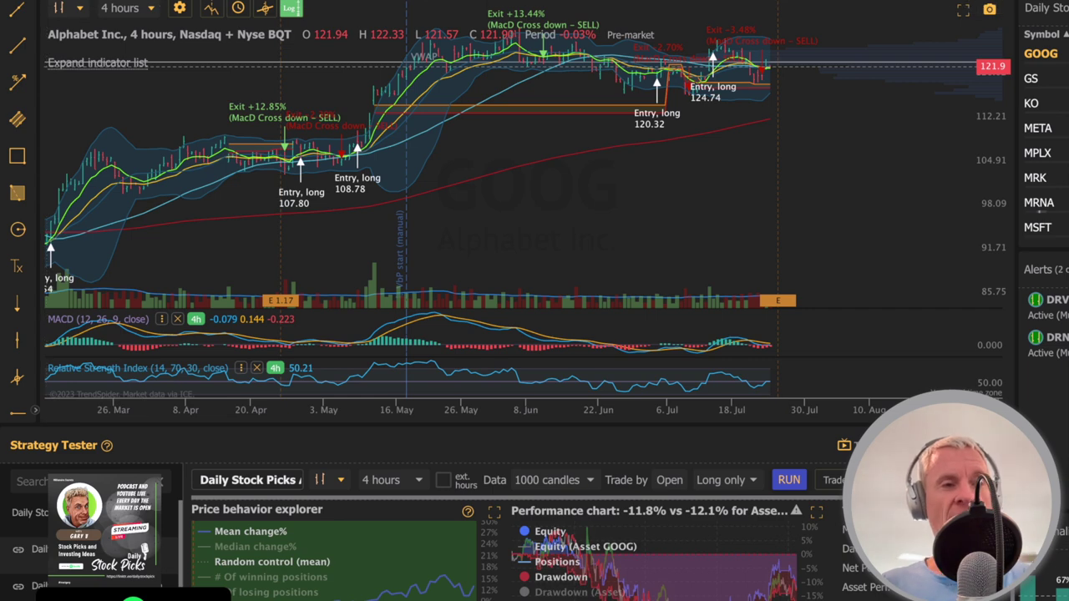
- Show Meta Platforms (META) on weekly candles, then load Alphabet's GOOG chart
{"action": "type", "text": "META"}
{"action": "key", "text": "Return"}
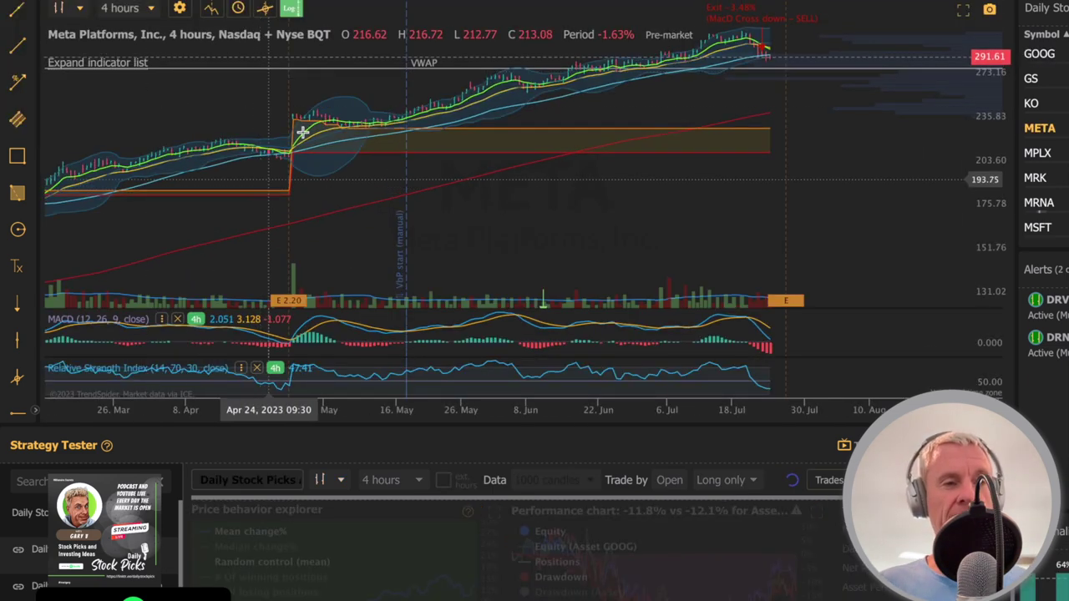
{"action": "left_click", "coordinate": [117, 9]}
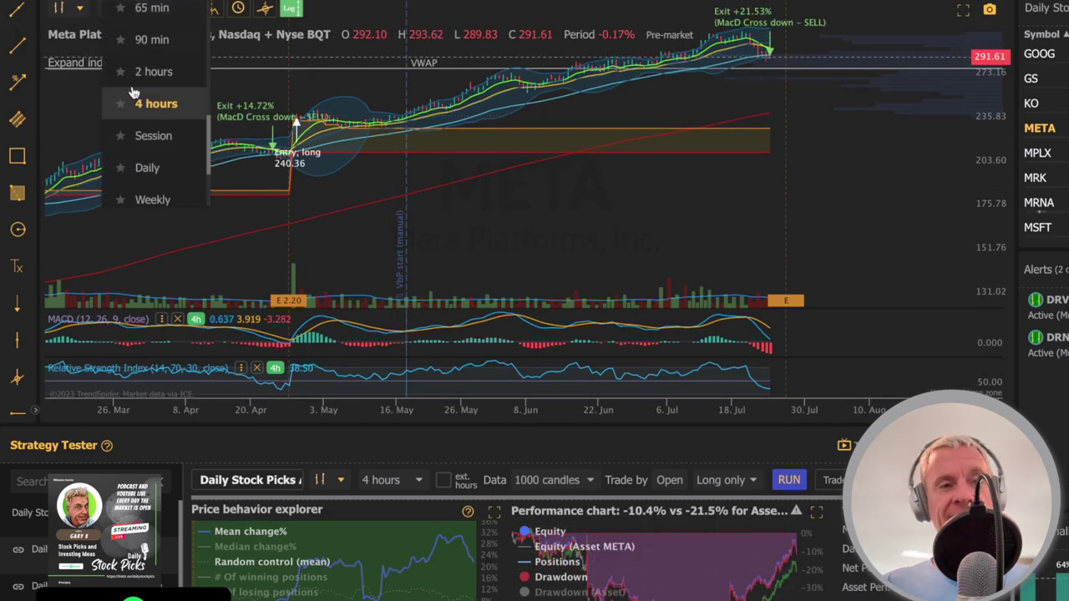
{"action": "left_click", "coordinate": [150, 199]}
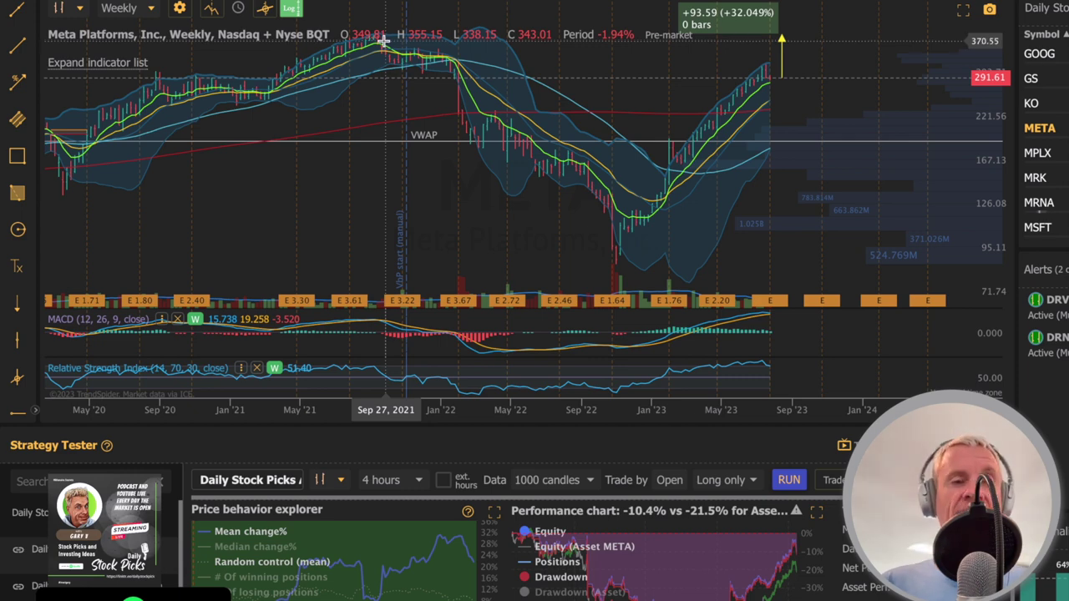
{"action": "type", "text": "GOOG"}
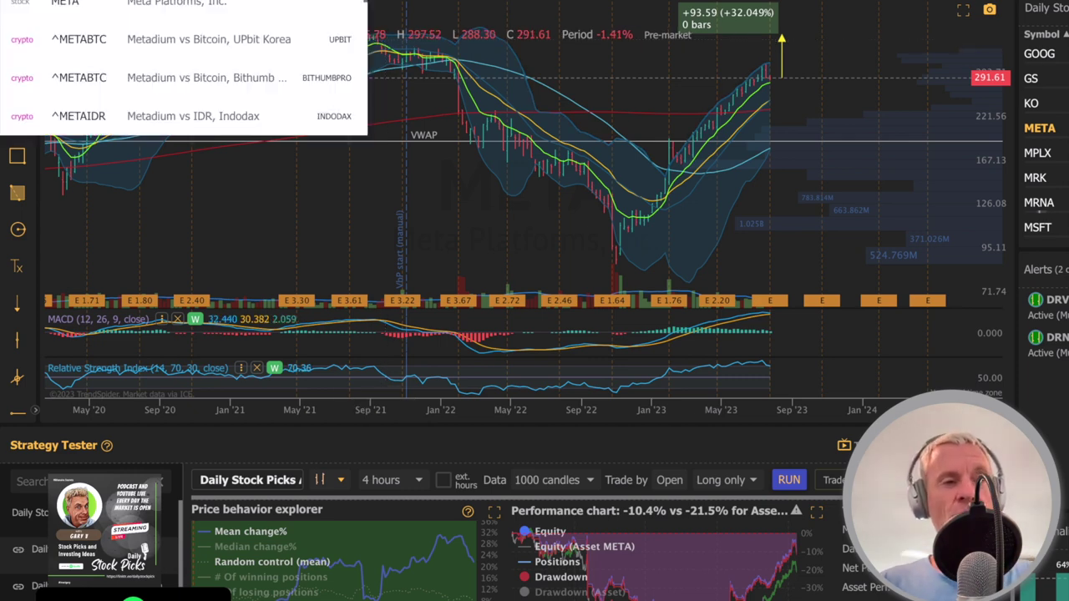
{"action": "key", "text": "Return"}
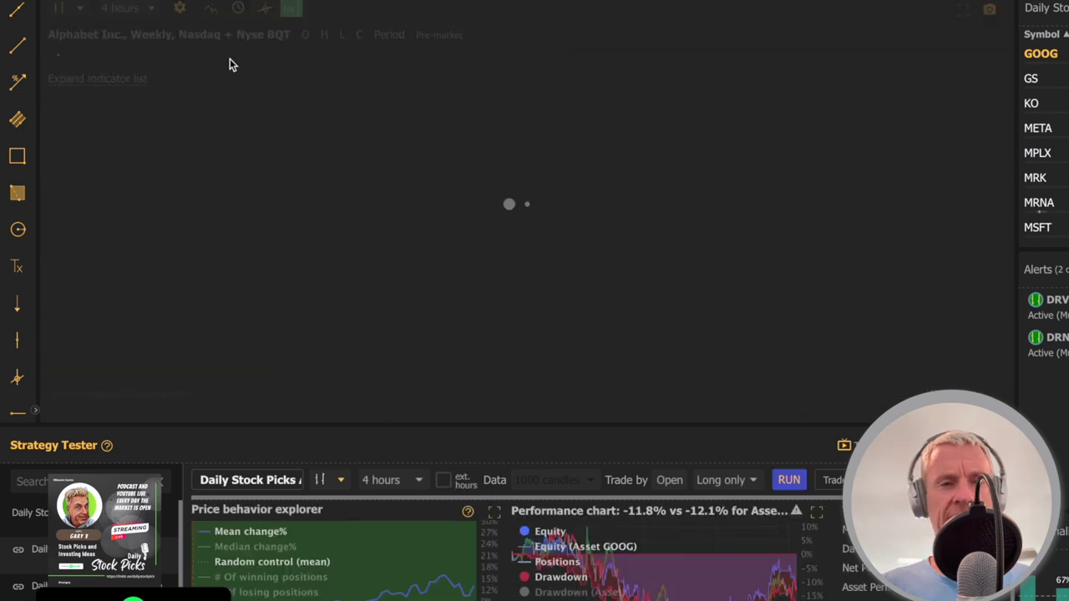
- Put Alphabet on weekly candles, then load META and set it to weekly as well
{"action": "left_click", "coordinate": [119, 8]}
{"action": "left_click", "coordinate": [153, 200]}
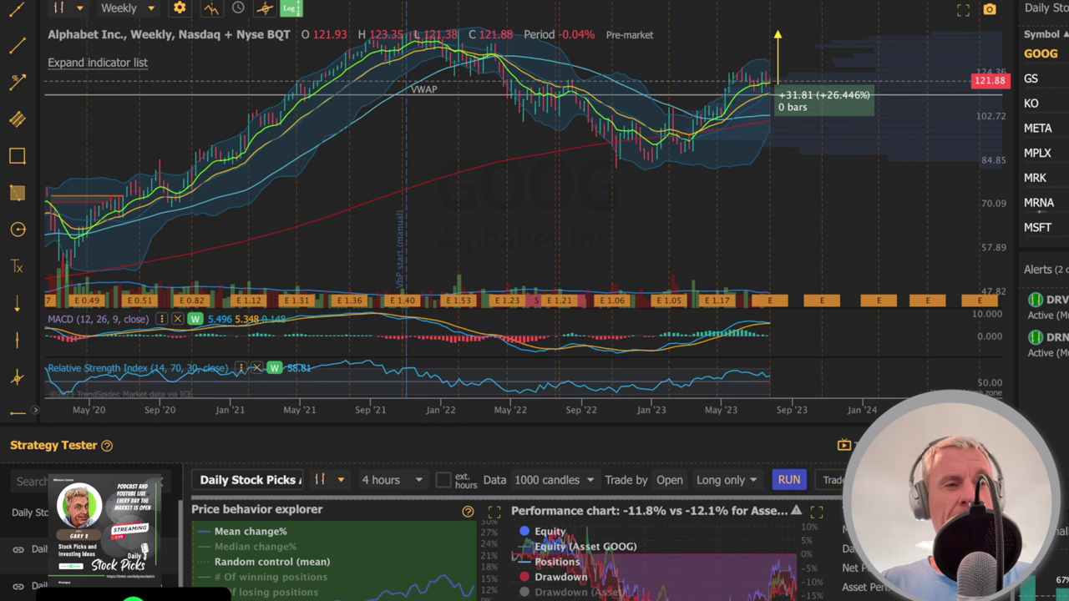
{"action": "type", "text": "mt"}
{"action": "key", "text": "BackSpace"}
{"action": "type", "text": "eta"}
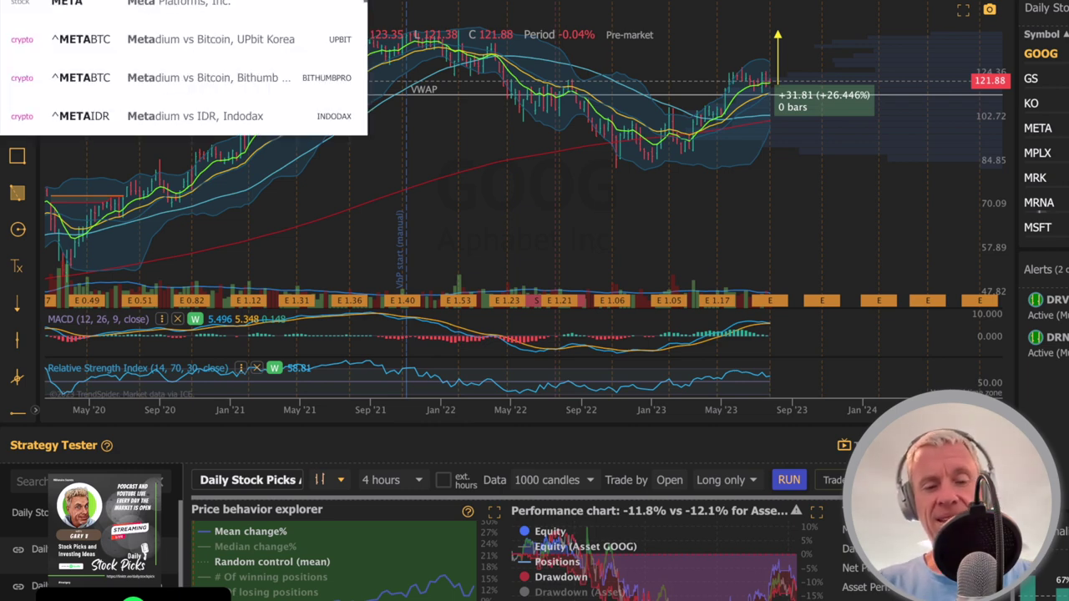
{"action": "key", "text": "Return"}
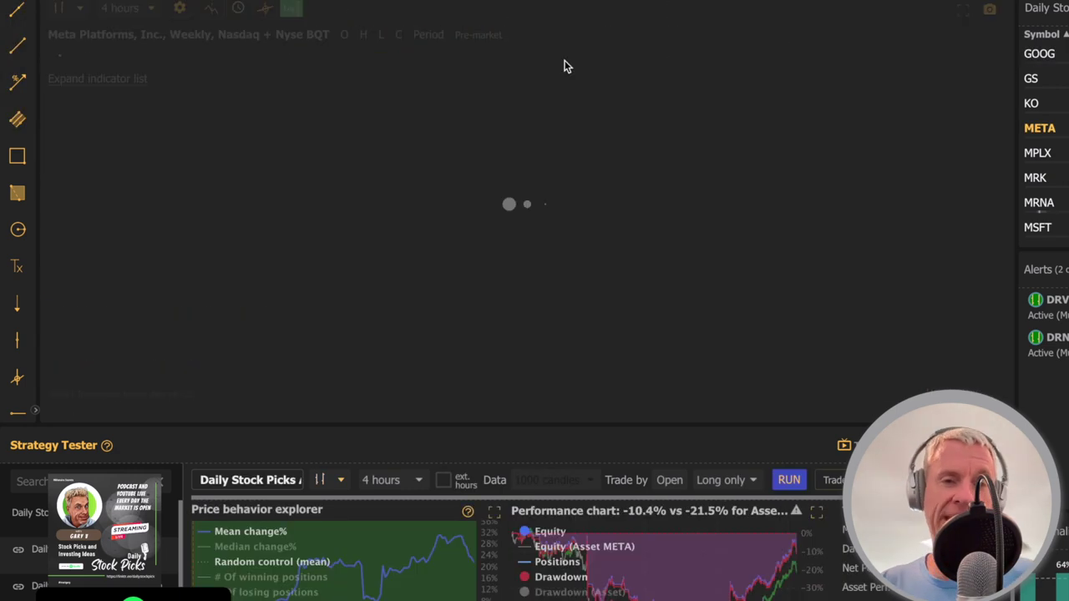
{"action": "left_click", "coordinate": [133, 10]}
{"action": "left_click", "coordinate": [155, 200]}
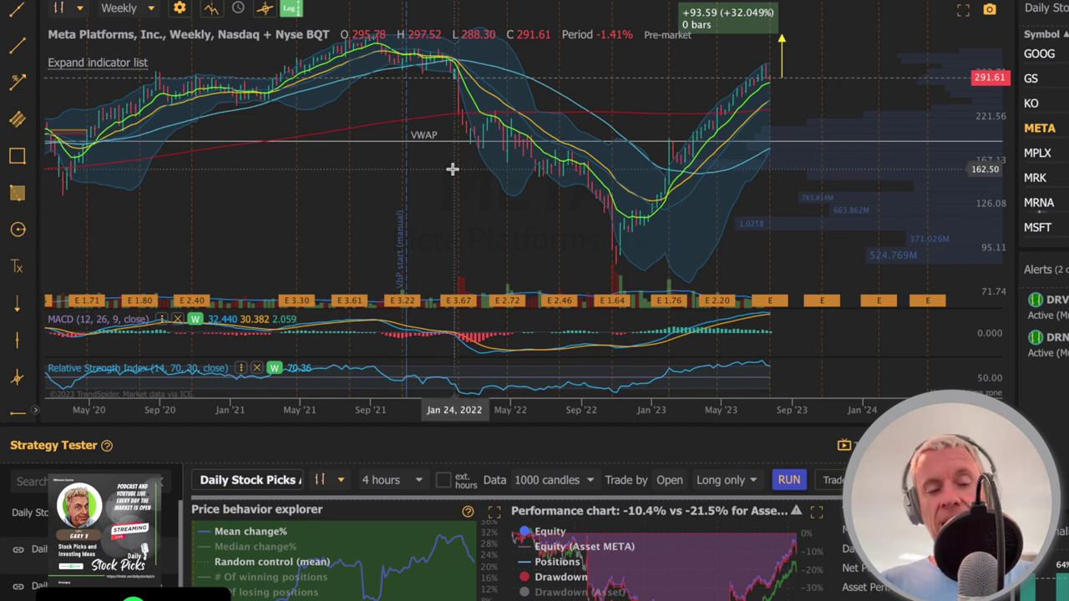
- Load Tesla (TSLA) on weekly candles and adjust the range to mid-2021 onward
{"action": "type", "text": "TSLA"}
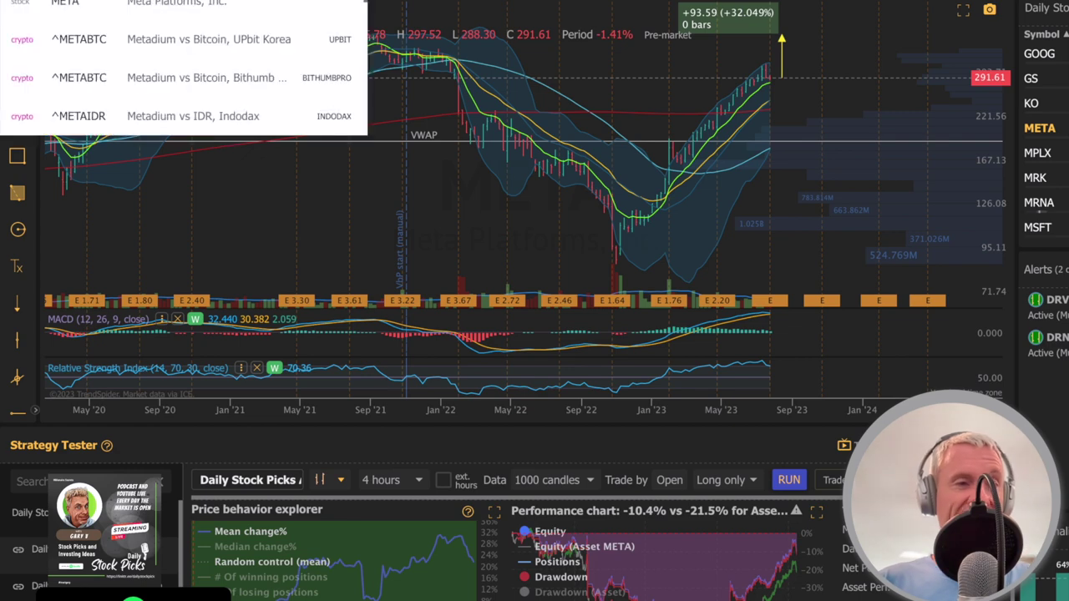
{"action": "key", "text": "Return"}
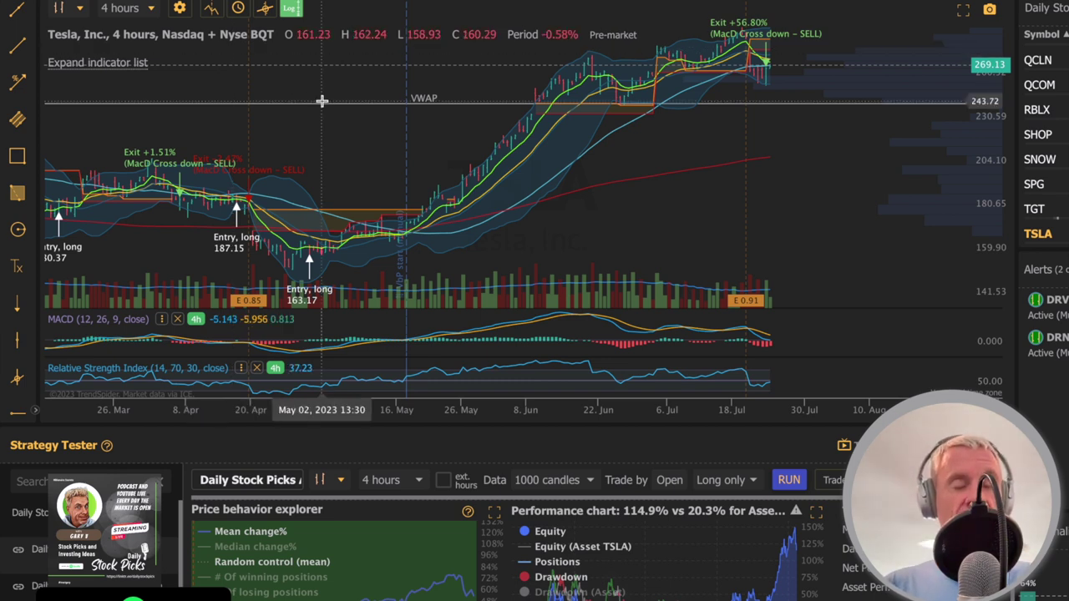
{"action": "left_click", "coordinate": [127, 10]}
{"action": "left_click", "coordinate": [153, 200]}
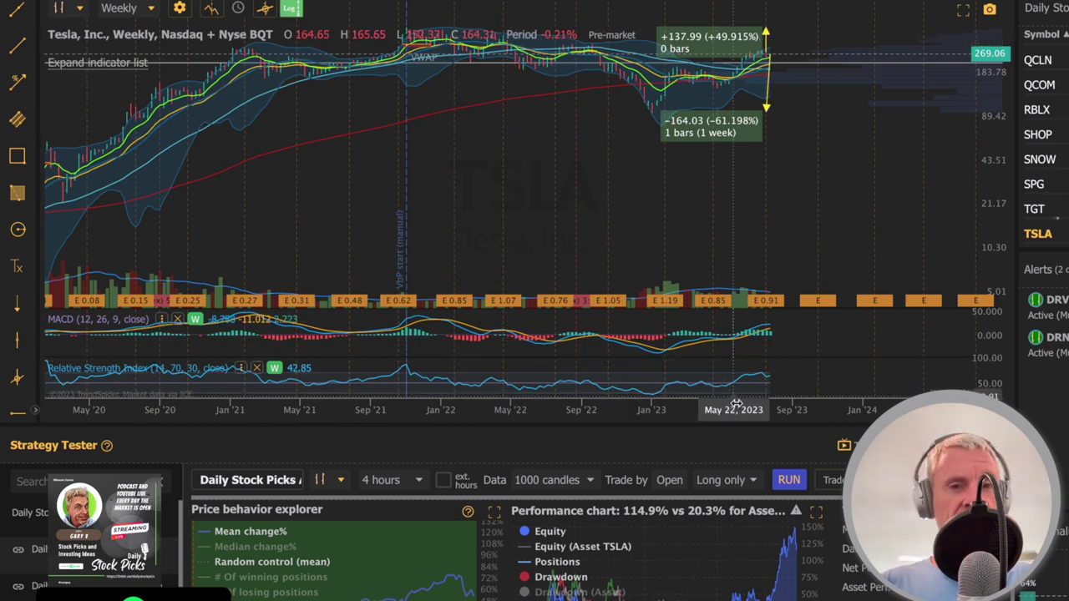
{"action": "scroll", "coordinate": [178, 382], "scroll_direction": "up", "scroll_amount": 5}
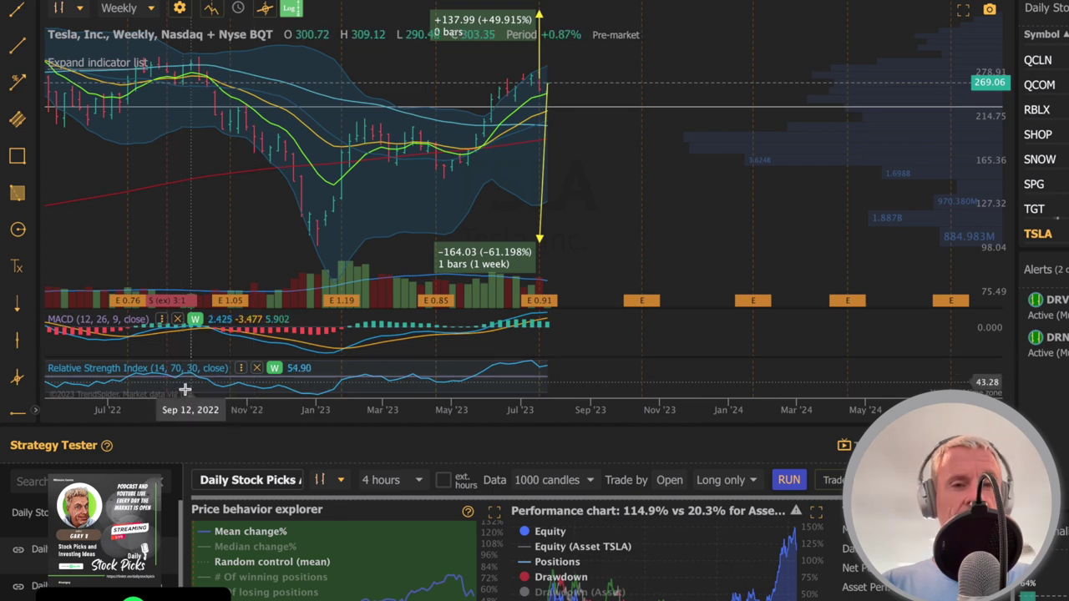
{"action": "left_click_drag", "start_coordinate": [176, 409], "coordinate": [556, 415]}
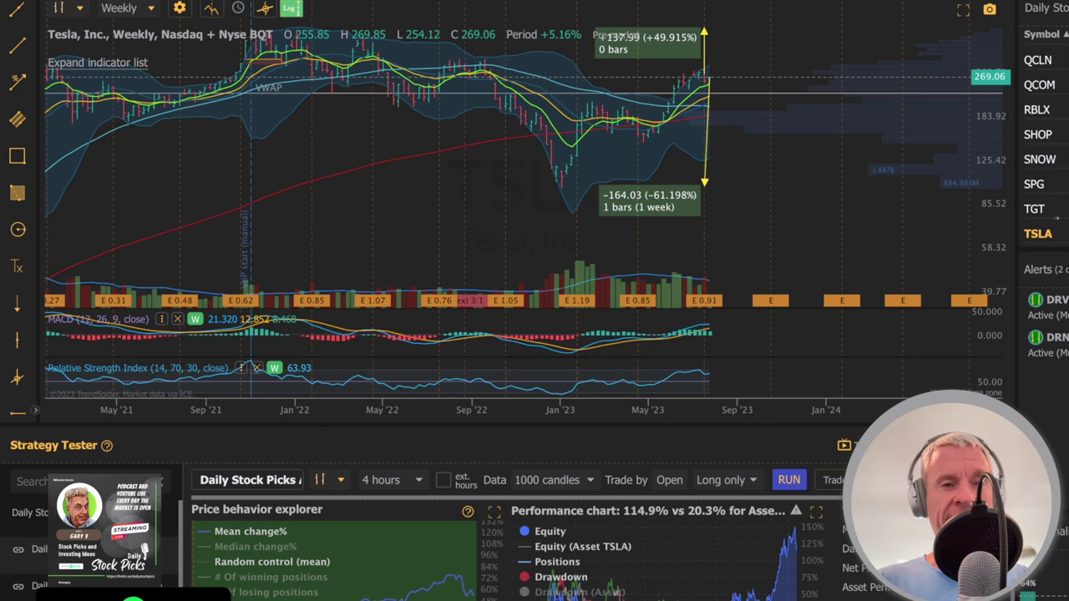
- Load the DRN 4-hour chart and zoom into late May through July
{"action": "type", "text": "DRN"}
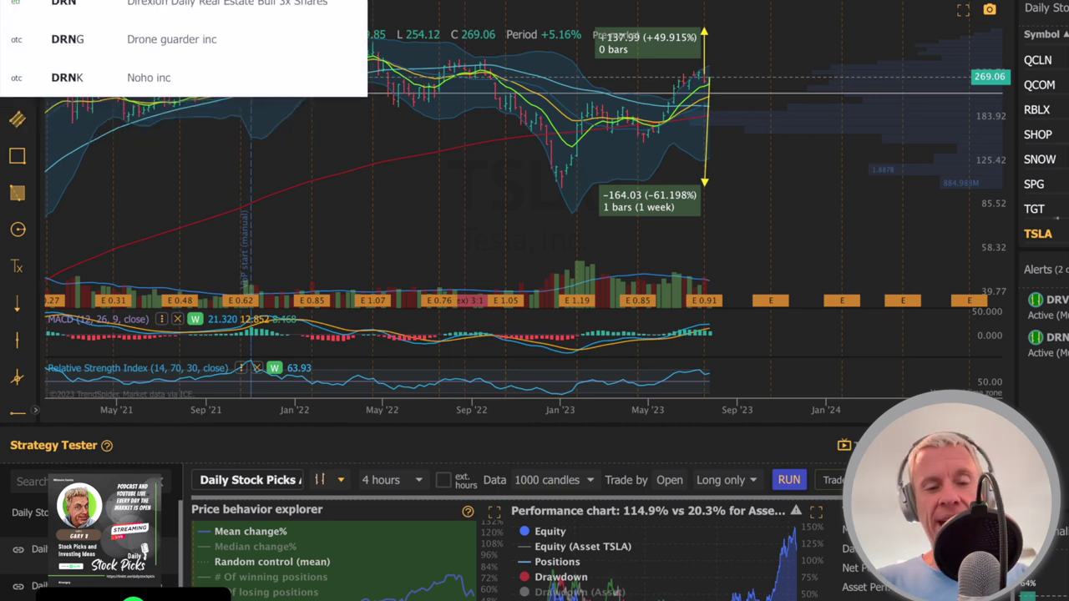
{"action": "key", "text": "Return"}
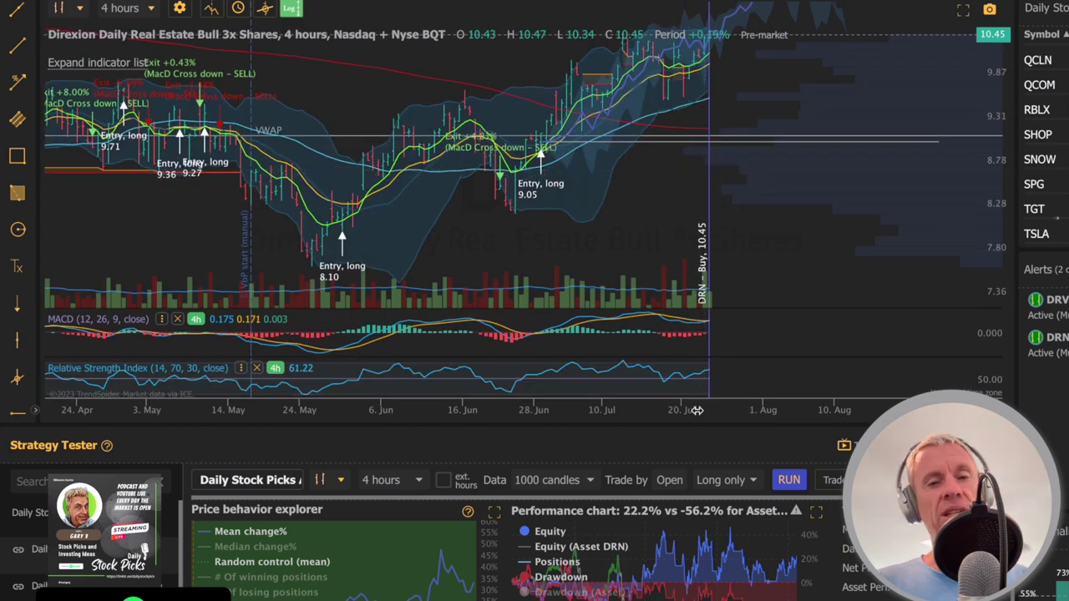
{"action": "left_click_drag", "start_coordinate": [693, 401], "coordinate": [418, 399]}
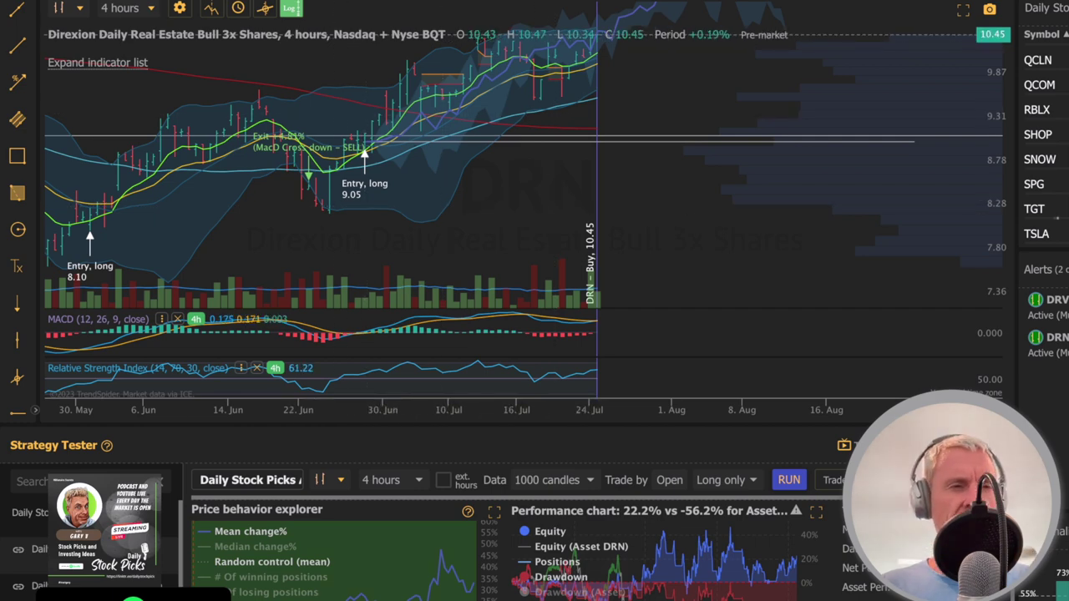
- Load Realty Income (O) and zoom out to reveal earlier entries and converging trend lines
{"action": "type", "text": "O"}
{"action": "key", "text": "Return"}
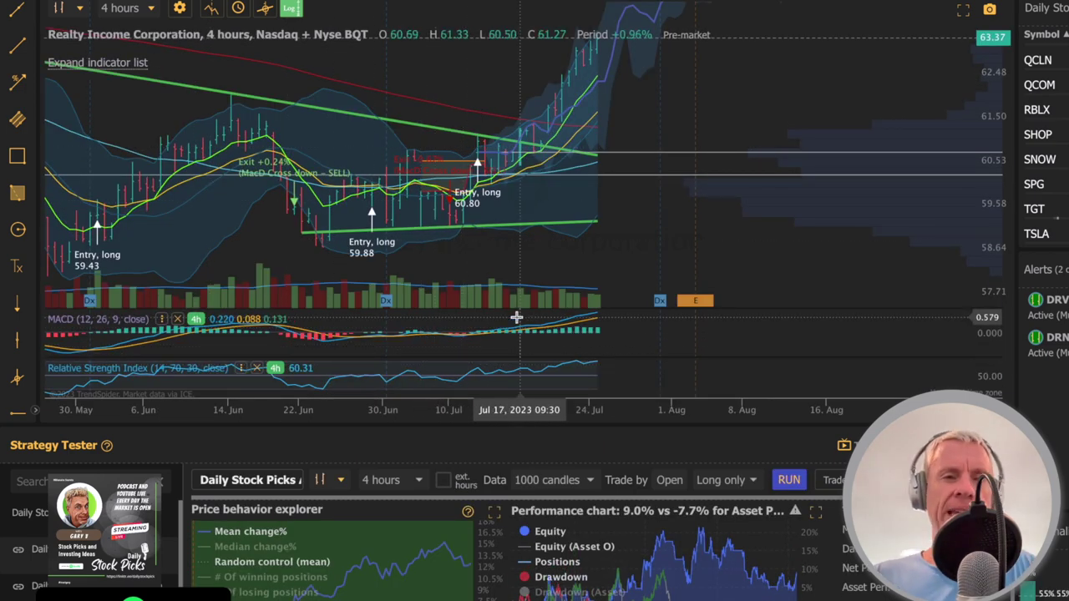
{"action": "scroll", "coordinate": [391, 357], "scroll_direction": "down", "scroll_amount": 3}
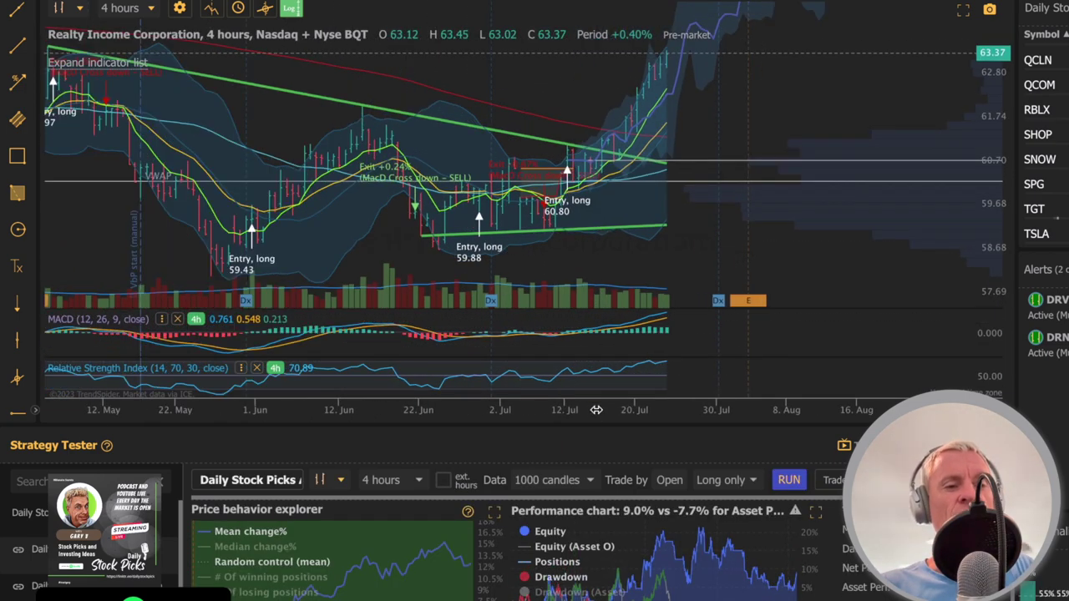
{"action": "scroll", "coordinate": [534, 376], "scroll_direction": "down", "scroll_amount": 5}
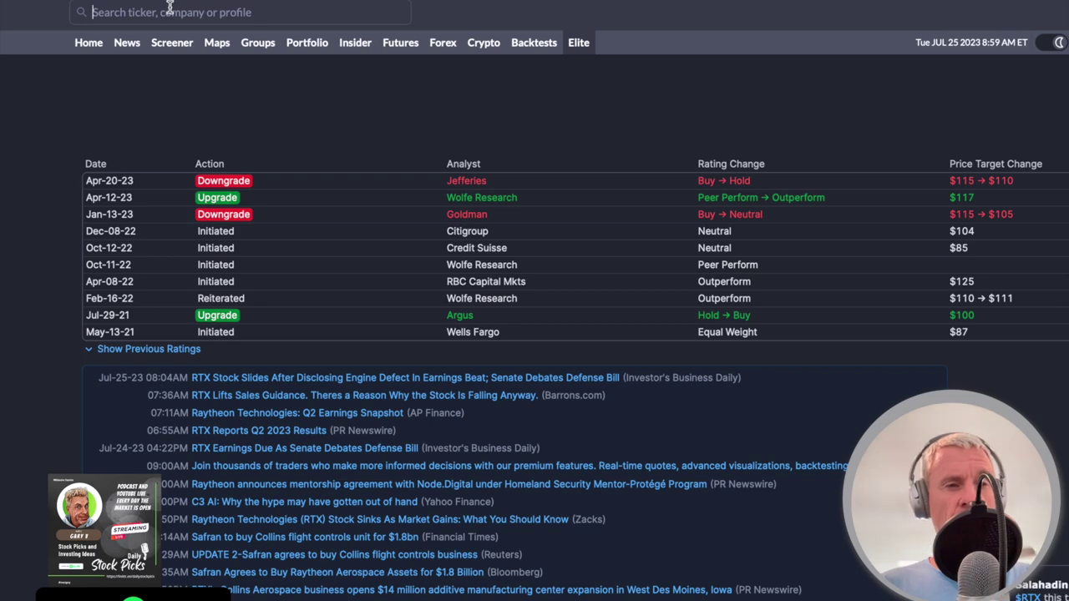
- Open Finviz's Realty Income (O) quote page and scroll to its chart and fundamentals
{"action": "type", "text": "o"}
{"action": "key", "text": "Return"}
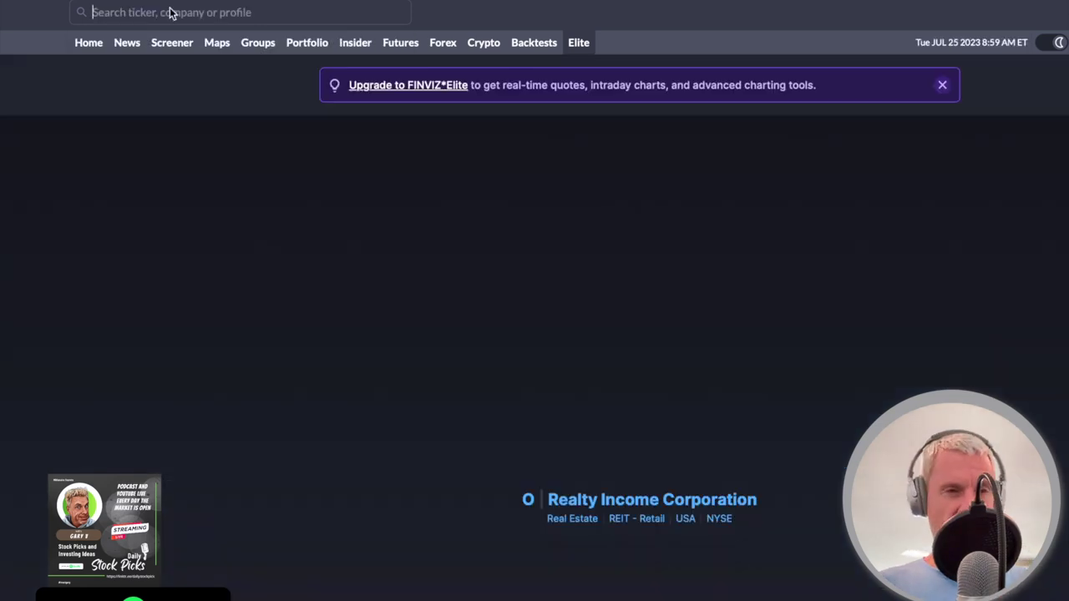
{"action": "scroll", "coordinate": [255, 232], "scroll_direction": "down", "scroll_amount": 4}
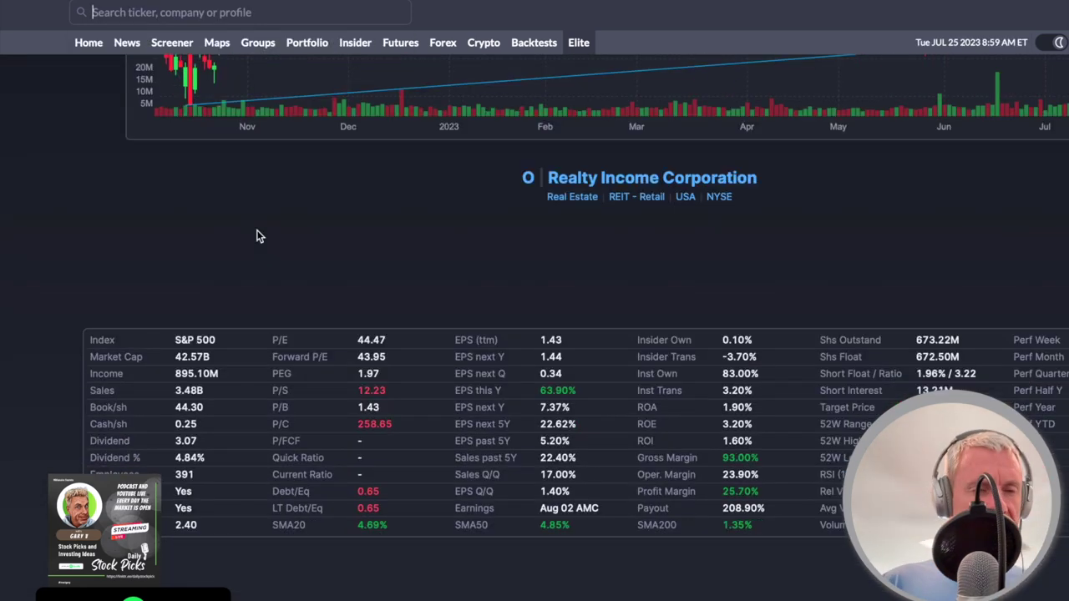
{"action": "scroll", "coordinate": [256, 234], "scroll_direction": "up", "scroll_amount": 3}
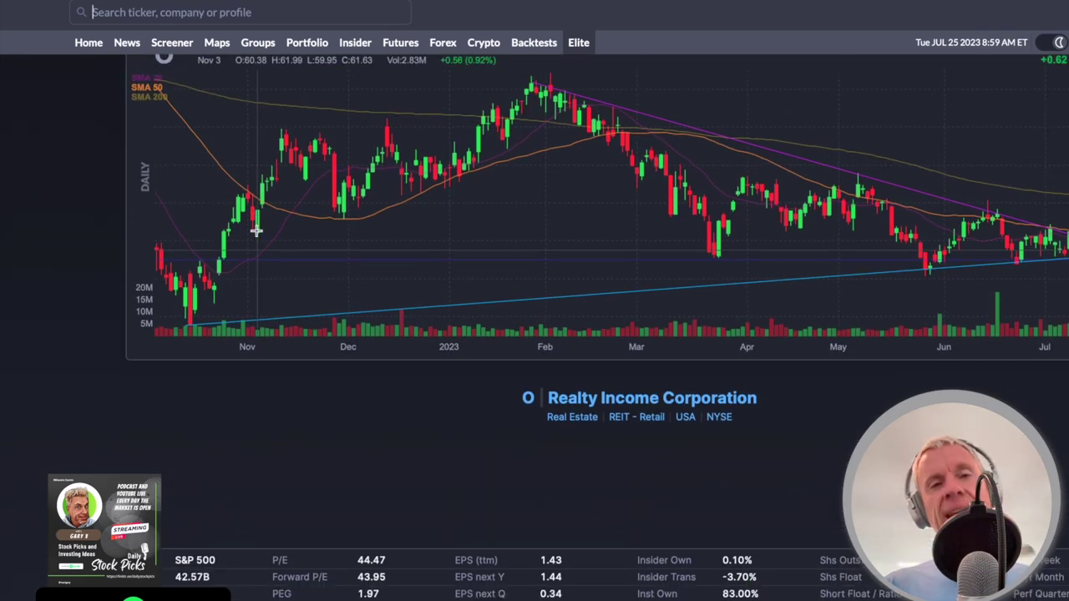
{"action": "scroll", "coordinate": [257, 230], "scroll_direction": "down", "scroll_amount": 2}
{"action": "scroll", "coordinate": [256, 230], "scroll_direction": "down", "scroll_amount": 3}
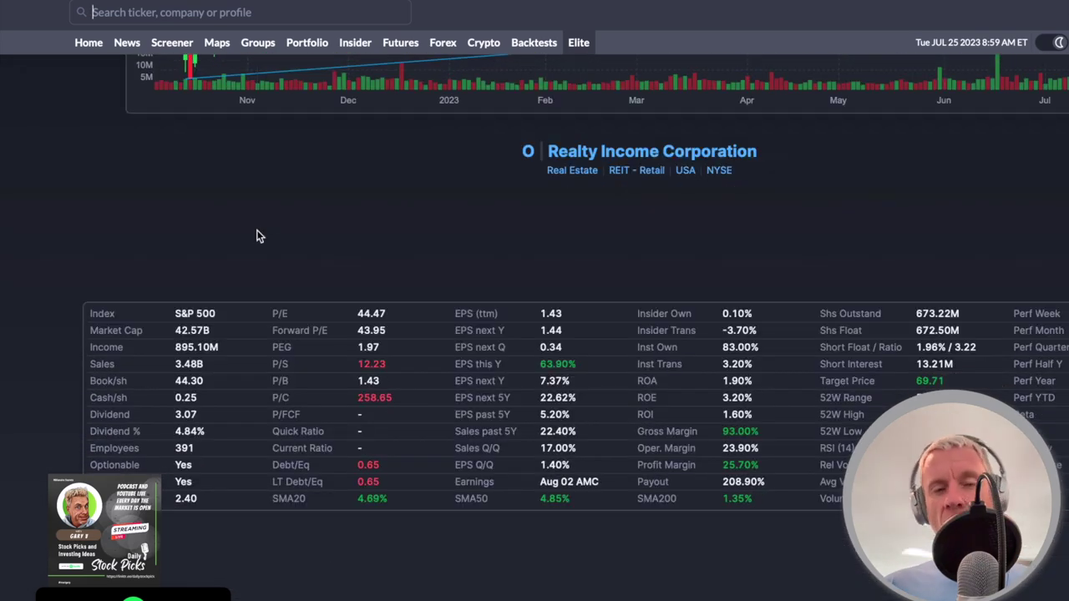
{"action": "scroll", "coordinate": [257, 237], "scroll_direction": "down", "scroll_amount": 1}
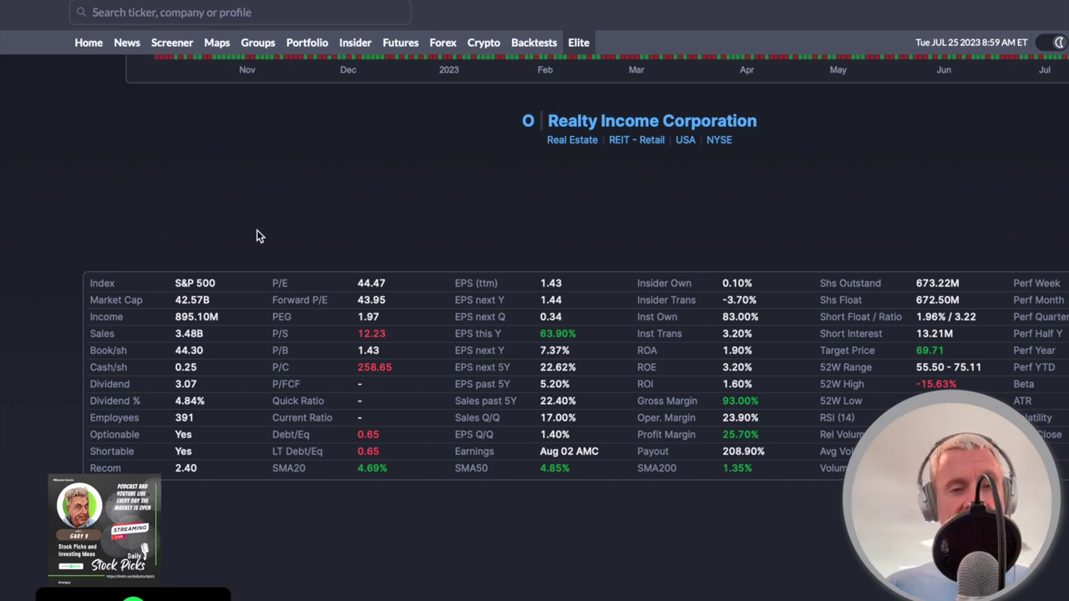
- Scroll through Realty Income's analyst ratings, news, financials and insider trades, then back up
{"action": "scroll", "coordinate": [256, 232], "scroll_direction": "down", "scroll_amount": 2}
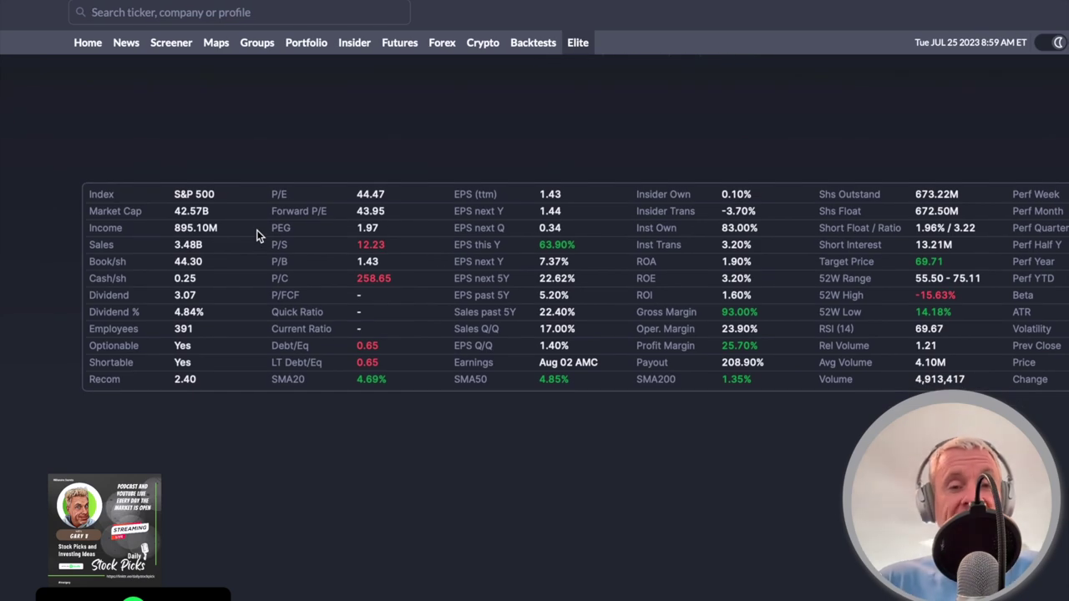
{"action": "scroll", "coordinate": [256, 229], "scroll_direction": "up", "scroll_amount": 5}
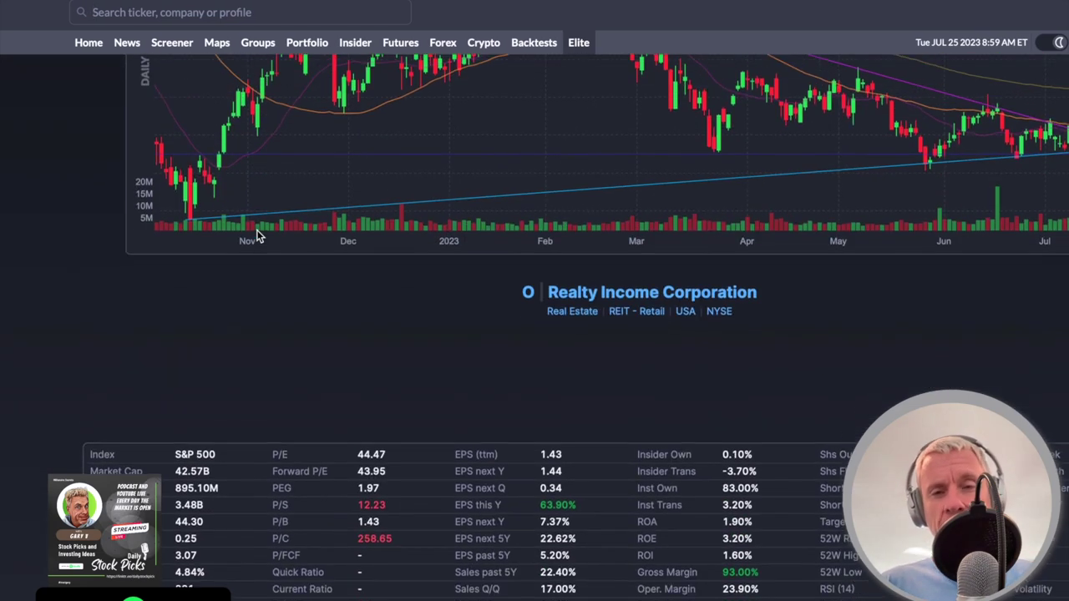
{"action": "scroll", "coordinate": [256, 231], "scroll_direction": "down", "scroll_amount": 2}
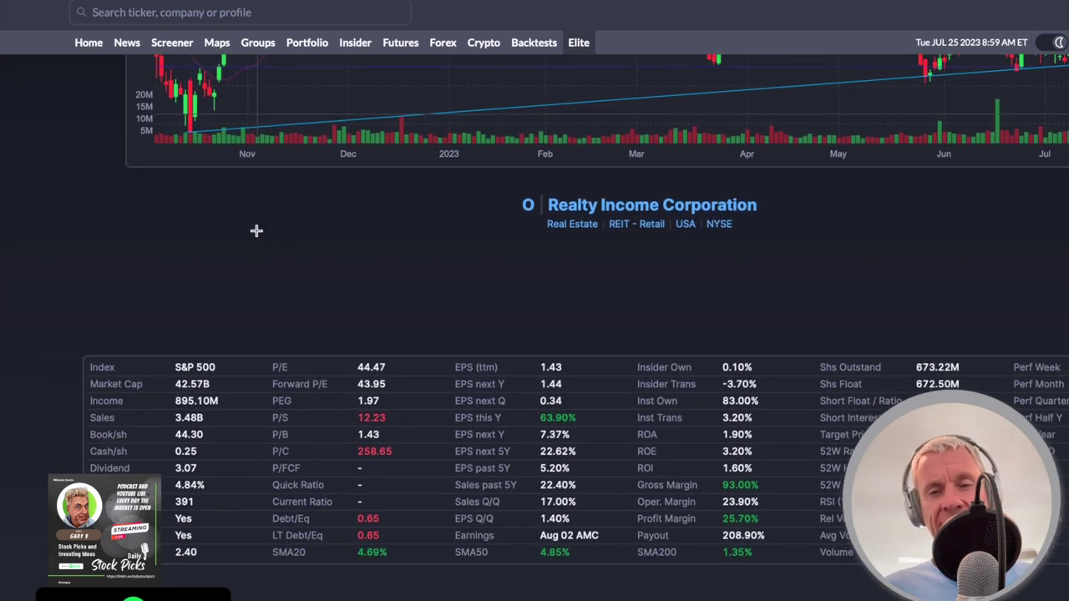
{"action": "scroll", "coordinate": [256, 229], "scroll_direction": "up", "scroll_amount": 4}
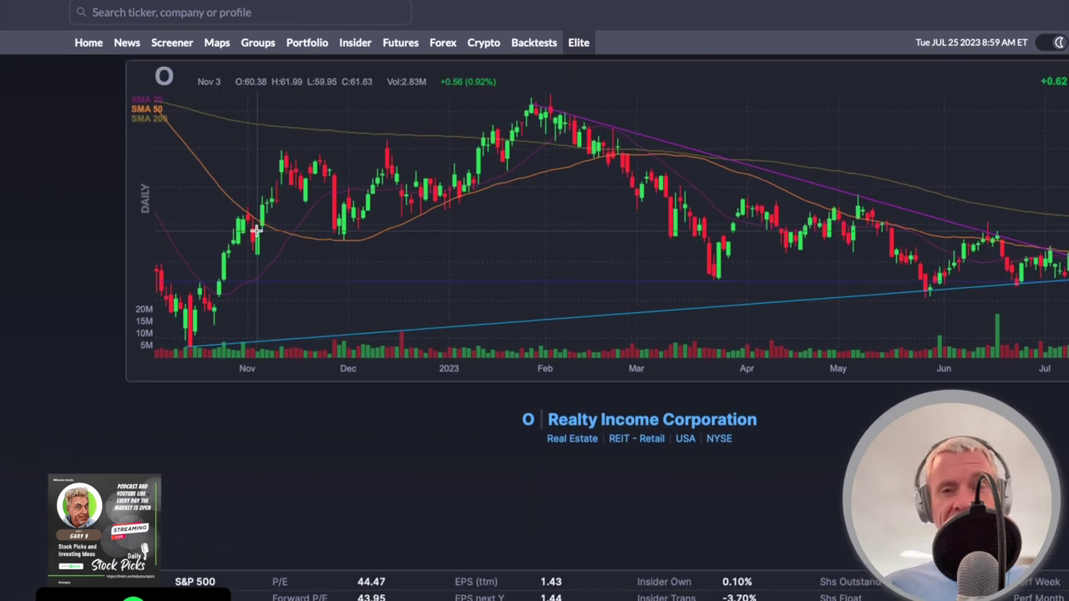
{"action": "scroll", "coordinate": [256, 229], "scroll_direction": "down", "scroll_amount": 4}
{"action": "scroll", "coordinate": [258, 234], "scroll_direction": "down", "scroll_amount": 2}
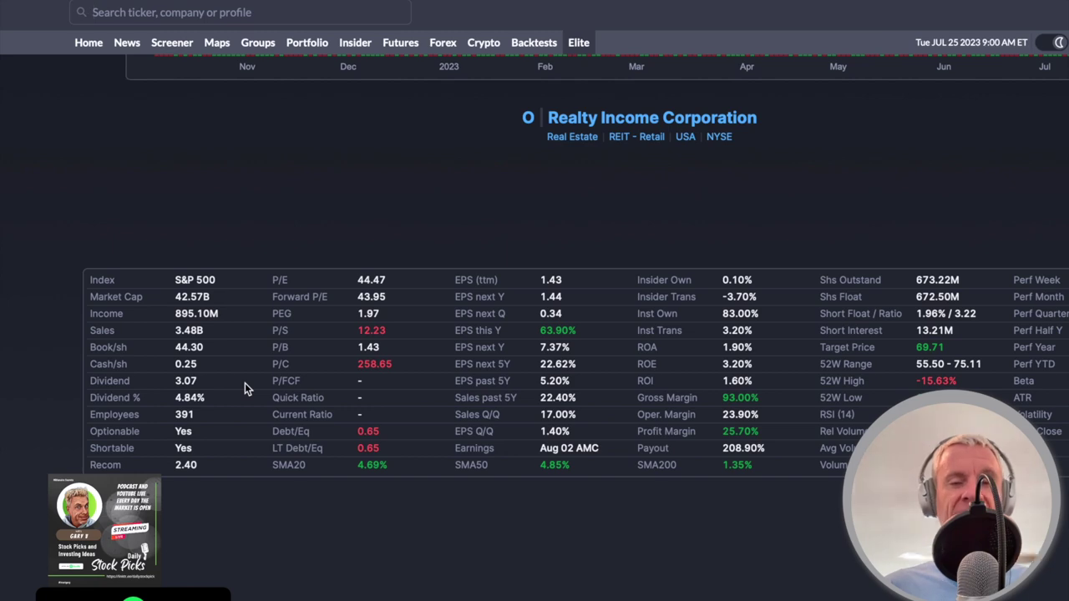
{"action": "scroll", "coordinate": [245, 383], "scroll_direction": "down", "scroll_amount": 10}
{"action": "scroll", "coordinate": [244, 383], "scroll_direction": "down", "scroll_amount": 4}
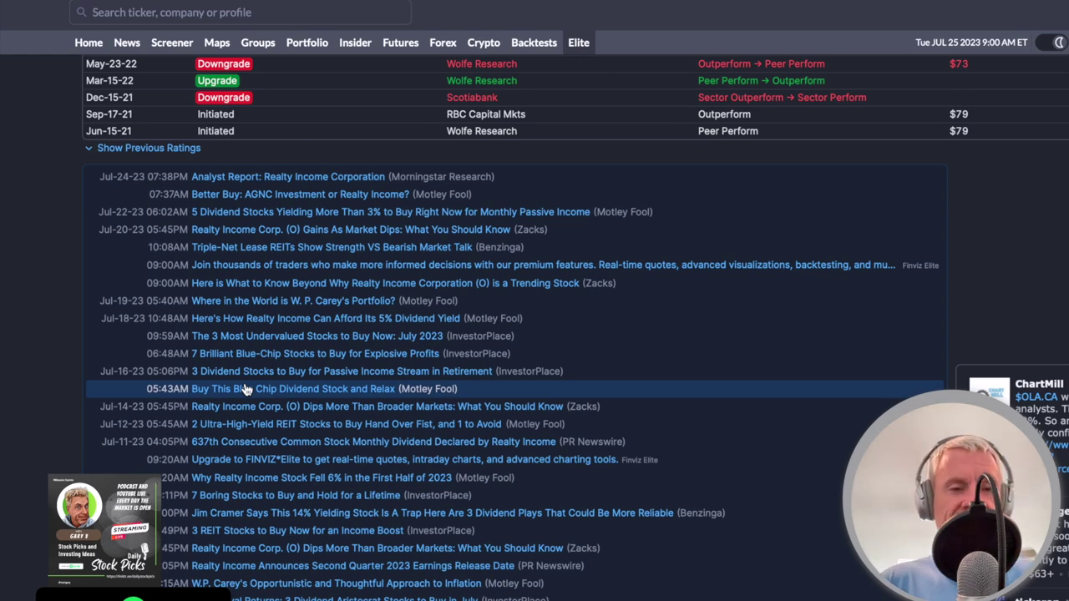
{"action": "scroll", "coordinate": [245, 388], "scroll_direction": "up", "scroll_amount": 20}
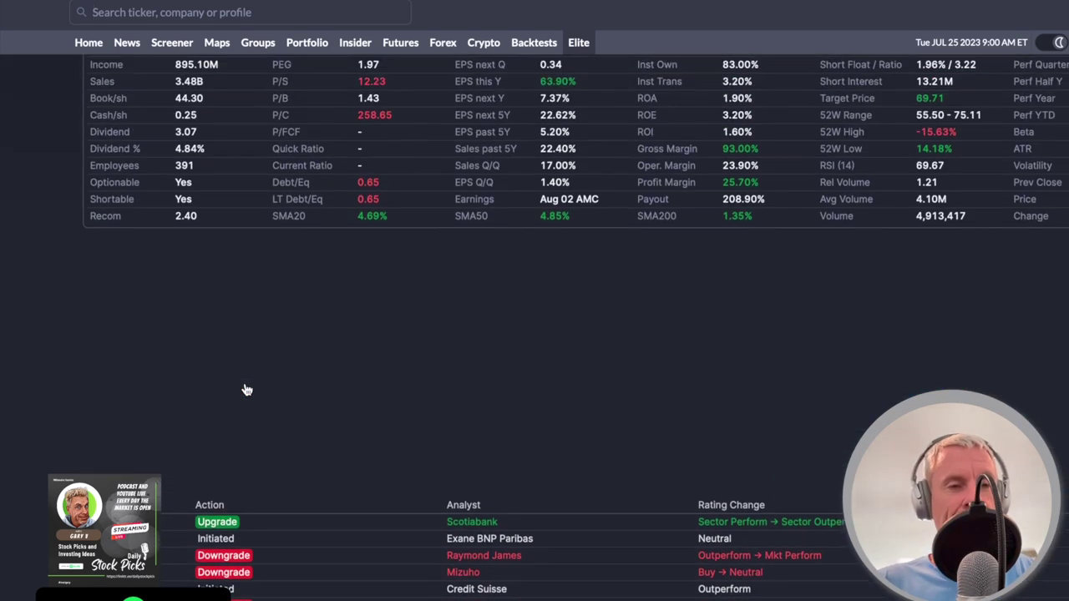
{"action": "scroll", "coordinate": [245, 388], "scroll_direction": "up", "scroll_amount": 3}
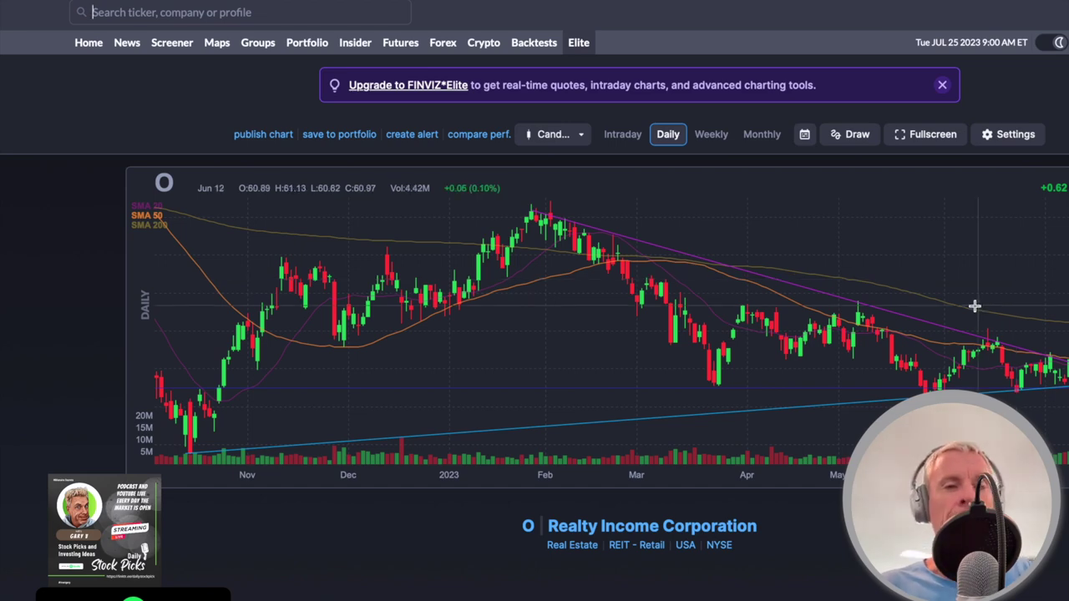
{"action": "scroll", "coordinate": [973, 307], "scroll_direction": "down", "scroll_amount": 3}
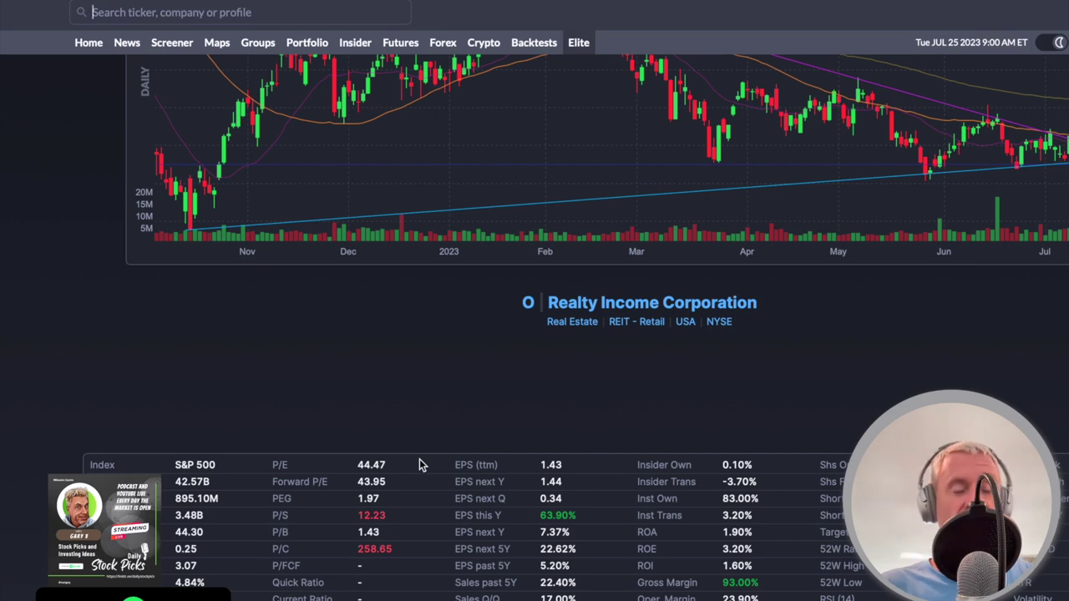
{"action": "scroll", "coordinate": [420, 461], "scroll_direction": "down", "scroll_amount": 6}
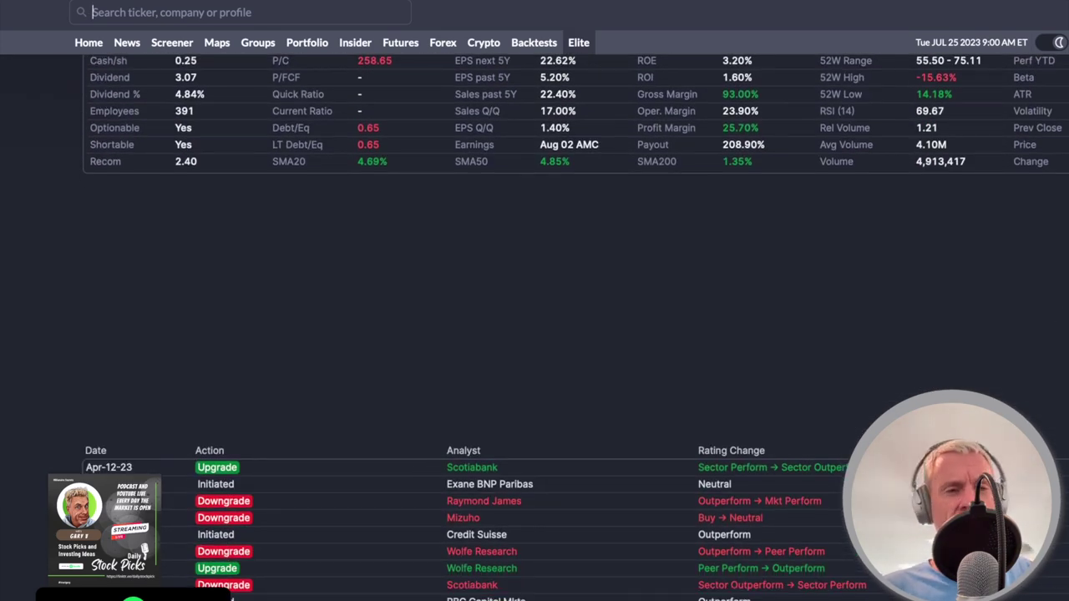
{"action": "scroll", "coordinate": [1049, 334], "scroll_direction": "down", "scroll_amount": 20}
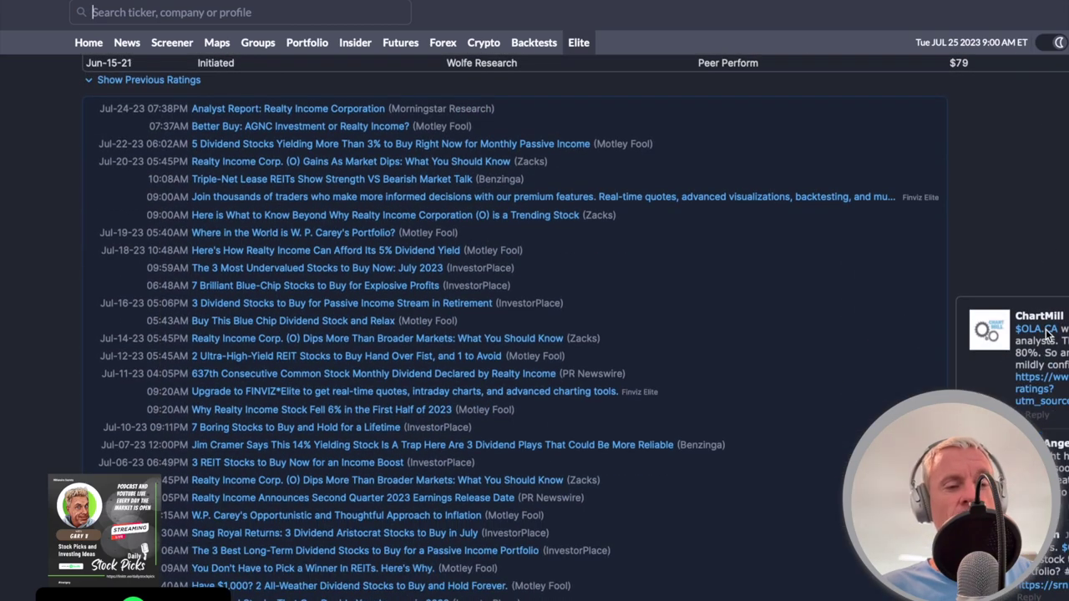
{"action": "scroll", "coordinate": [1049, 334], "scroll_direction": "down", "scroll_amount": 15}
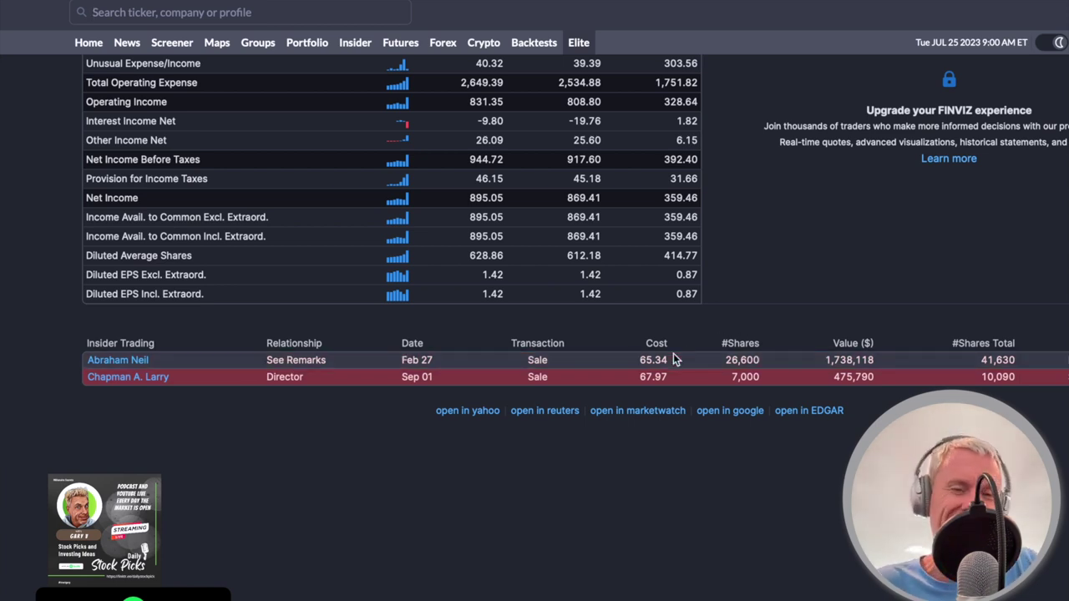
{"action": "scroll", "coordinate": [673, 353], "scroll_direction": "up", "scroll_amount": 20}
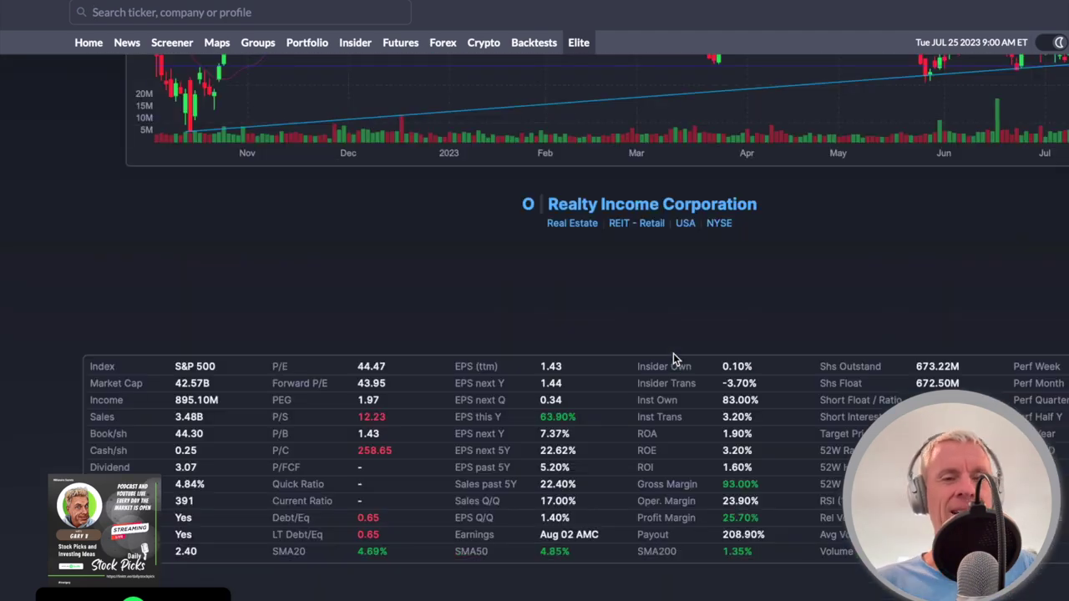
{"action": "scroll", "coordinate": [673, 353], "scroll_direction": "down", "scroll_amount": 1}
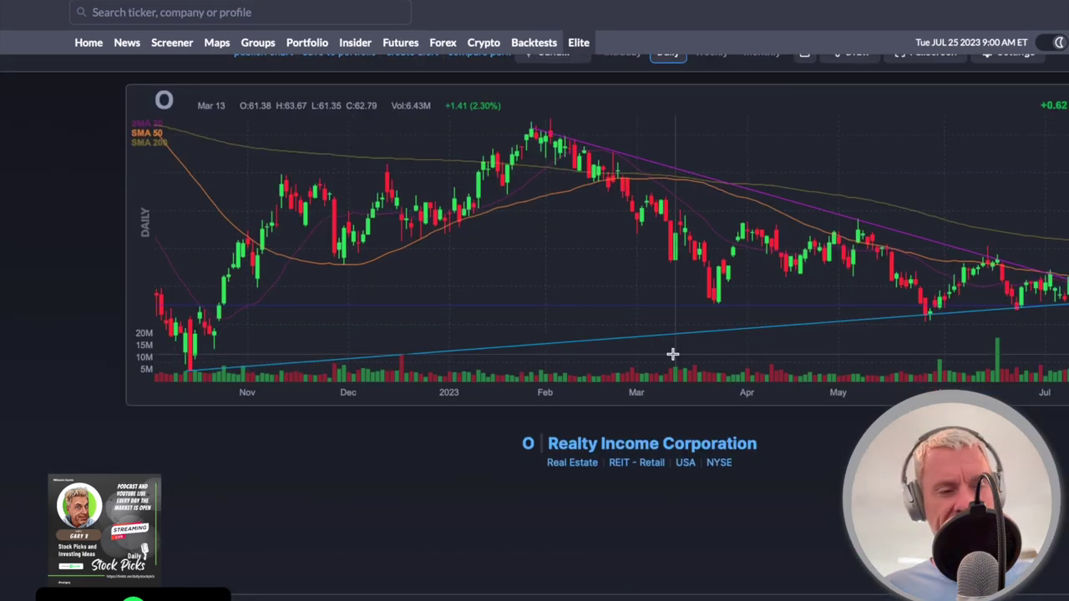
{"action": "scroll", "coordinate": [673, 353], "scroll_direction": "down", "scroll_amount": 5}
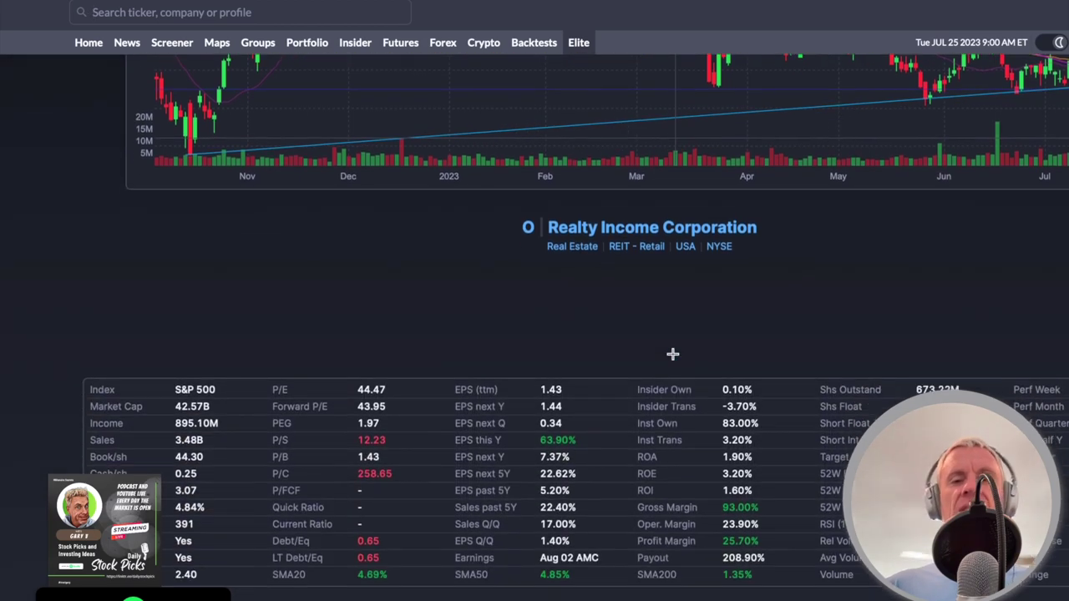
{"action": "scroll", "coordinate": [675, 360], "scroll_direction": "up", "scroll_amount": 6}
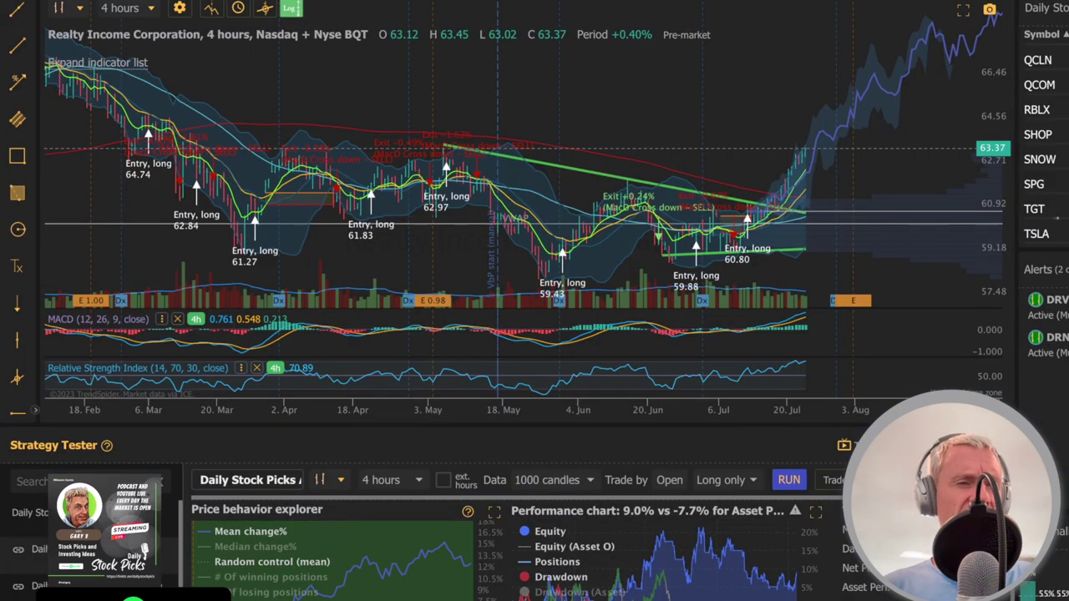
- Load Fortuna Silver Mines (FSM) and zoom out to span December through July
{"action": "type", "text": "FSM"}
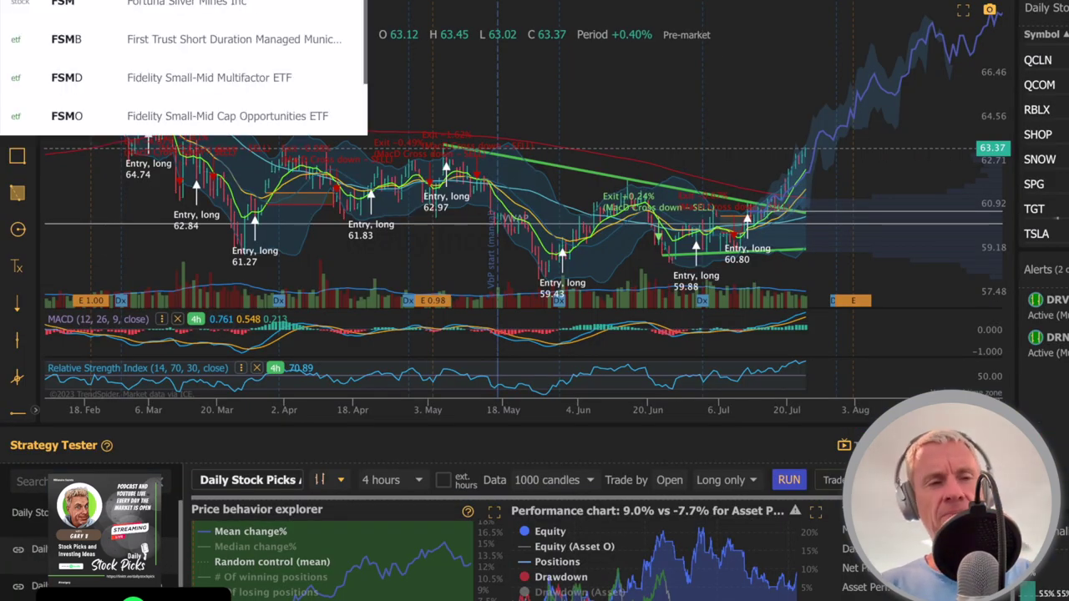
{"action": "key", "text": "Return"}
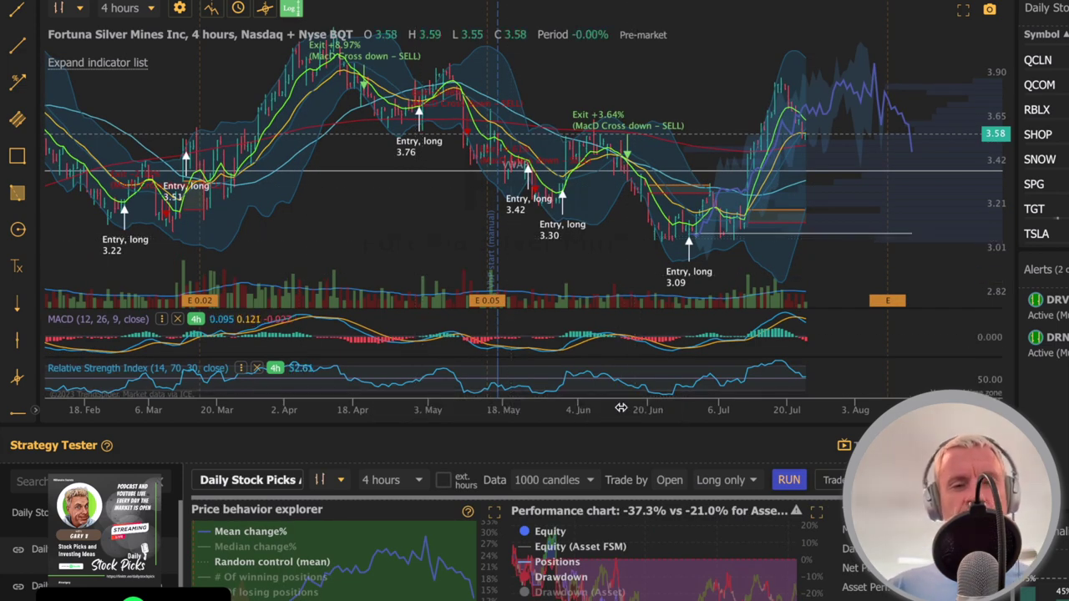
{"action": "mouse_move", "coordinate": [622, 407]}
{"action": "left_mouse_down"}
{"action": "mouse_move", "coordinate": [555, 410]}
{"action": "mouse_move", "coordinate": [628, 409]}
{"action": "left_mouse_up"}
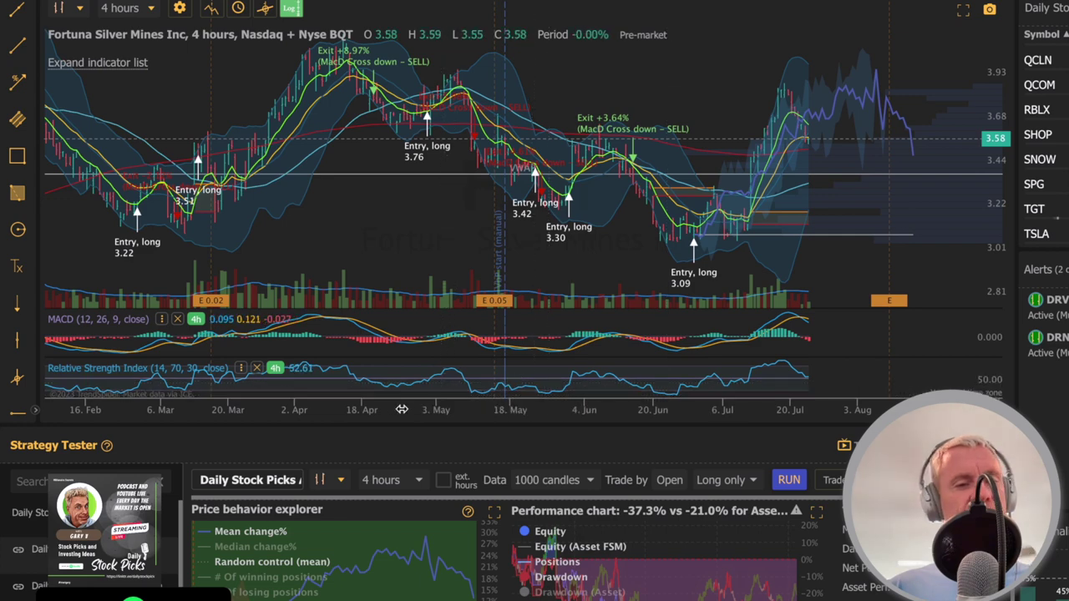
{"action": "scroll", "coordinate": [451, 367], "scroll_direction": "down", "scroll_amount": 3}
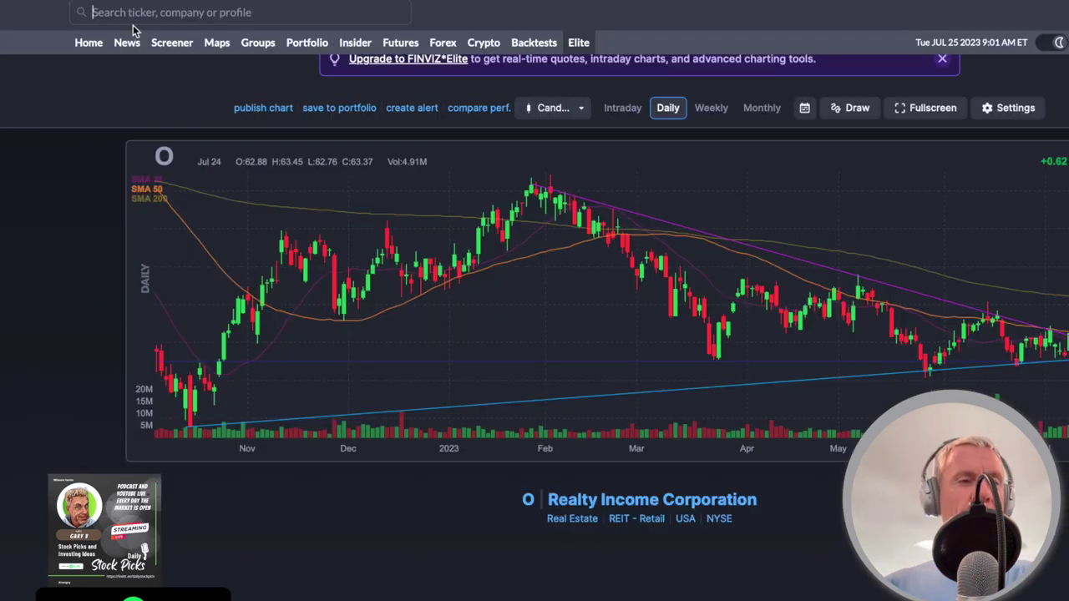
- Open Finviz's FSM quote page and scroll to its fundamentals
{"action": "type", "text": "fsm"}
{"action": "key", "text": "Return"}
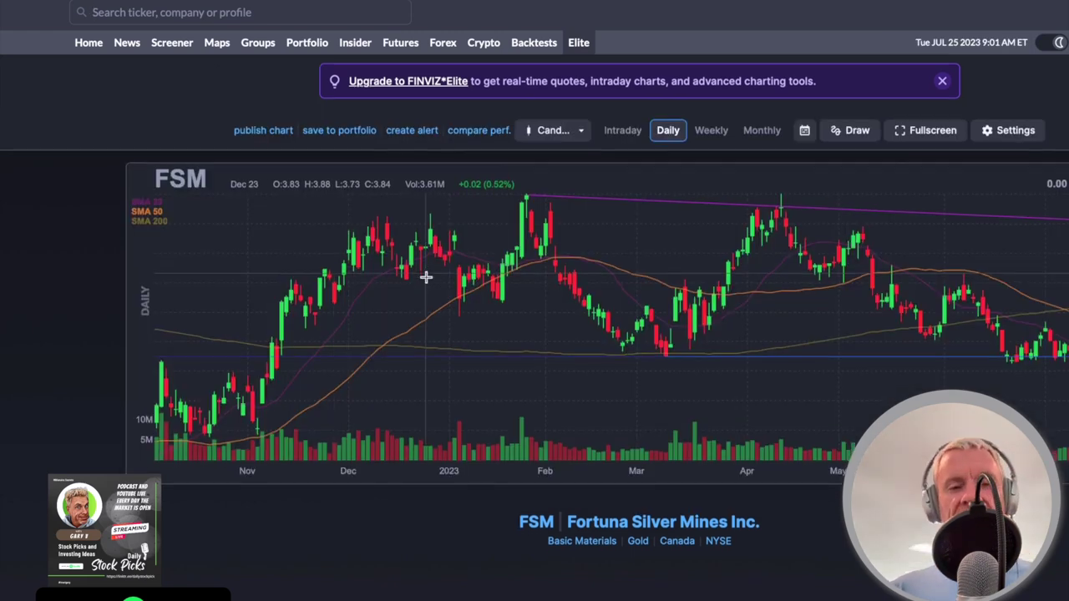
{"action": "scroll", "coordinate": [425, 277], "scroll_direction": "down", "scroll_amount": 2}
{"action": "scroll", "coordinate": [425, 277], "scroll_direction": "down", "scroll_amount": 1}
{"action": "scroll", "coordinate": [426, 277], "scroll_direction": "down", "scroll_amount": 2}
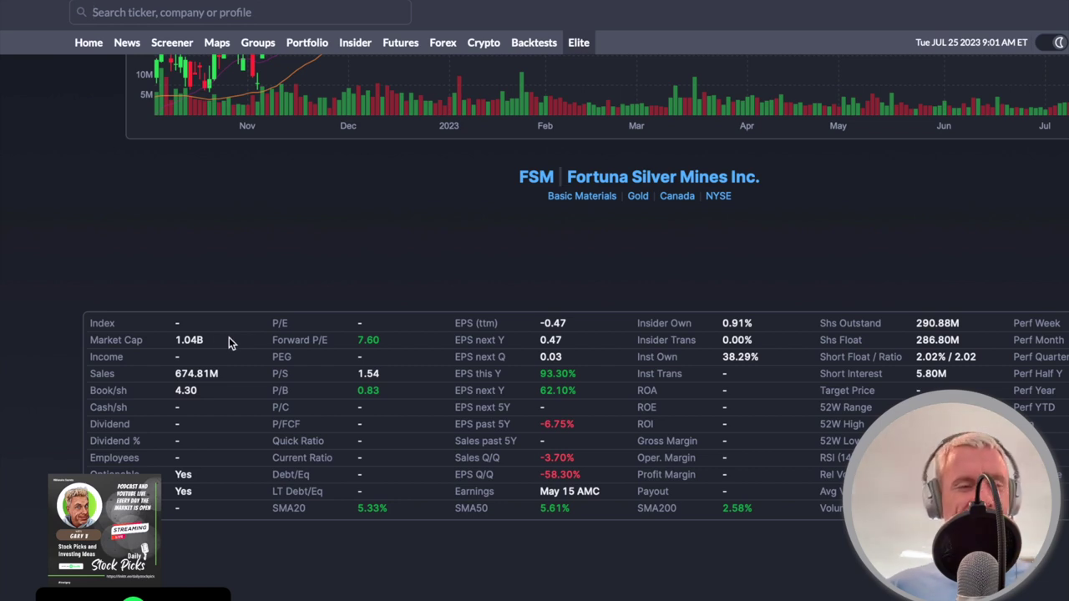
- Review FSM's analyst ratings, glance at the TrendSpider chart, and return to Finviz
{"action": "scroll", "coordinate": [229, 337], "scroll_direction": "down", "scroll_amount": 1}
{"action": "scroll", "coordinate": [229, 338], "scroll_direction": "down", "scroll_amount": 5}
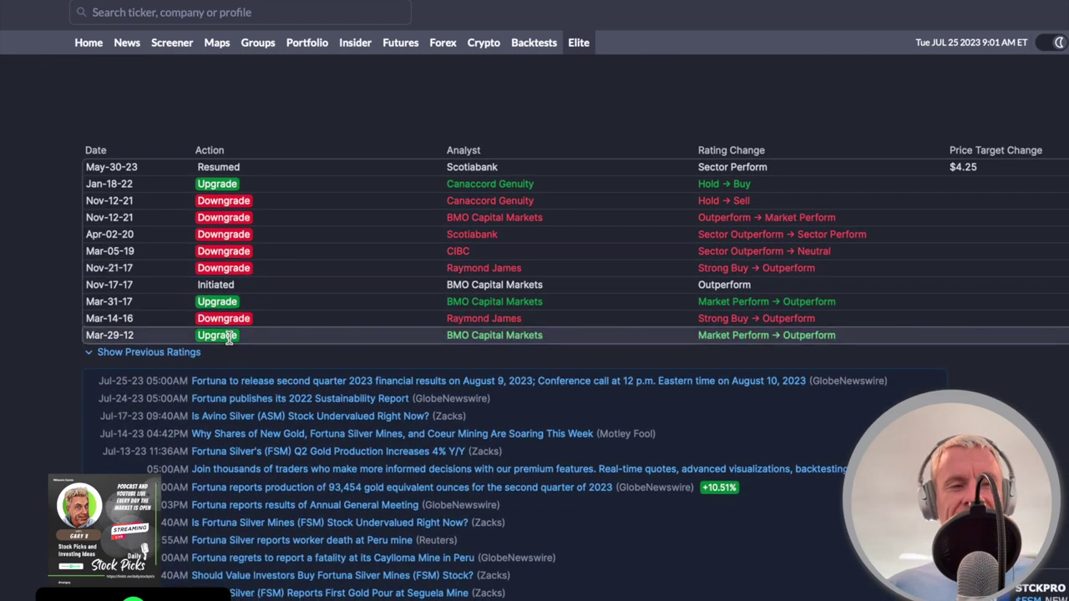
{"action": "scroll", "coordinate": [229, 338], "scroll_direction": "up", "scroll_amount": 6}
{"action": "scroll", "coordinate": [229, 337], "scroll_direction": "down", "scroll_amount": 5}
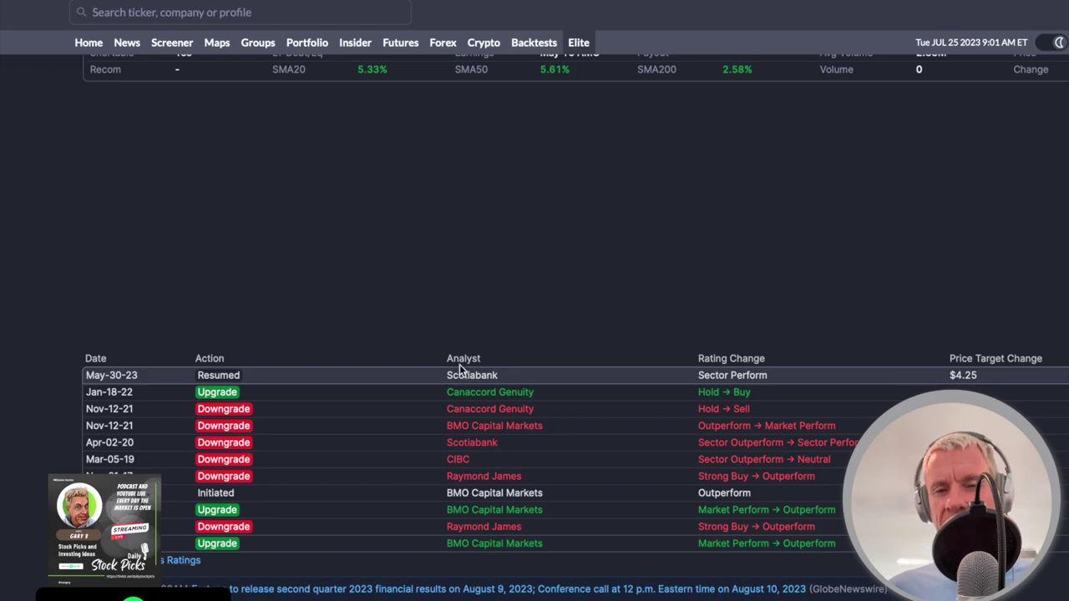
{"action": "key", "text": "alt+Tab"}
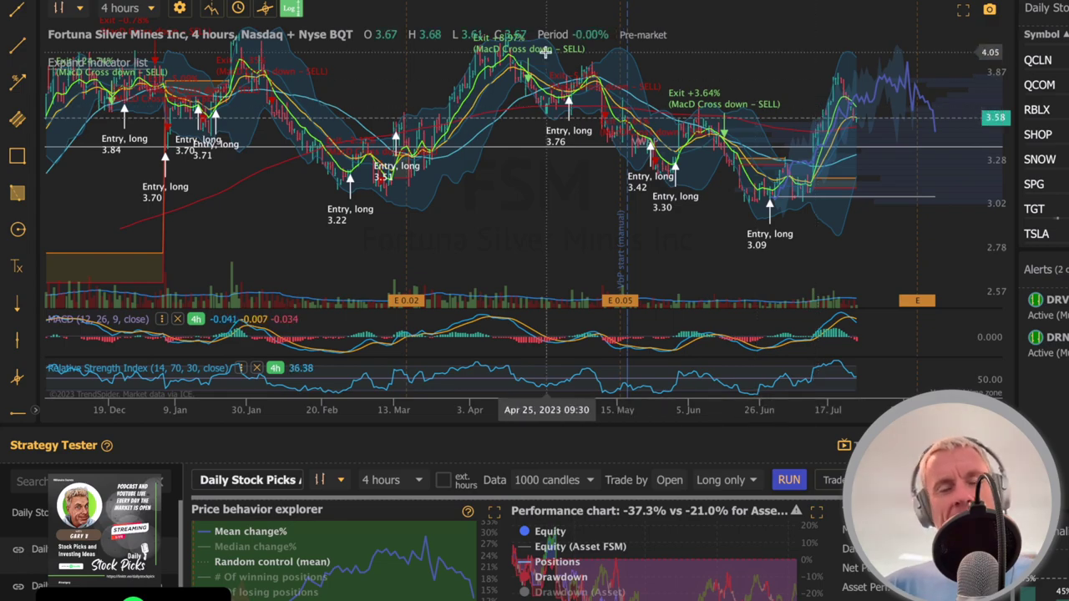
{"action": "key", "text": "alt+Tab"}
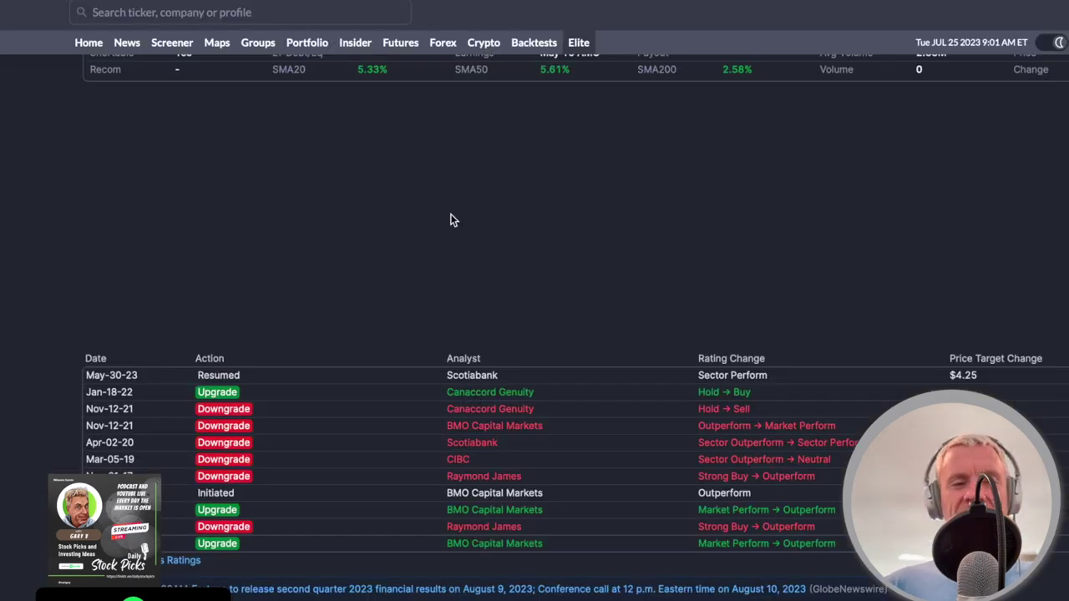
- Scroll through Fortuna Silver's (FSM) Finviz news headlines and back to the top
{"action": "scroll", "coordinate": [449, 220], "scroll_direction": "down", "scroll_amount": 10}
{"action": "scroll", "coordinate": [449, 220], "scroll_direction": "down", "scroll_amount": 15}
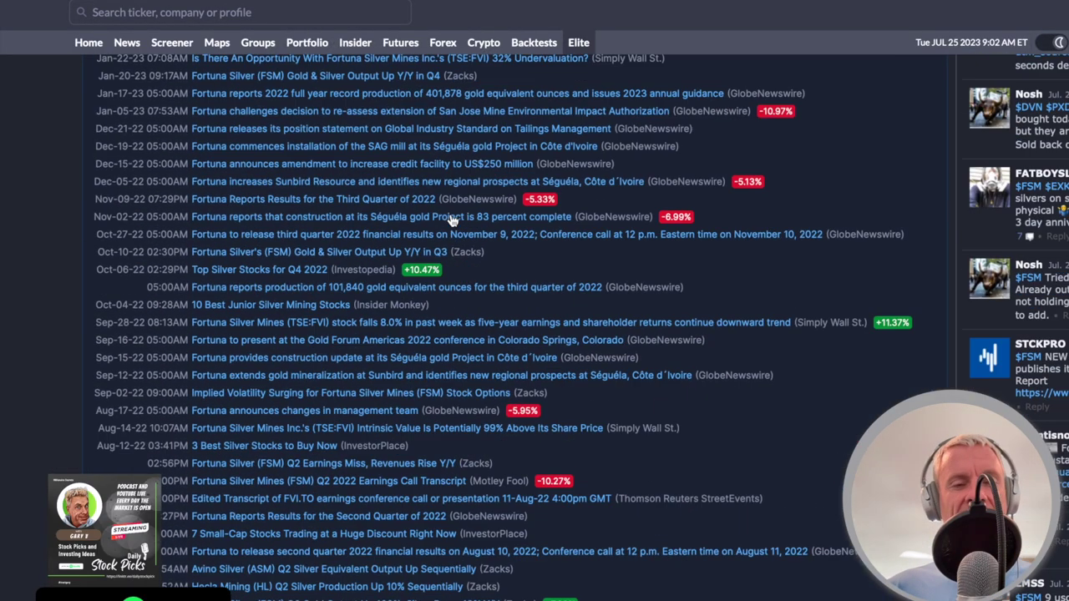
{"action": "scroll", "coordinate": [448, 219], "scroll_direction": "up", "scroll_amount": 20}
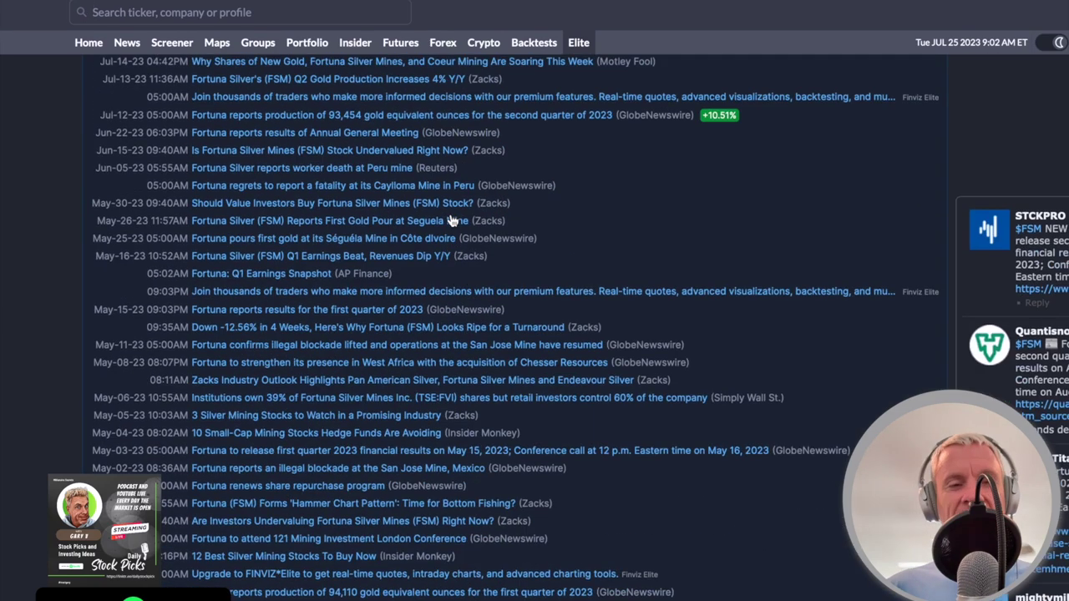
{"action": "scroll", "coordinate": [448, 220], "scroll_direction": "up", "scroll_amount": 5}
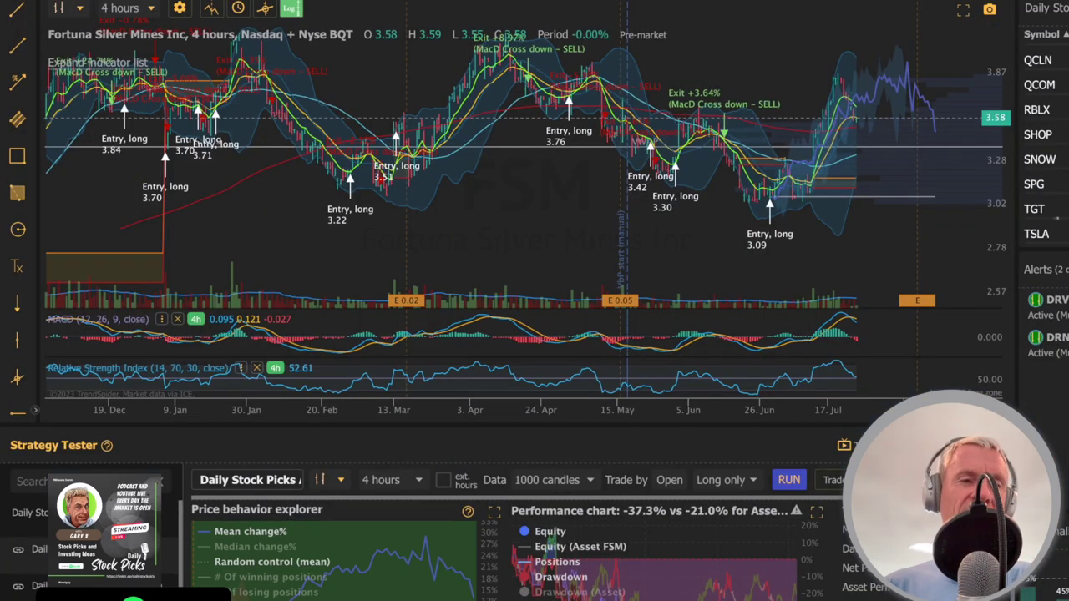
- Load the Cleveland-Cliffs (CLF) 4-hour chart and zoom in on the last few months
{"action": "type", "text": "CLF"}
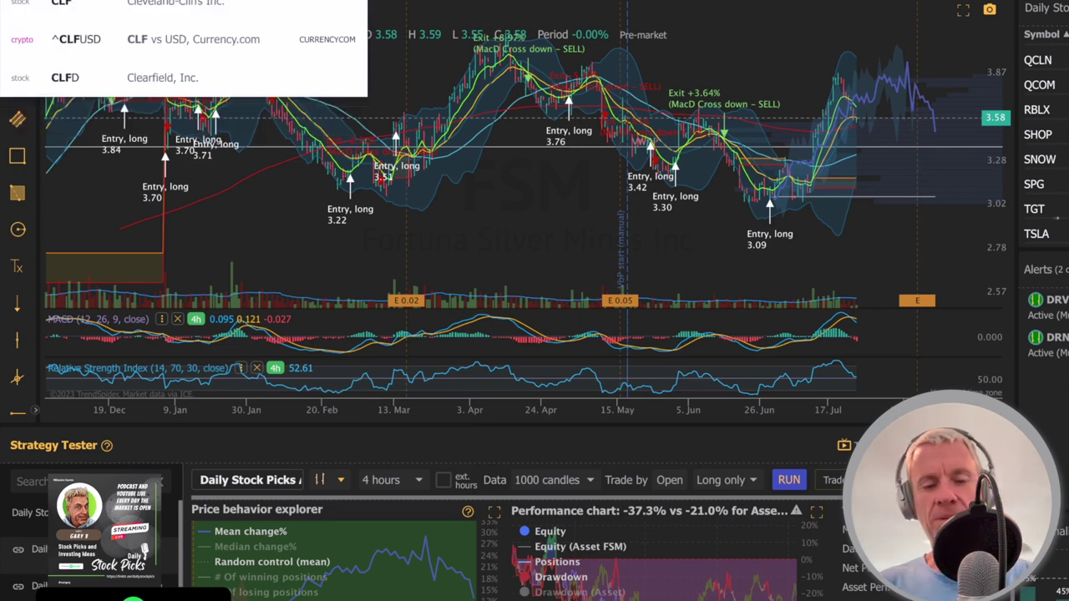
{"action": "key", "text": "Return"}
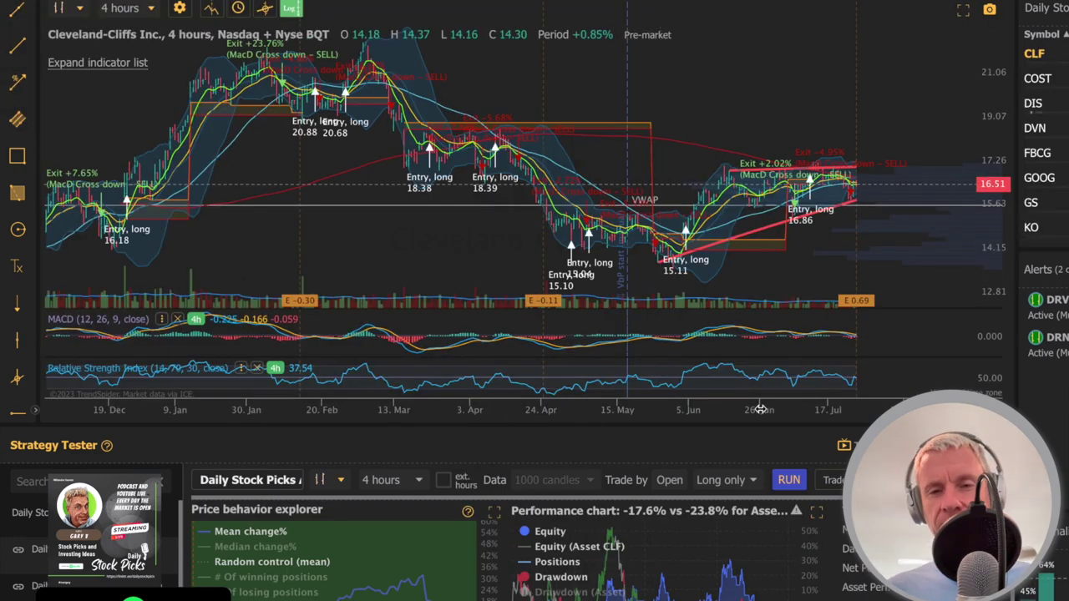
{"action": "left_click_drag", "start_coordinate": [851, 412], "coordinate": [375, 412]}
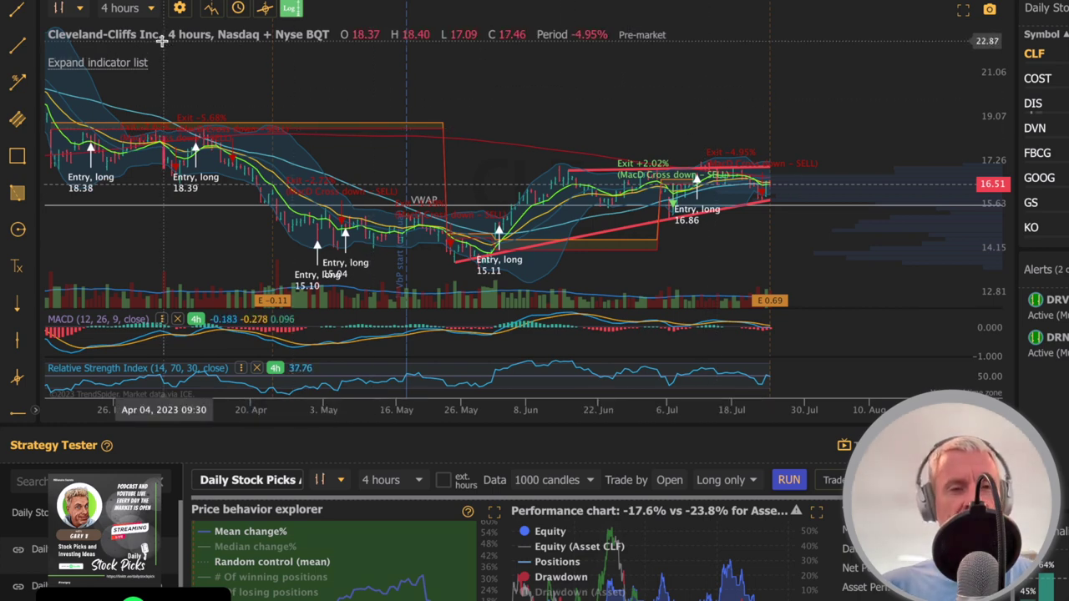
{"action": "left_click", "coordinate": [120, 8]}
- Switch the Cleveland-Cliffs chart from 4 hours to the Weekly timeframe
{"action": "left_click", "coordinate": [151, 198]}
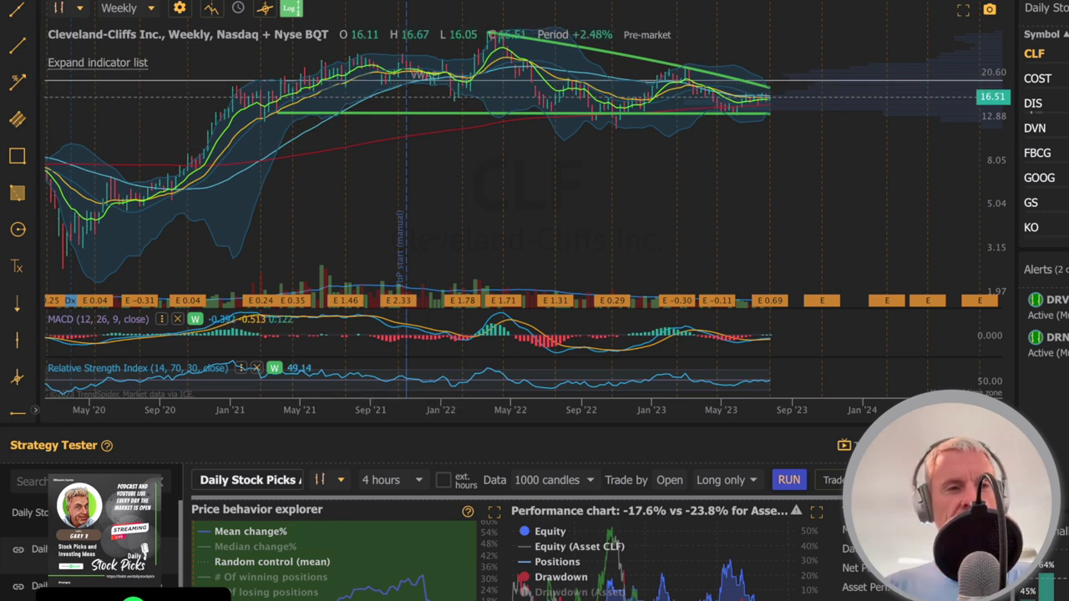
- Load the Boeing (BA) 4-hour chart, adjust its zoom, then switch to Walt Disney (DIS)
{"action": "type", "text": "BA"}
{"action": "key", "text": "Return"}
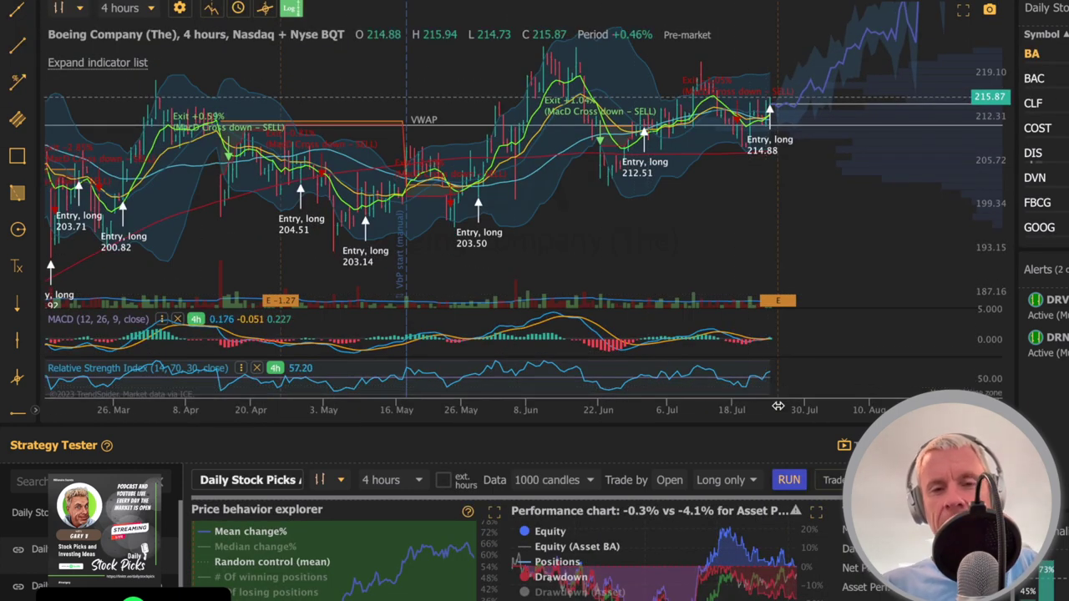
{"action": "scroll", "coordinate": [776, 405], "scroll_direction": "up", "scroll_amount": 3}
{"action": "scroll", "coordinate": [447, 390], "scroll_direction": "down", "scroll_amount": 1}
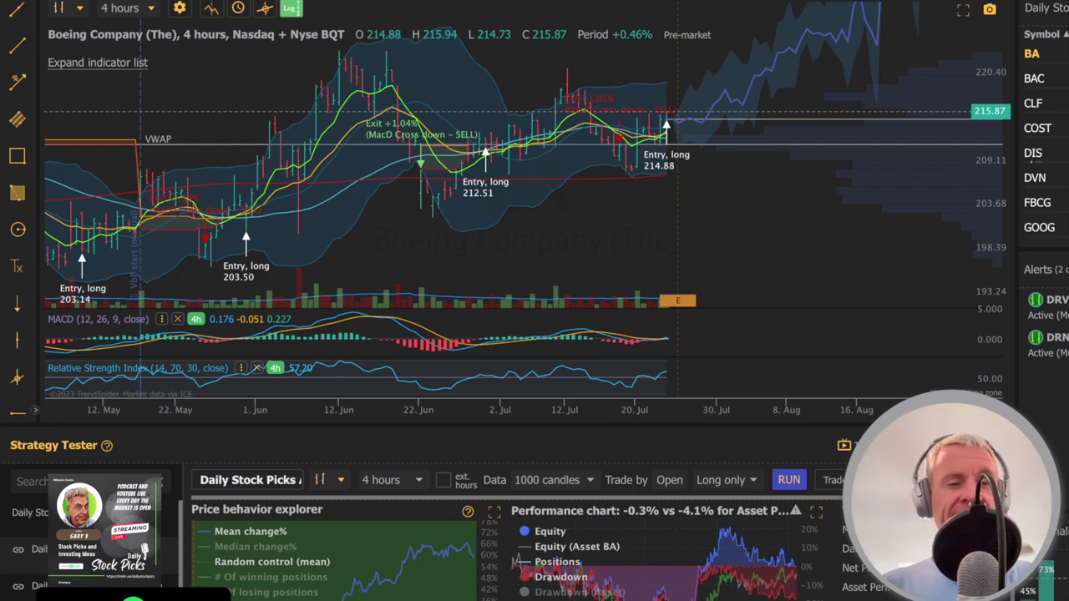
{"action": "left_click", "coordinate": [1034, 152]}
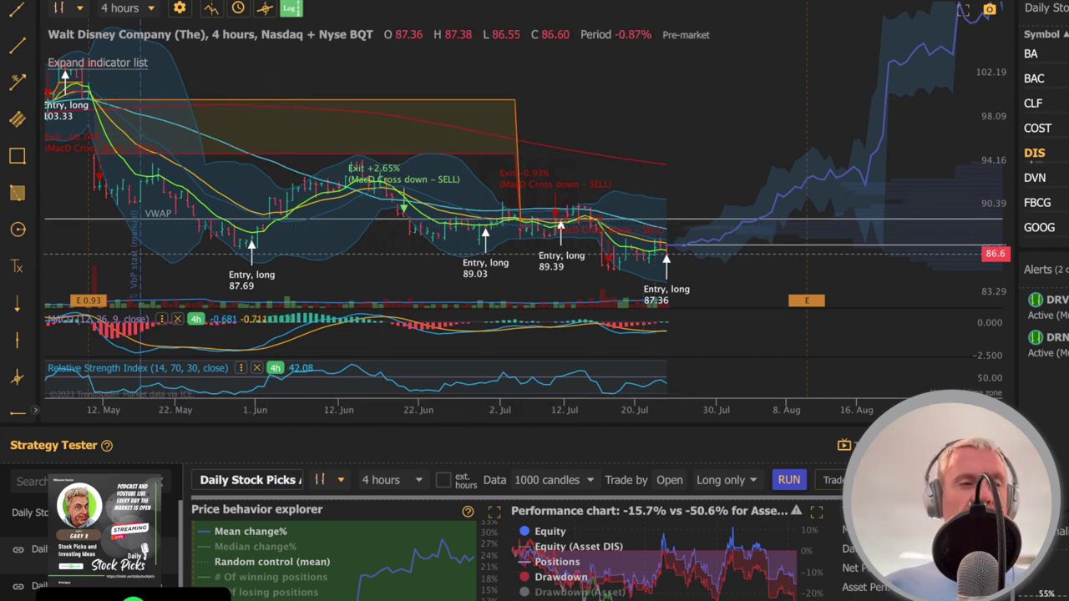
- Load the Chord Energy (CHRD) chart and search Google for Chord Energy in a new tab
{"action": "type", "text": "CHRD"}
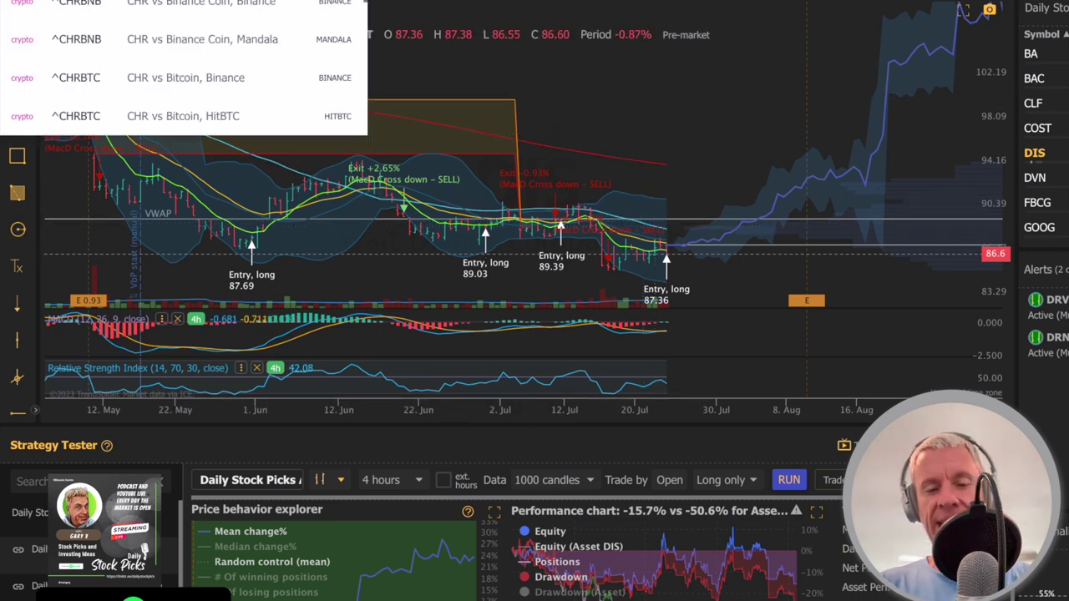
{"action": "key", "text": "Return"}
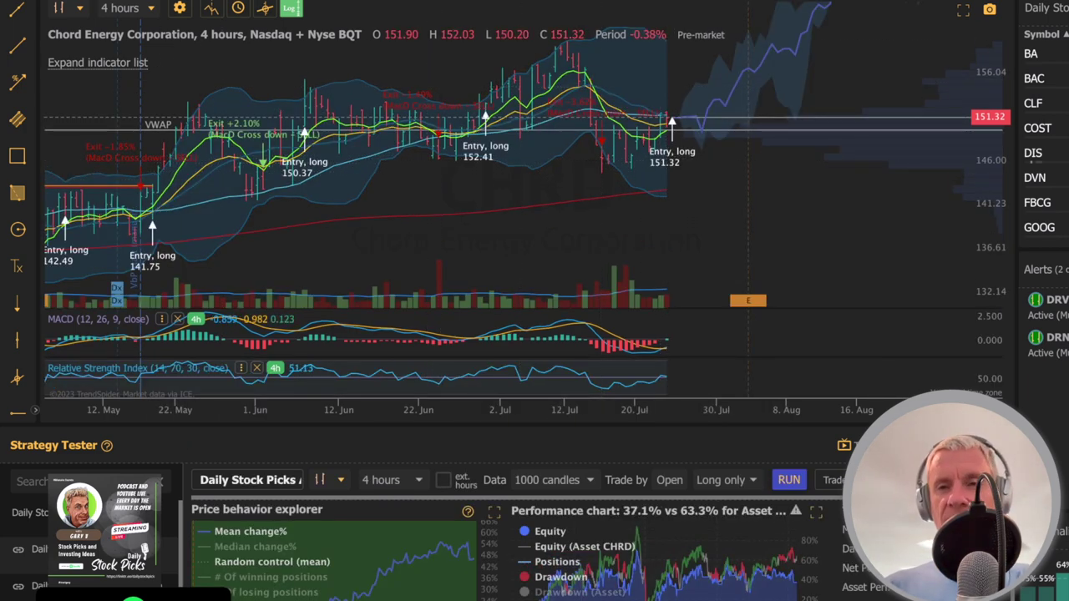
{"action": "key", "text": "super+t"}
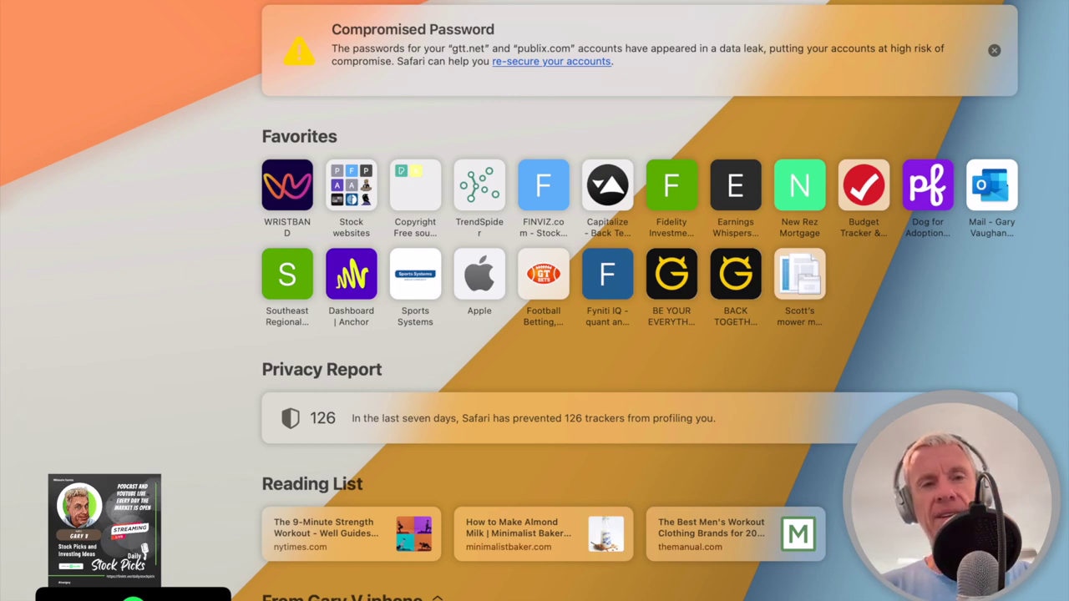
{"action": "key", "text": "Return"}
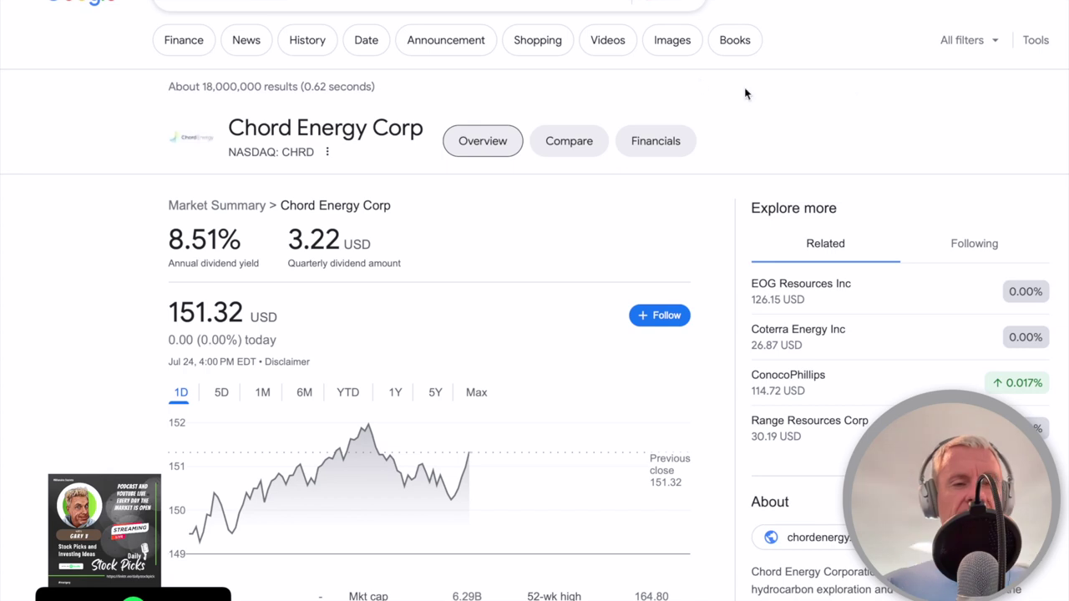
{"action": "key", "text": "ctrl+Tab"}
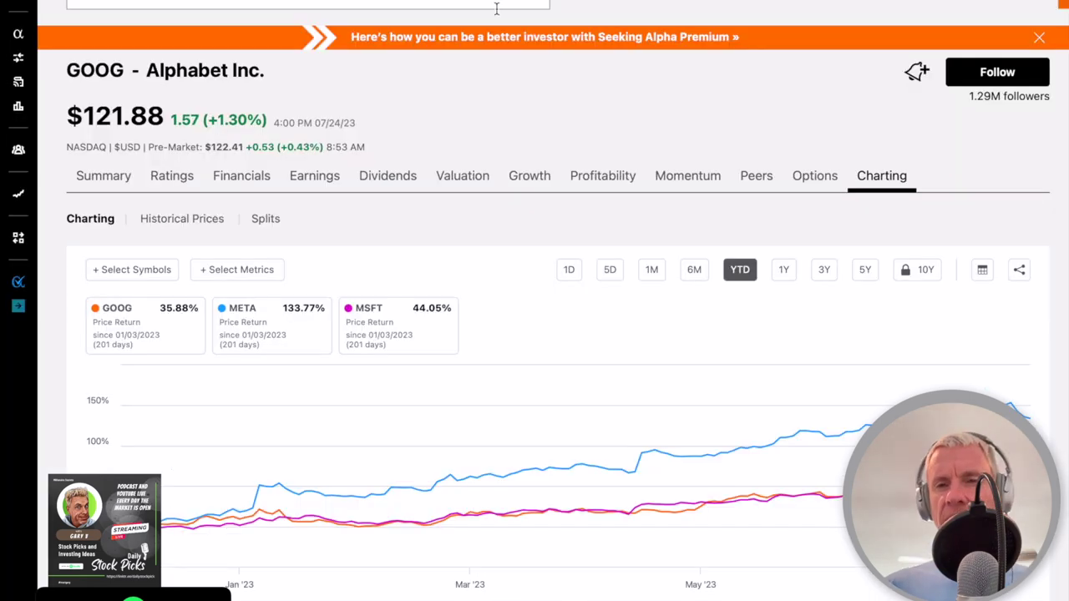
- Search CHRD on Seeking Alpha and open the Chord Energy Corporation page
{"action": "left_click", "coordinate": [378, 3]}
{"action": "type", "text": "chrd"}
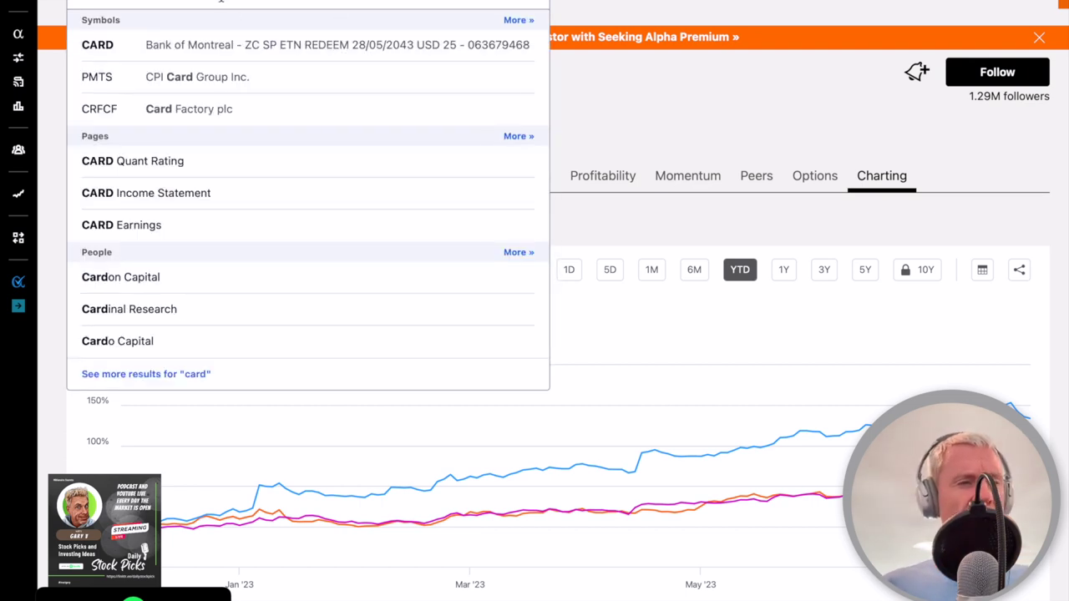
{"action": "key", "text": "BackSpace"}
{"action": "key", "text": "BackSpace"}
{"action": "key", "text": "BackSpace"}
{"action": "type", "text": "hrd"}
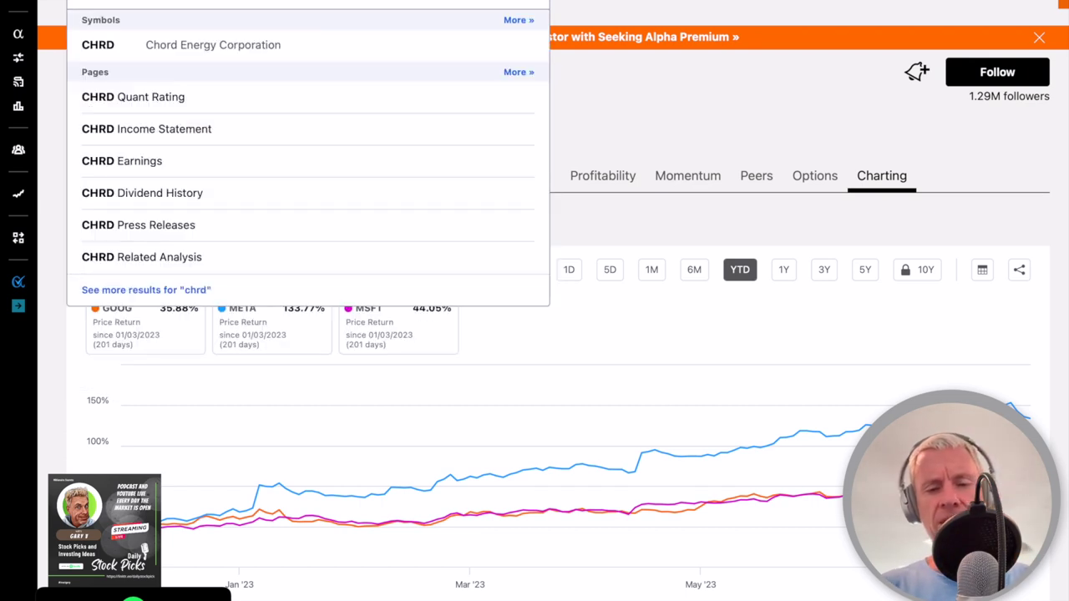
{"action": "left_click", "coordinate": [157, 50]}
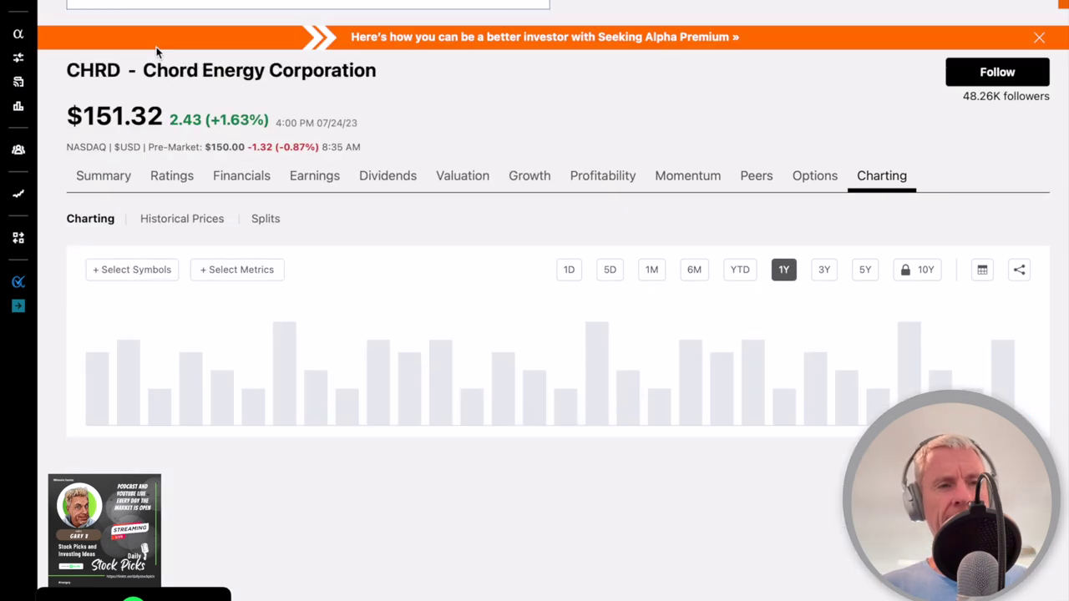
- Open Chord Energy's Dividends > Dividend History and scroll through the payouts
{"action": "left_click", "coordinate": [364, 175]}
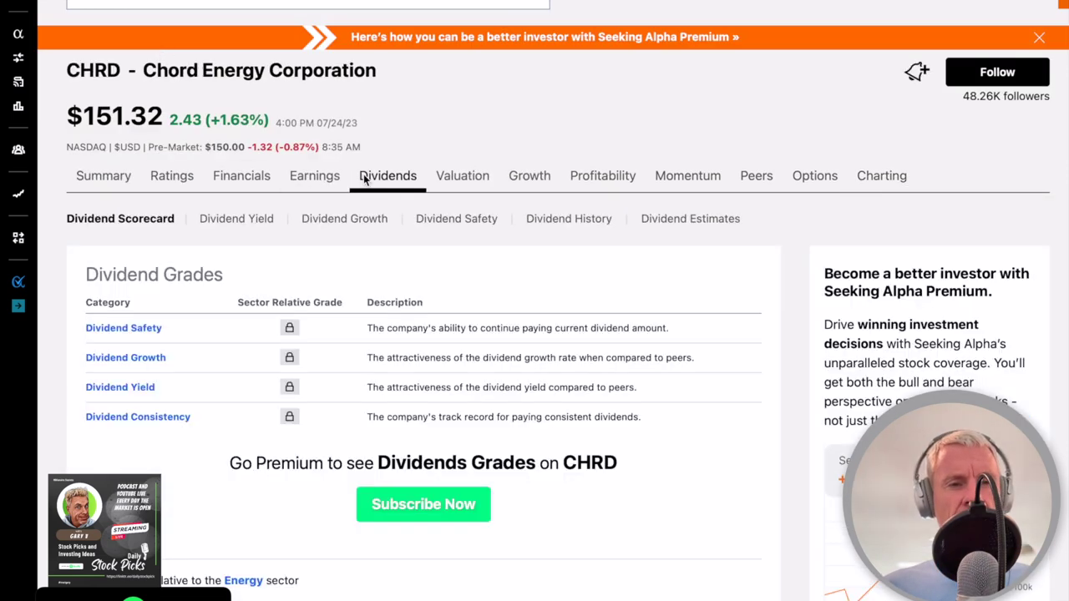
{"action": "left_click", "coordinate": [561, 219]}
{"action": "scroll", "coordinate": [468, 362], "scroll_direction": "down", "scroll_amount": 5}
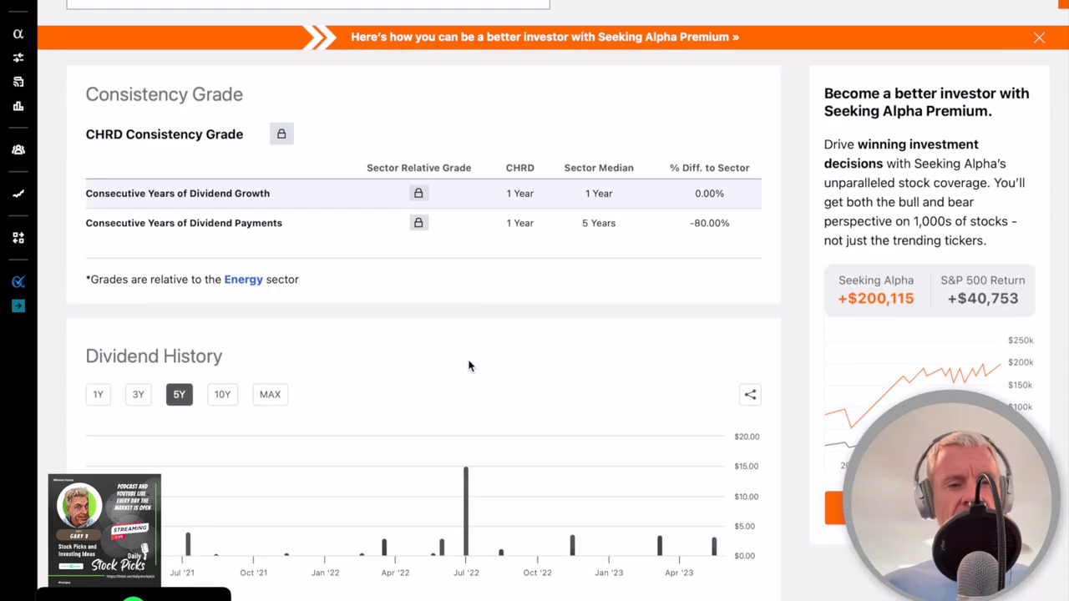
{"action": "scroll", "coordinate": [468, 365], "scroll_direction": "down", "scroll_amount": 8}
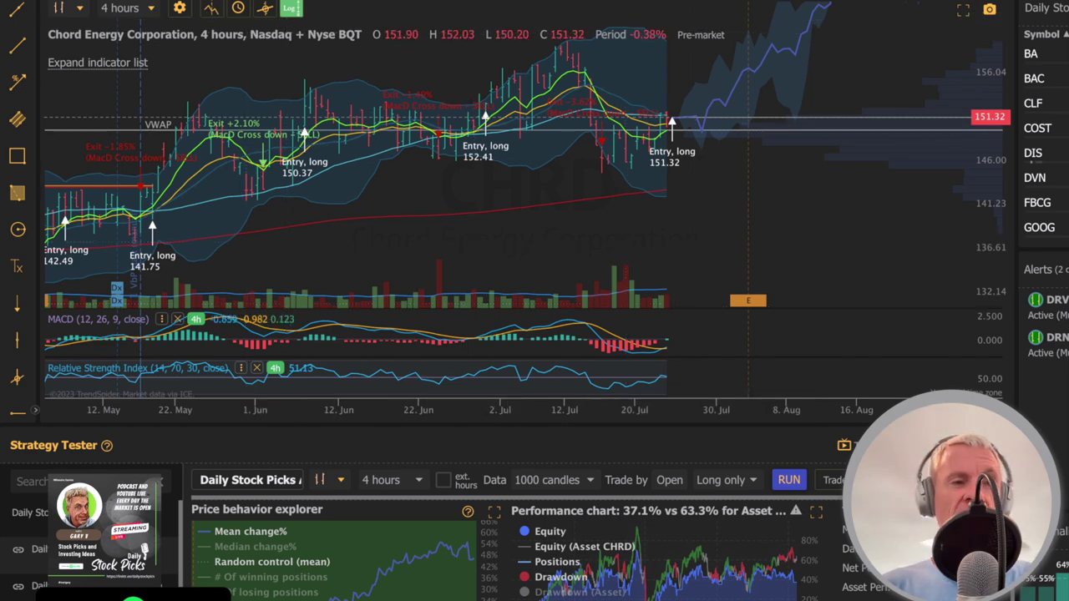
- Load the Vanguard Real Estate ETF (VNQ) chart, then the XLRE chart
{"action": "type", "text": "VNQ"}
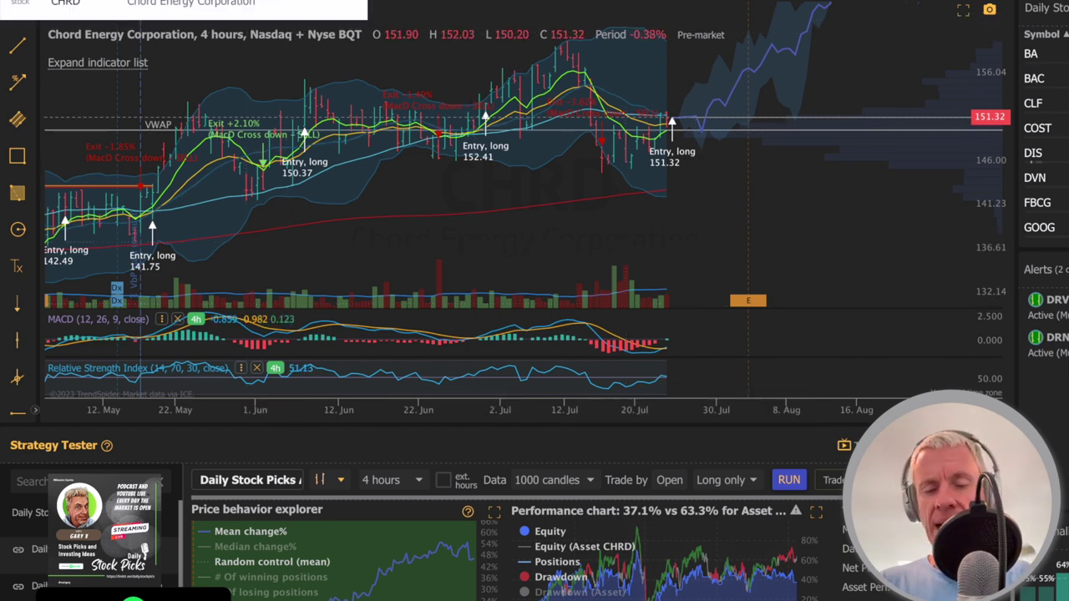
{"action": "key", "text": "Return"}
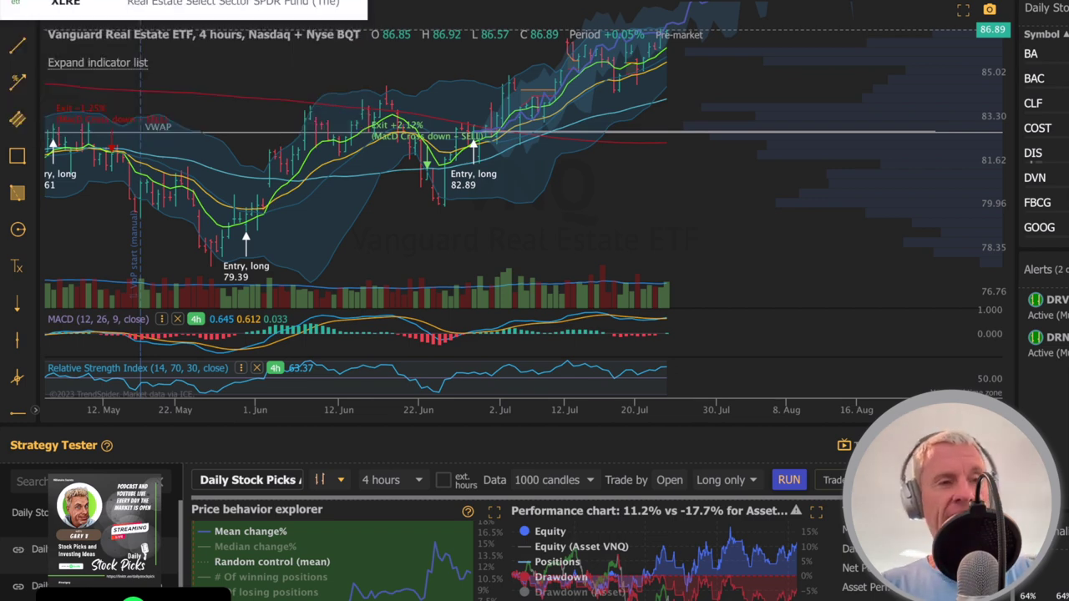
{"action": "key", "text": "Return"}
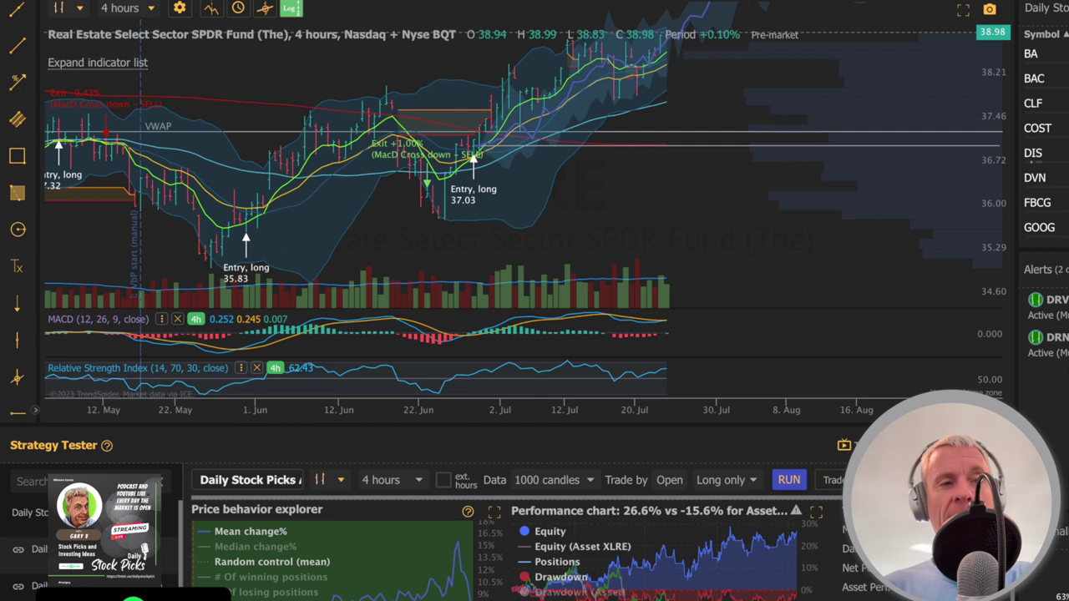
- Load the PDD, NIO and KWEB 4-hour charts in turn
{"action": "type", "text": "PDD"}
{"action": "key", "text": "Return"}
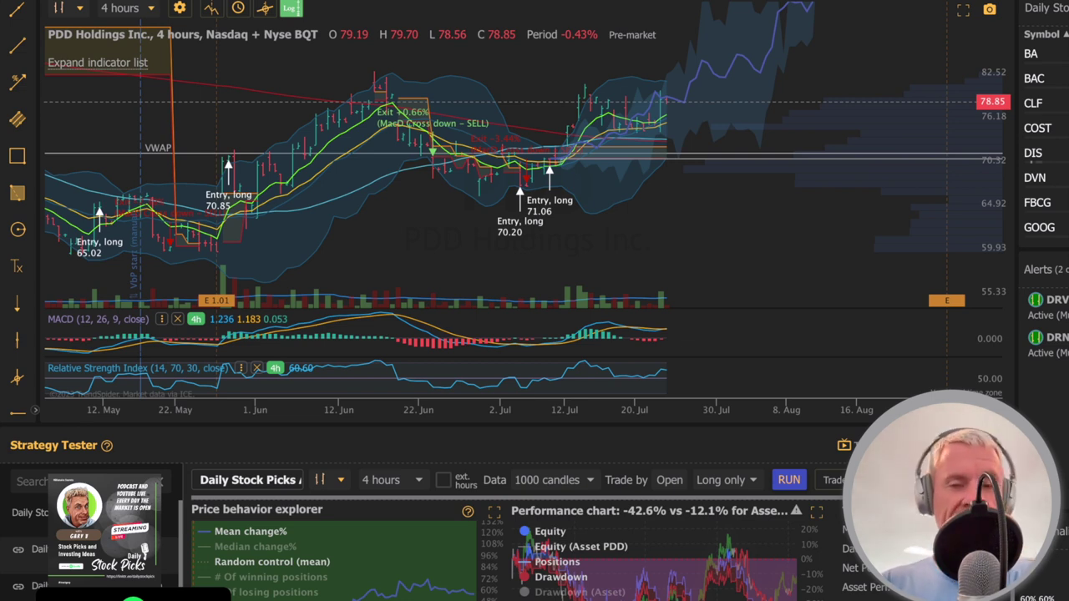
{"action": "type", "text": "NIO"}
{"action": "key", "text": "Return"}
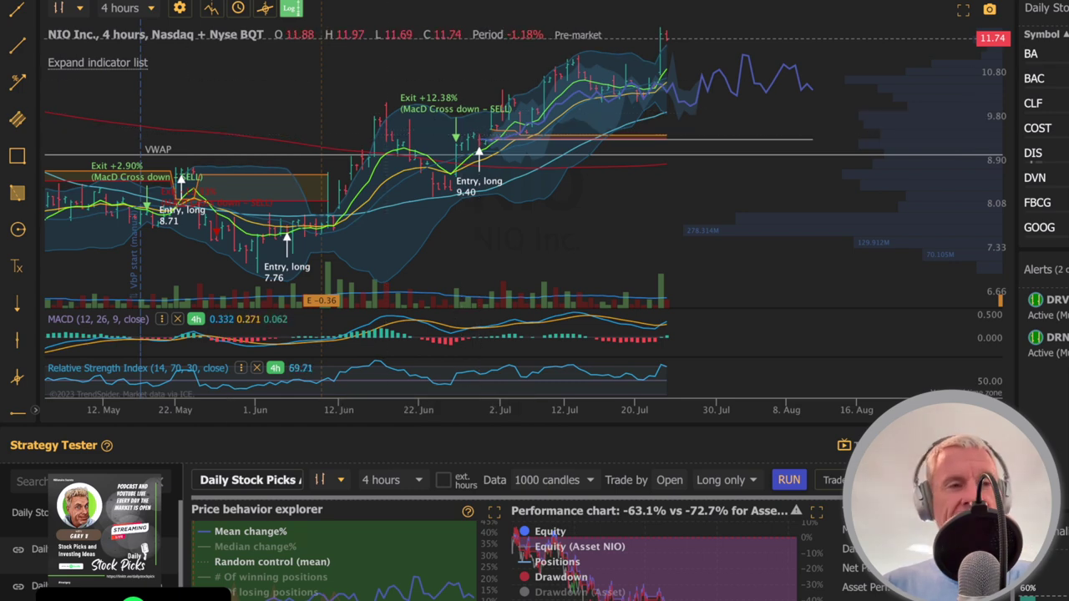
{"action": "type", "text": "KWEB"}
{"action": "key", "text": "Return"}
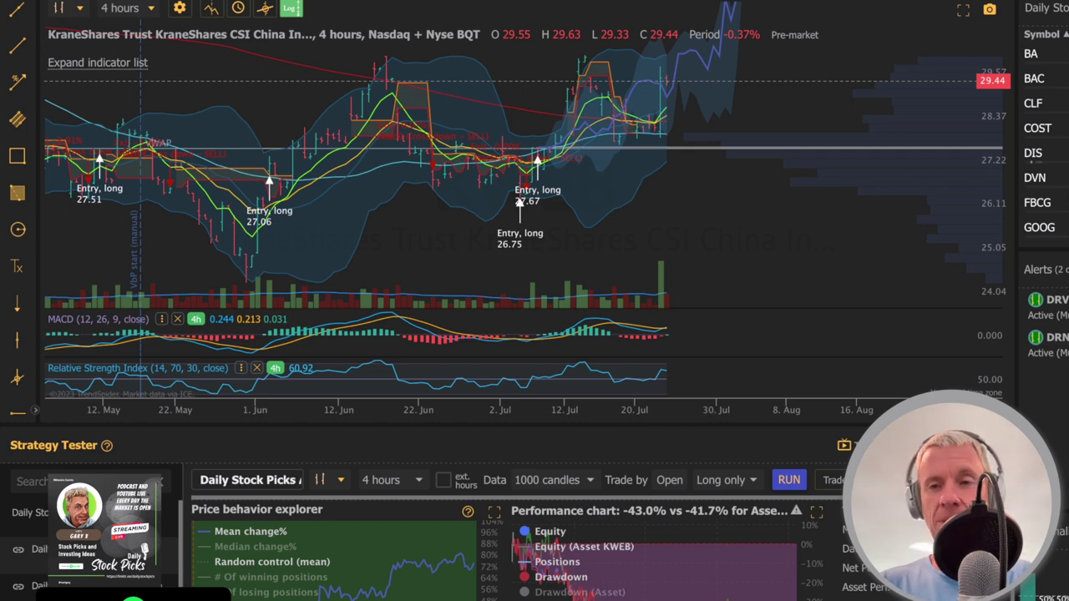
{"action": "type", "text": "XPEV"}
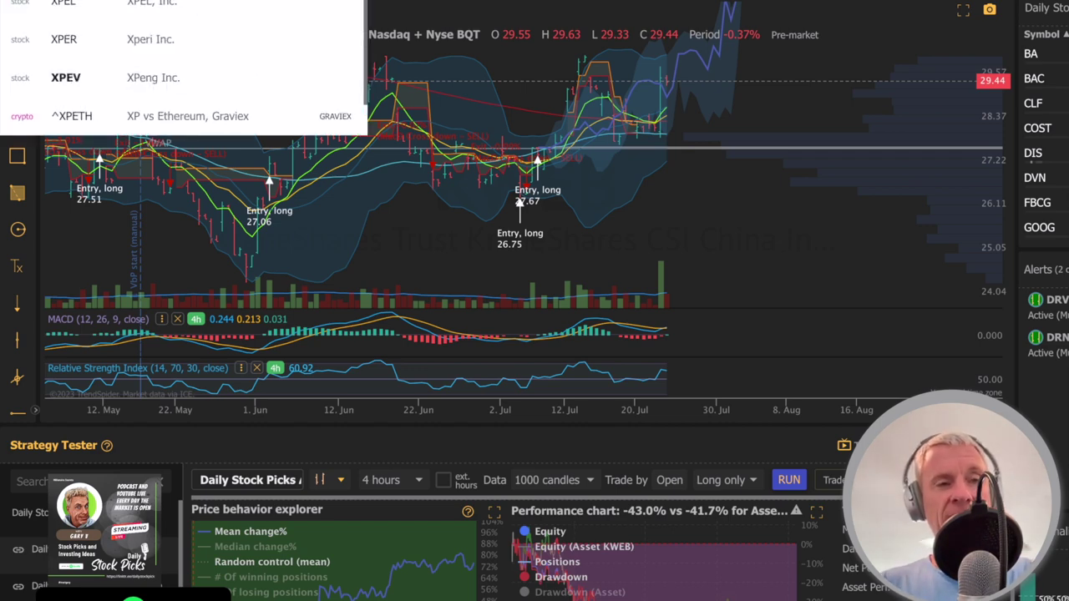
- Load XPeng (XPEV), then the Sabre Corporation (SABR) 4-hour chart
{"action": "key", "text": "Return"}
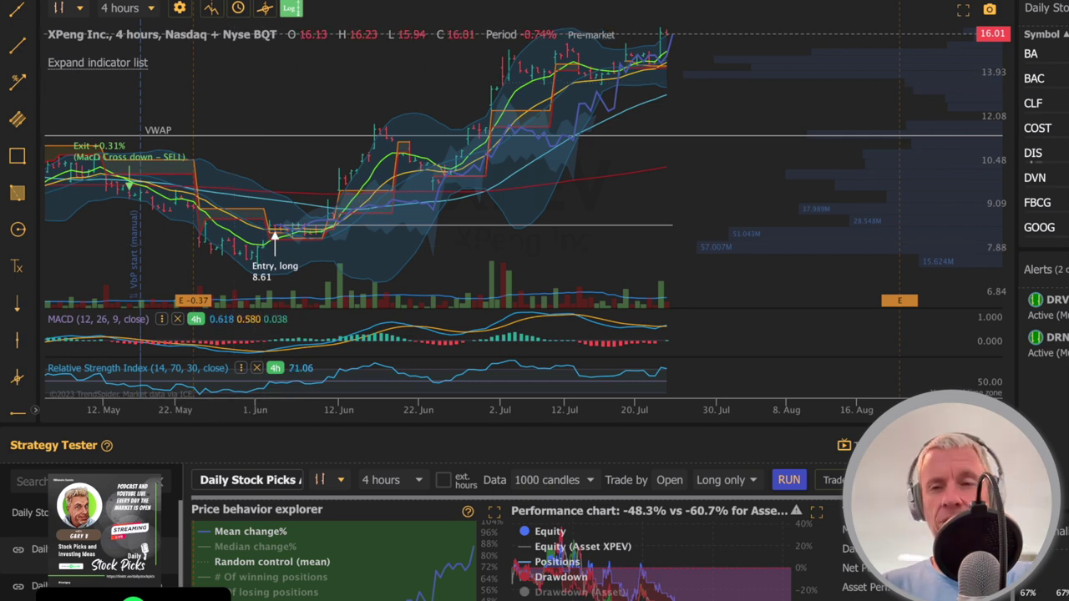
{"action": "type", "text": "SABR"}
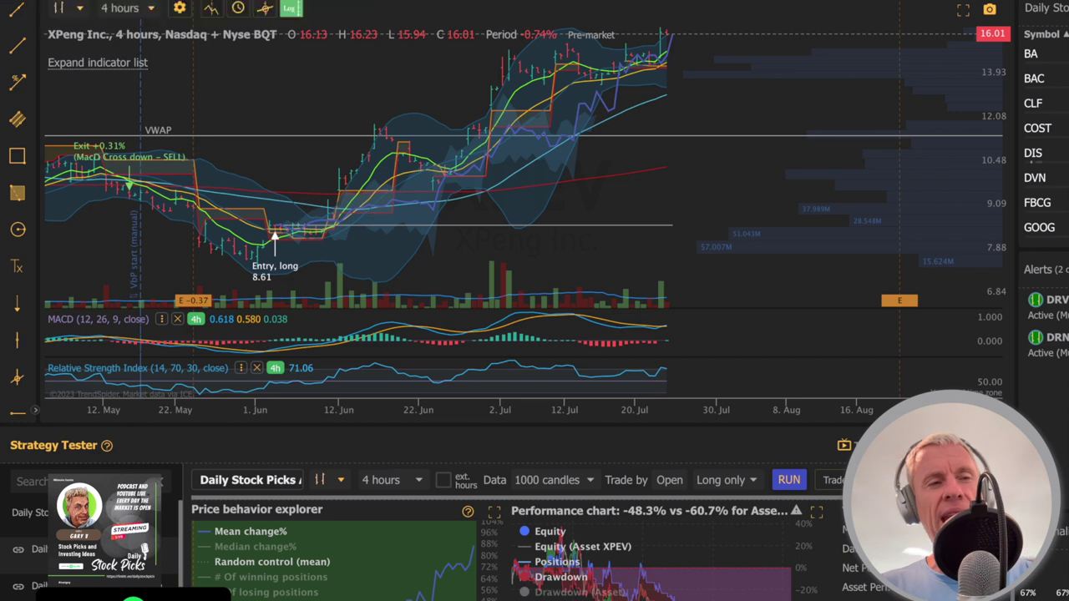
{"action": "key", "text": "Return"}
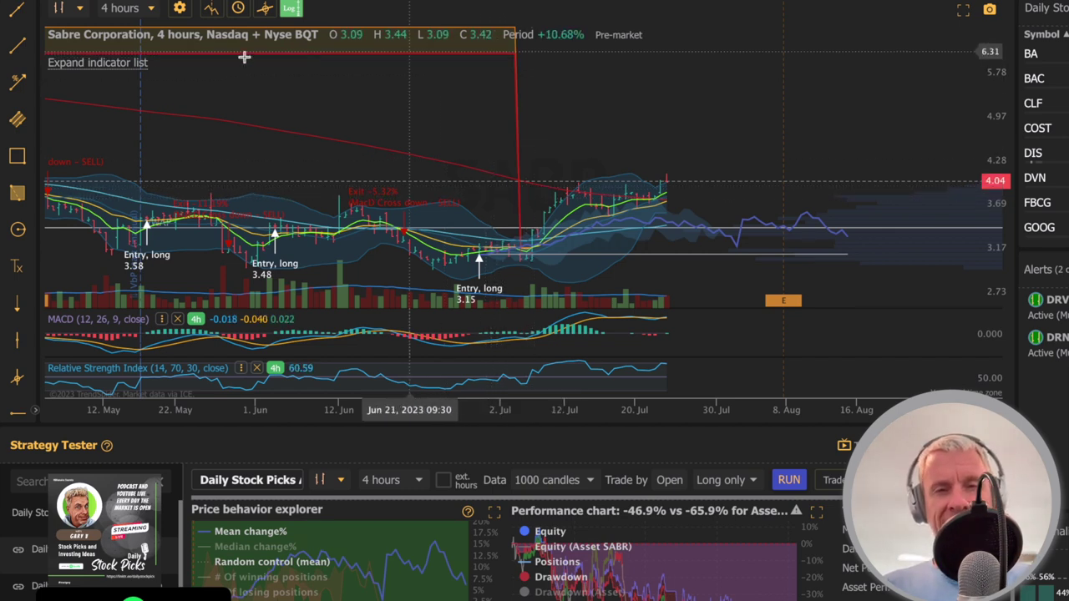
- View Sabre on the Weekly interval, then load Alibaba's (BABA) chart
{"action": "left_click", "coordinate": [134, 8]}
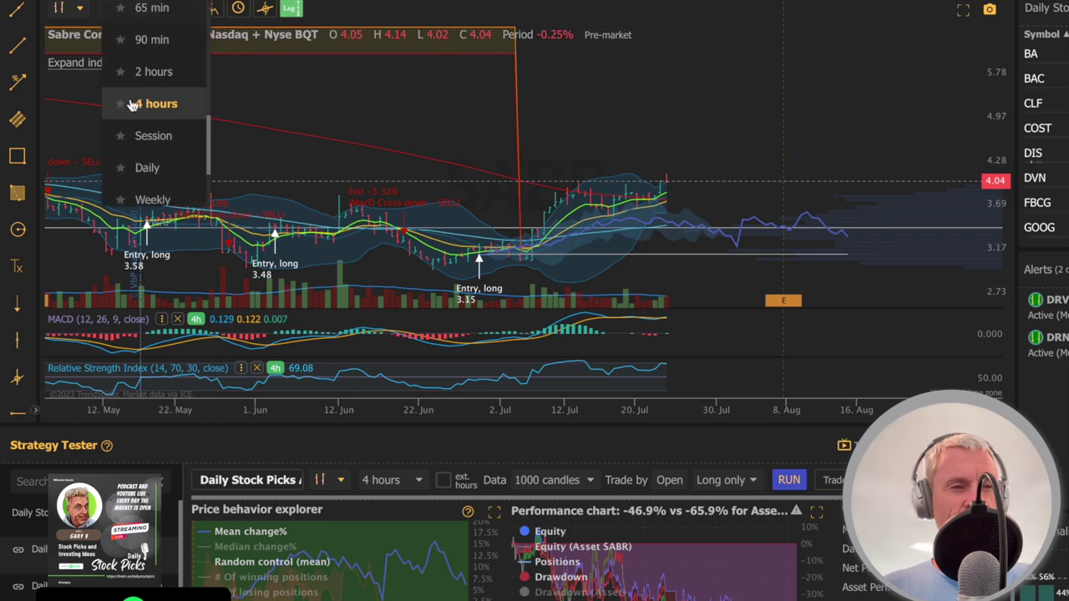
{"action": "left_click", "coordinate": [151, 199]}
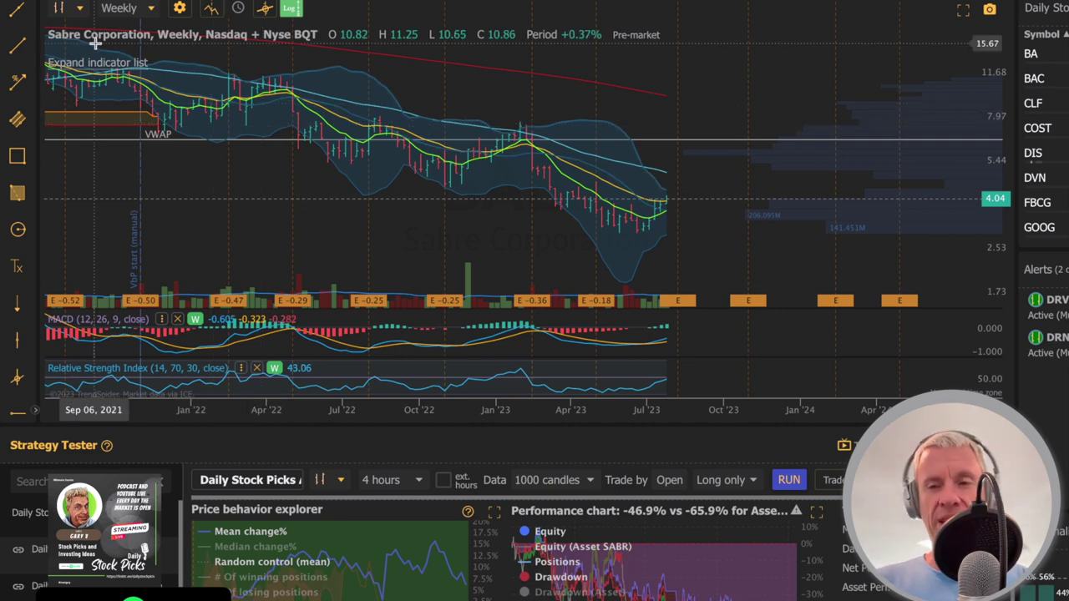
{"action": "type", "text": "BABA"}
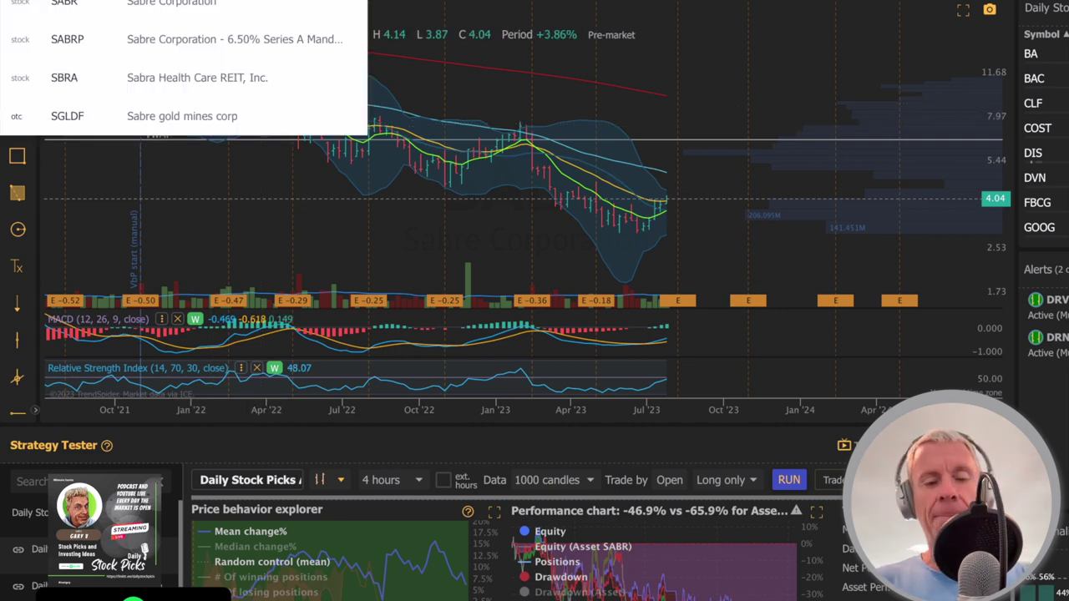
{"action": "key", "text": "Return"}
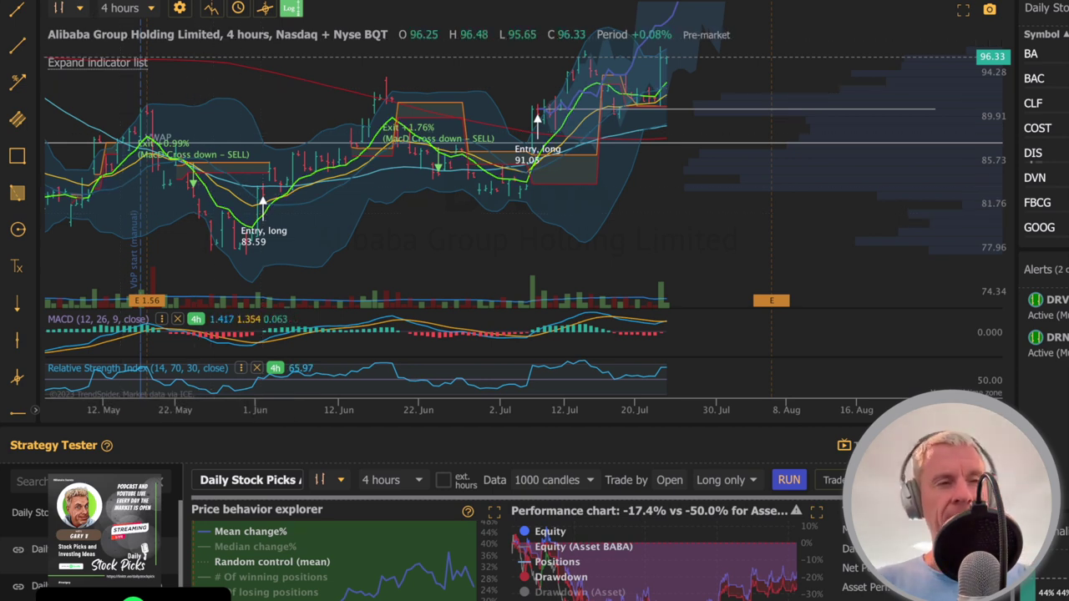
- Load the HON, JD and TMUS charts in turn from the symbol search
{"action": "type", "text": "HON"}
{"action": "key", "text": "Return"}
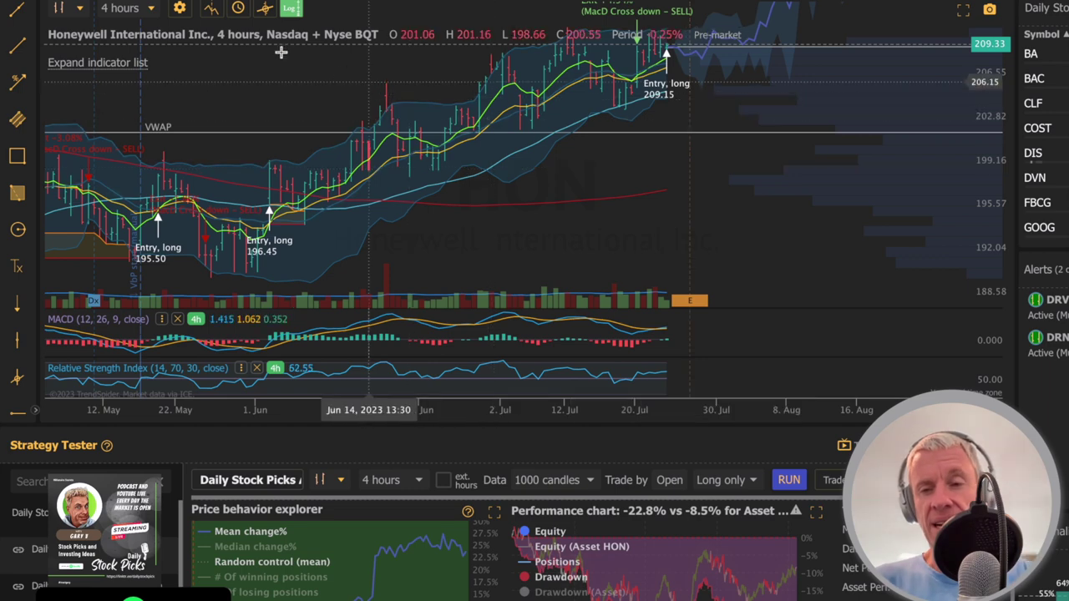
{"action": "type", "text": "JD"}
{"action": "key", "text": "Return"}
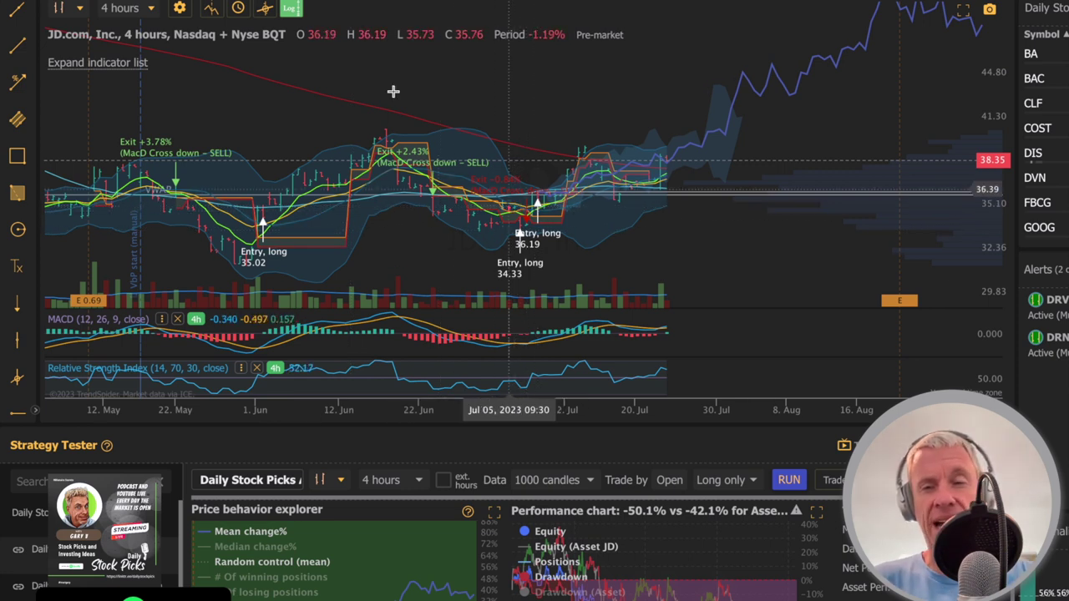
{"action": "type", "text": "TMUS"}
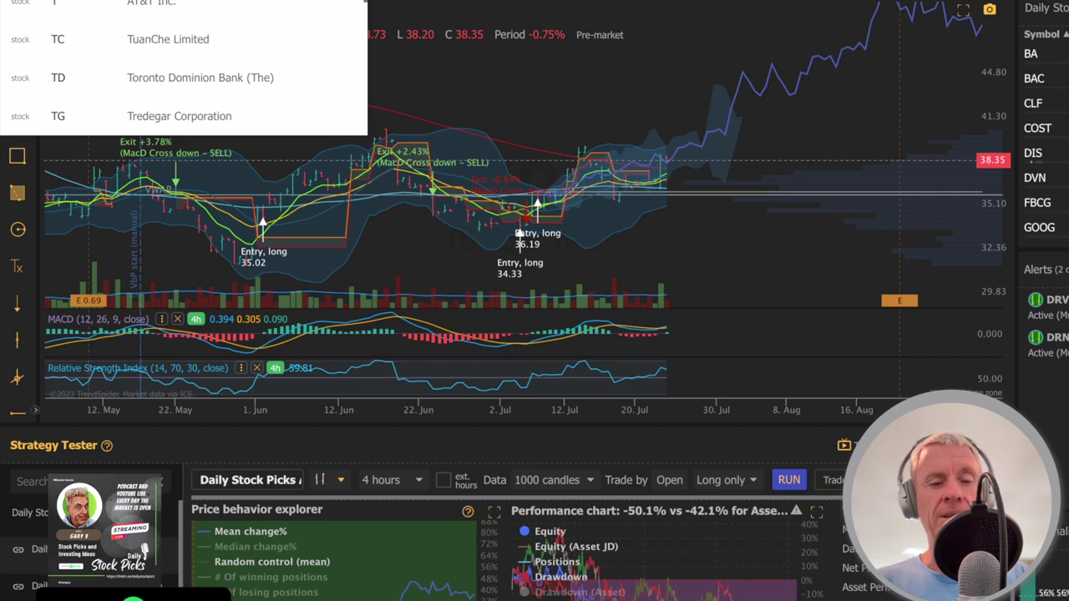
{"action": "key", "text": "Return"}
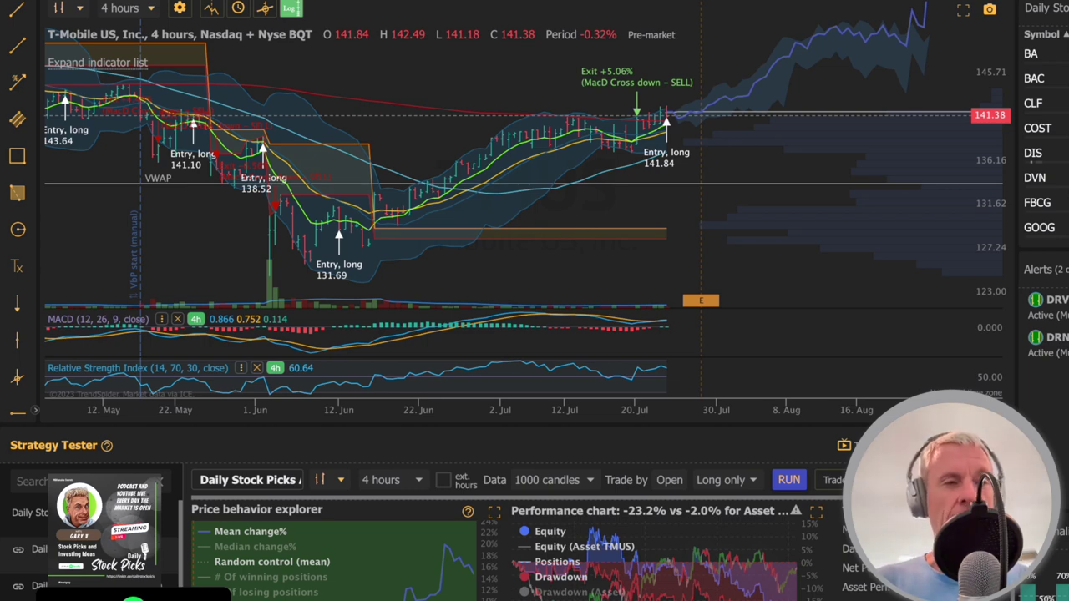
- Switch the chart to the GD ticker
{"action": "type", "text": "GD"}
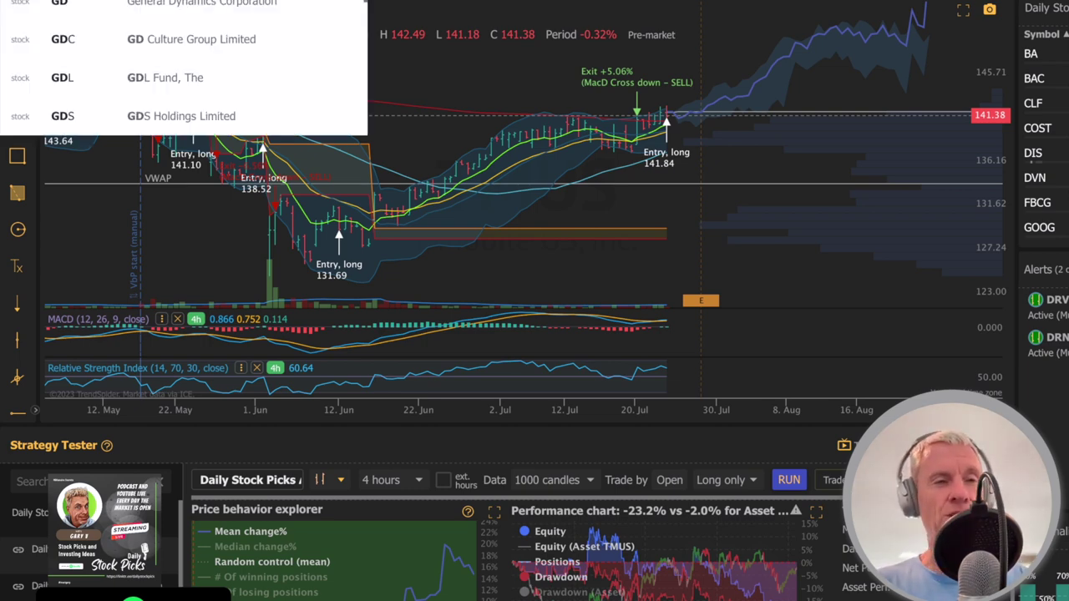
{"action": "key", "text": "Return"}
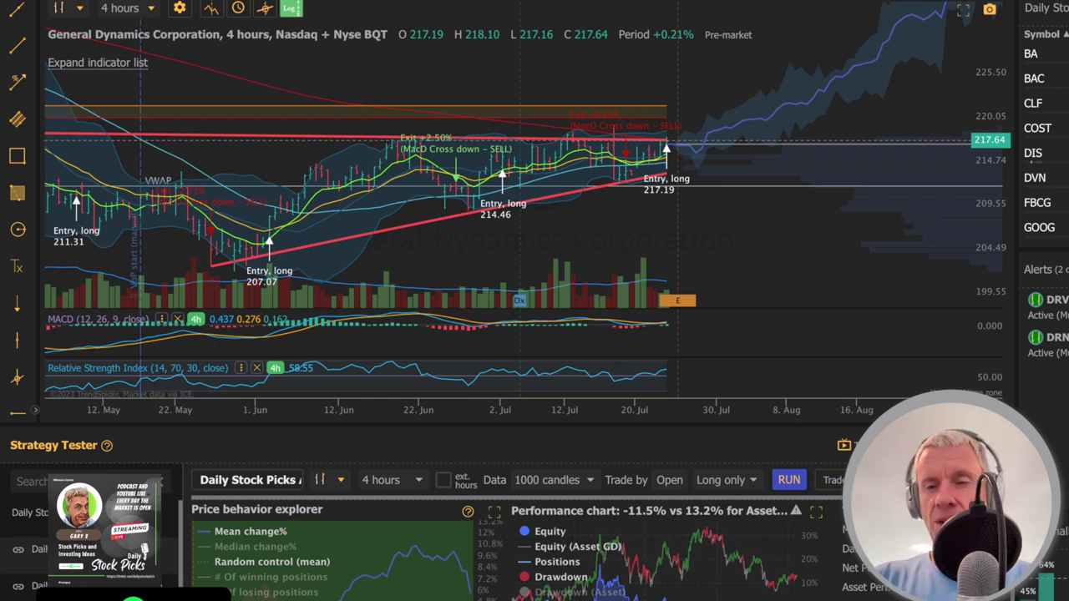
- Show American Tower (AMT) on the Weekly timeframe, then switch to the web browser
{"action": "type", "text": "AMT"}
{"action": "key", "text": "Return"}
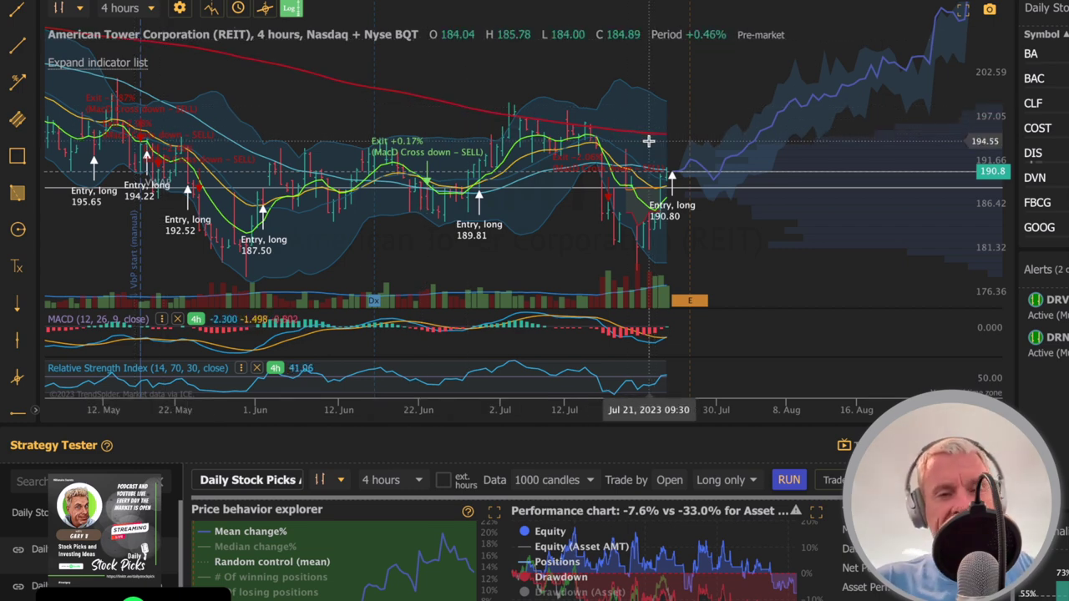
{"action": "left_click", "coordinate": [119, 7]}
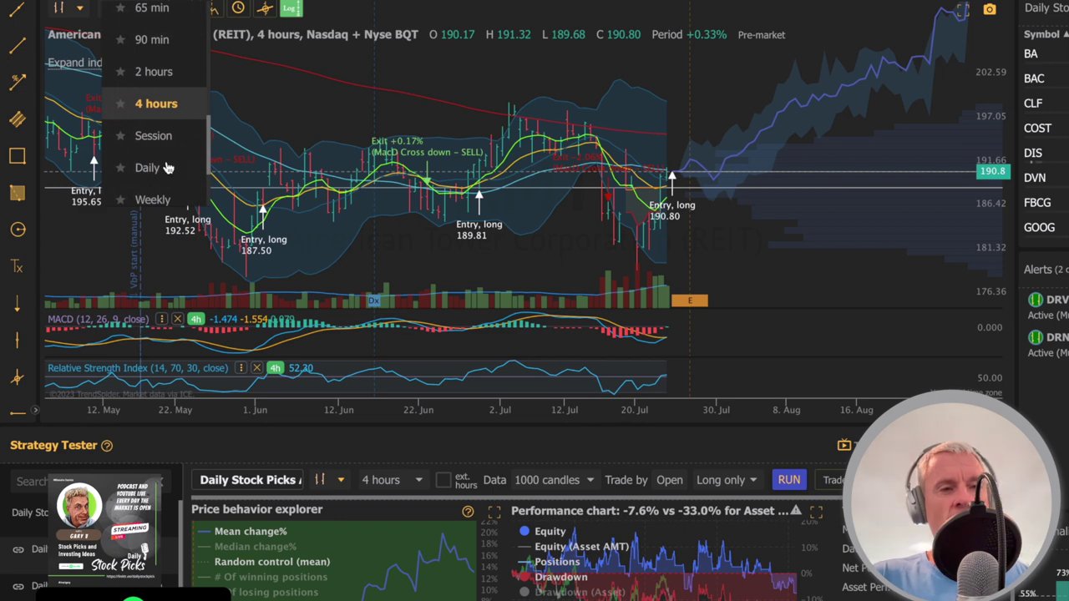
{"action": "left_click", "coordinate": [167, 200]}
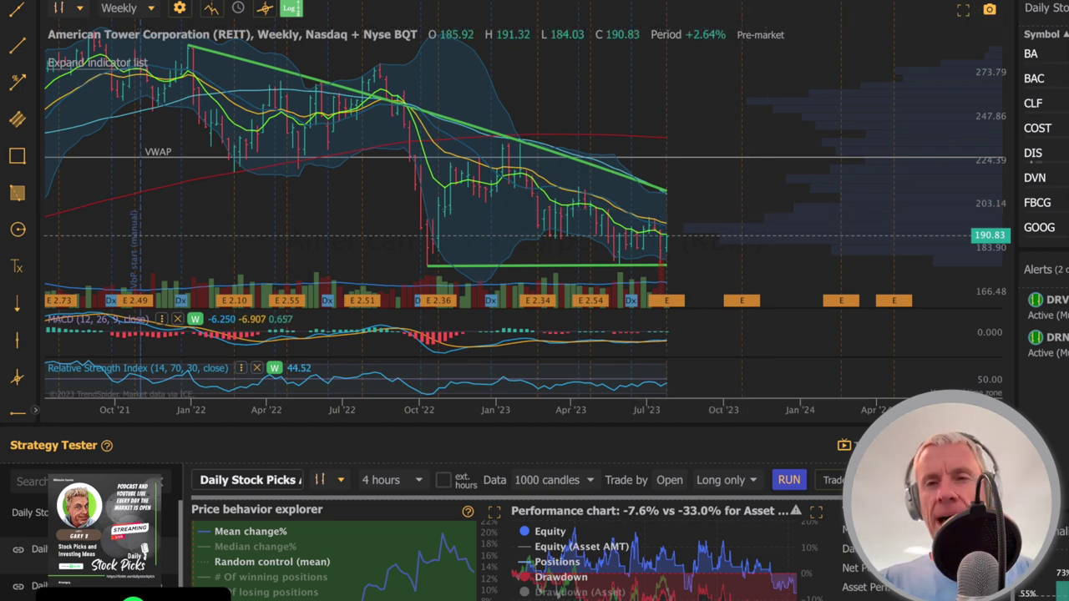
{"action": "key", "text": "super+t"}
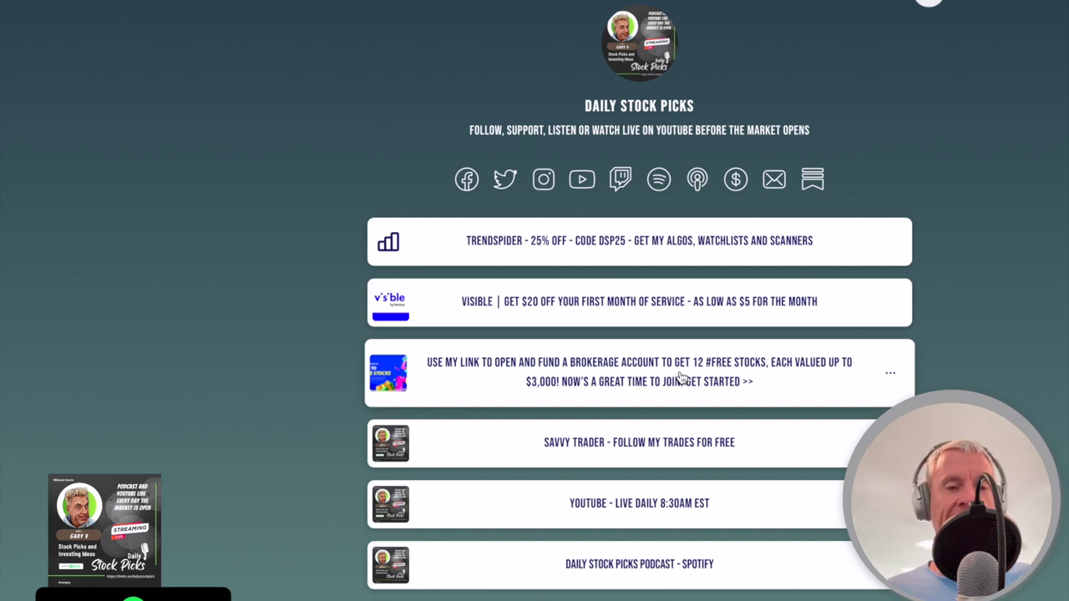
- Follow the 'Savvy Trader – Follow my trades for free' link on the Linktree page
{"action": "left_click", "coordinate": [599, 447]}
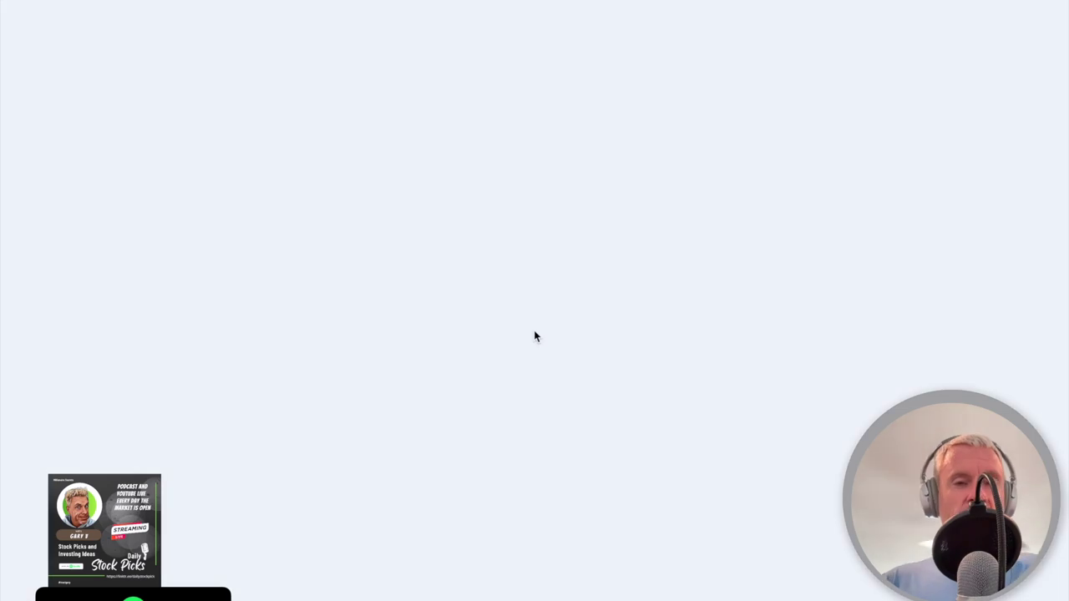